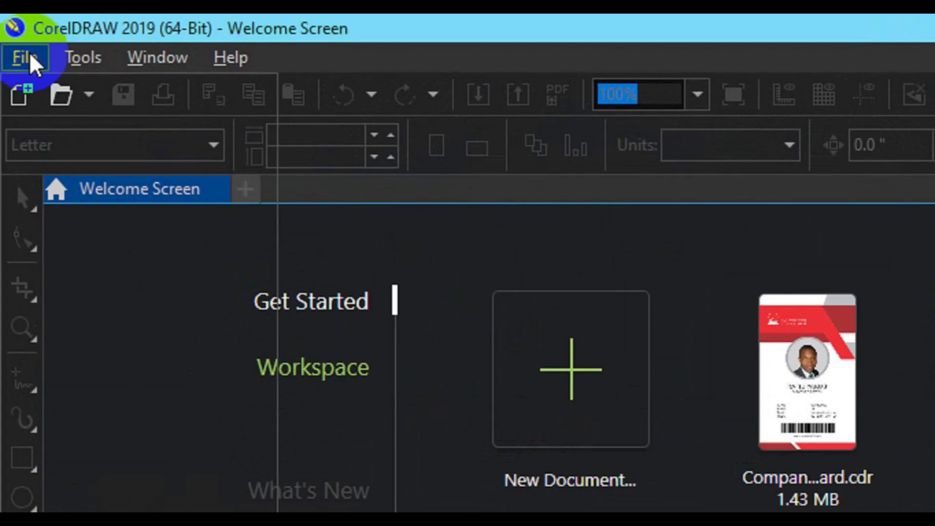
Create a new document named Roll up Design, 3.937 inches wide and 7.873 inches high.
click(54, 89)
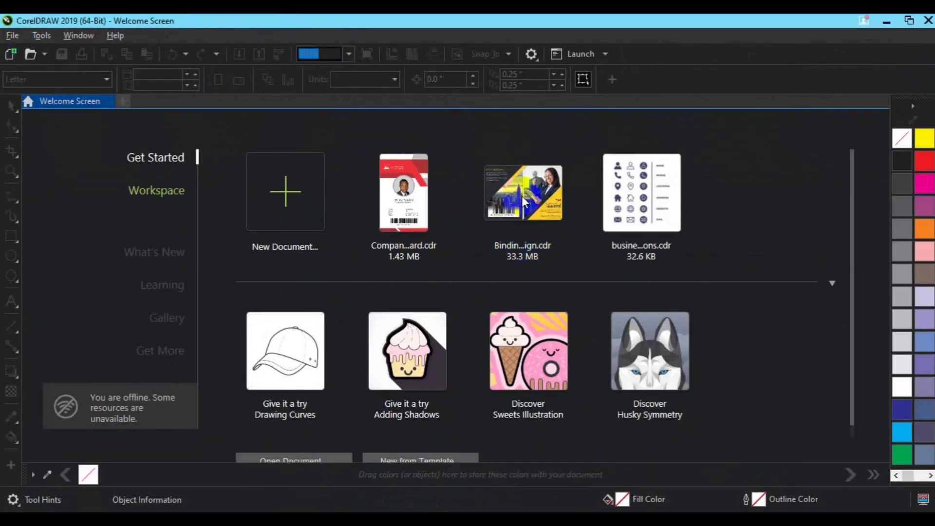
key(ctrl+n)
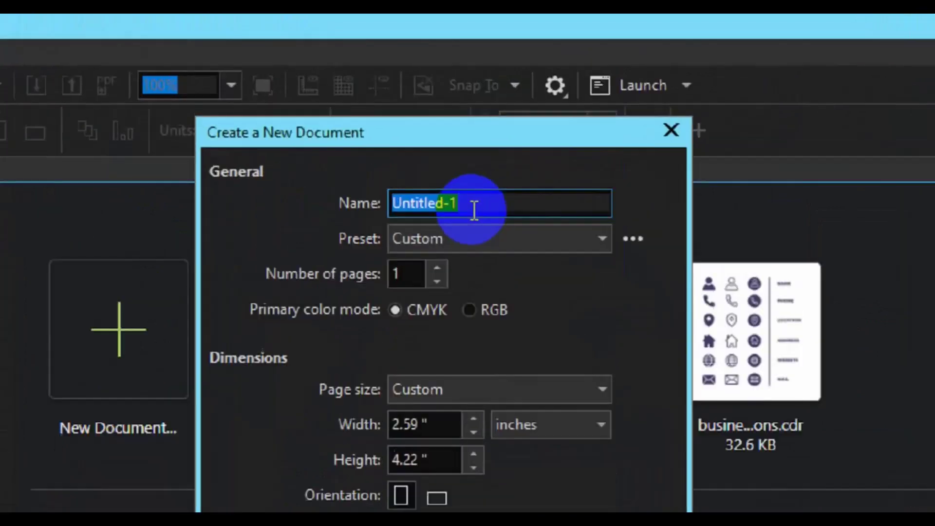
text(Roll up Design)
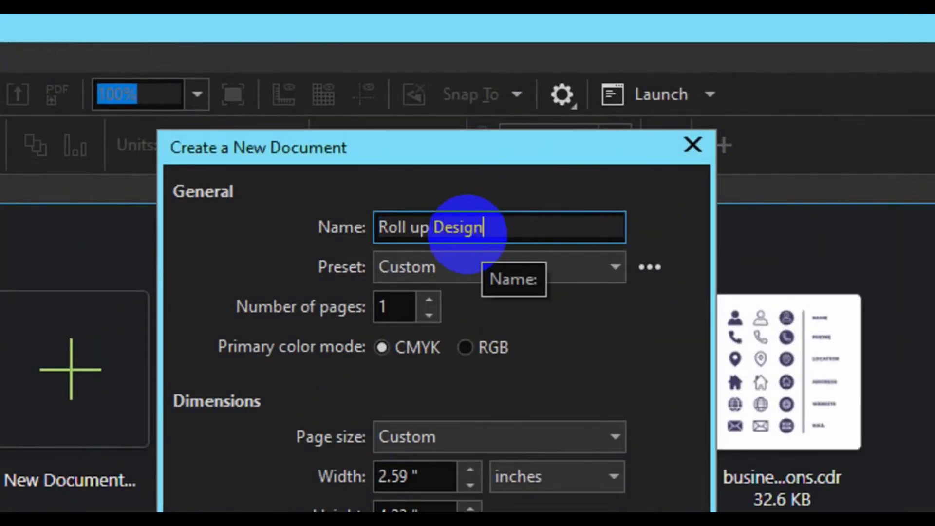
double_click(445, 475)
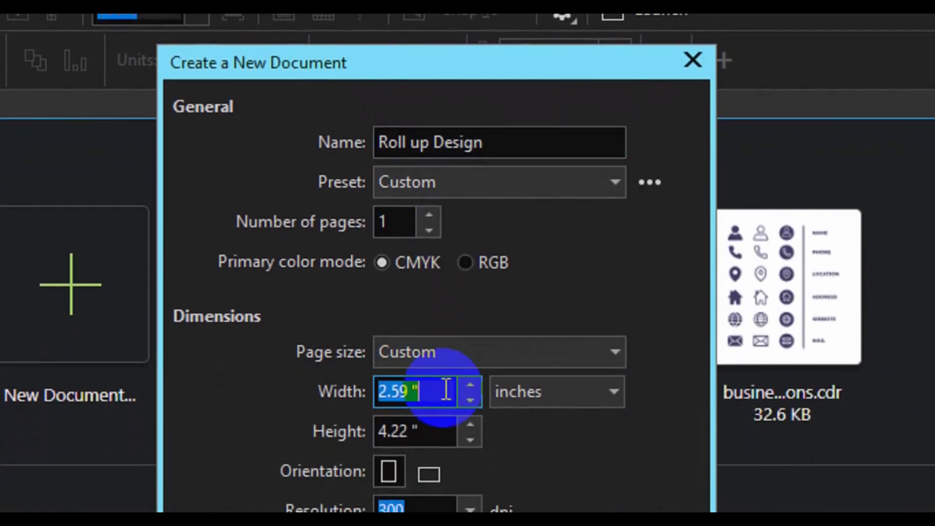
text(3.937)
key(Tab)
key(Tab)
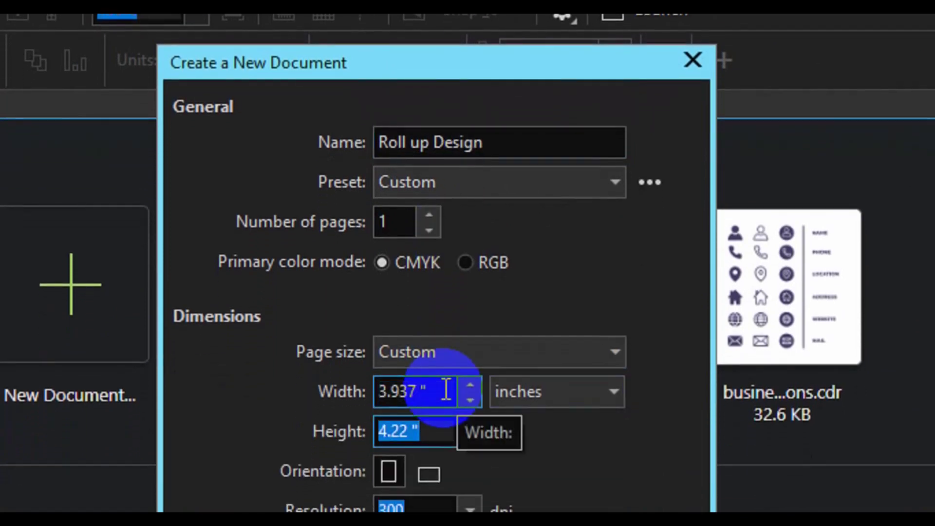
text(7.873)
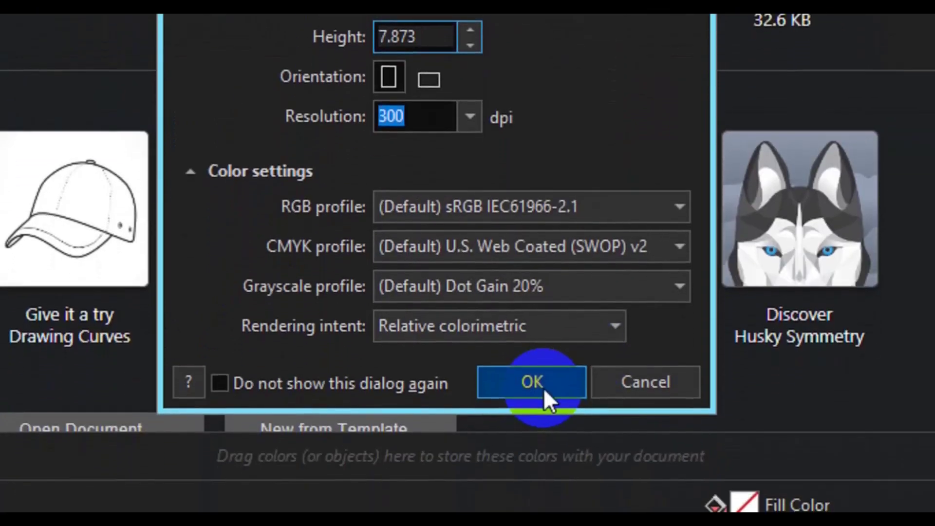
click(536, 383)
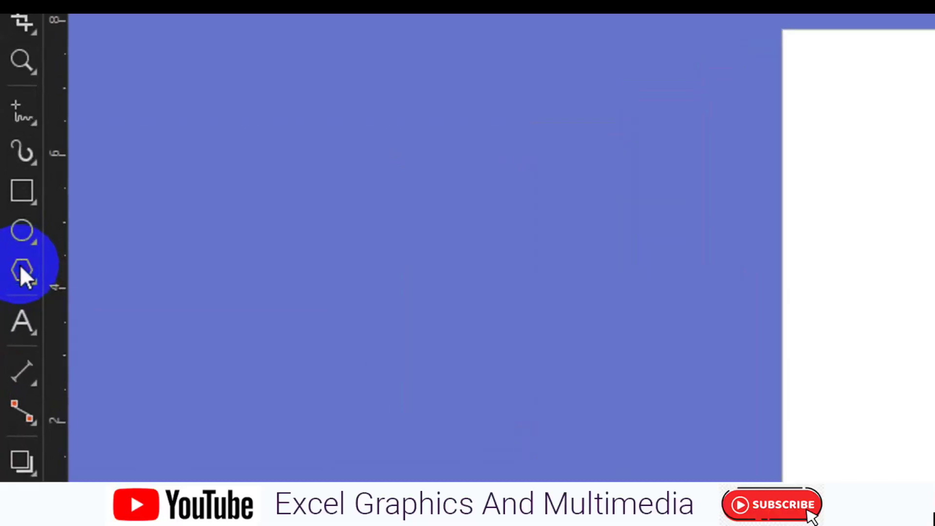
Draw a three-sided polygon about 2.14 by 1.86 inches in the empty area beside the page.
click(21, 269)
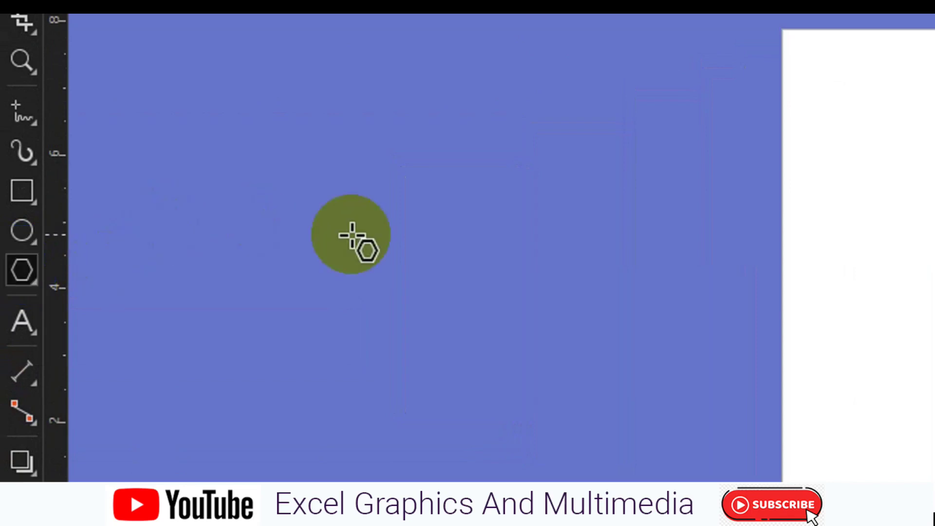
mouse_move(352, 236)
mouse_down()
mouse_move(484, 369)
mouse_move(528, 388)
mouse_move(518, 385)
mouse_up()
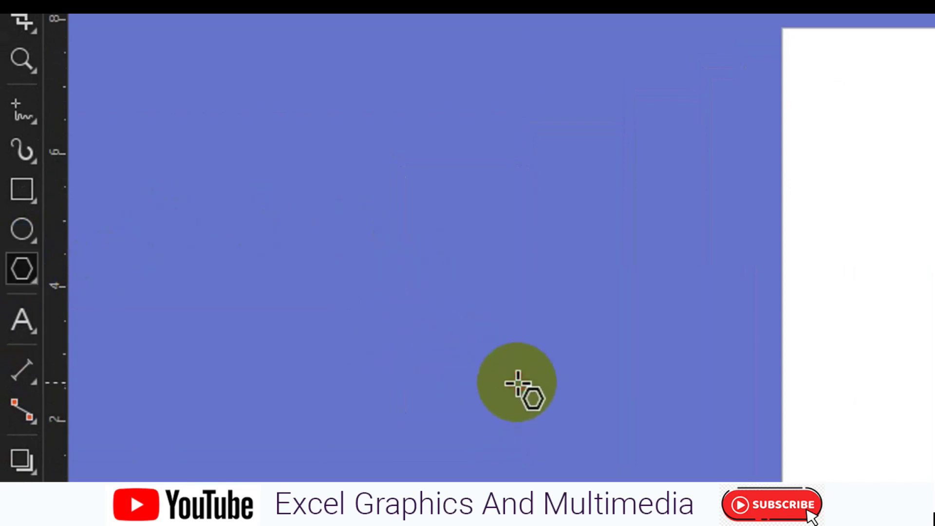
click(434, 308)
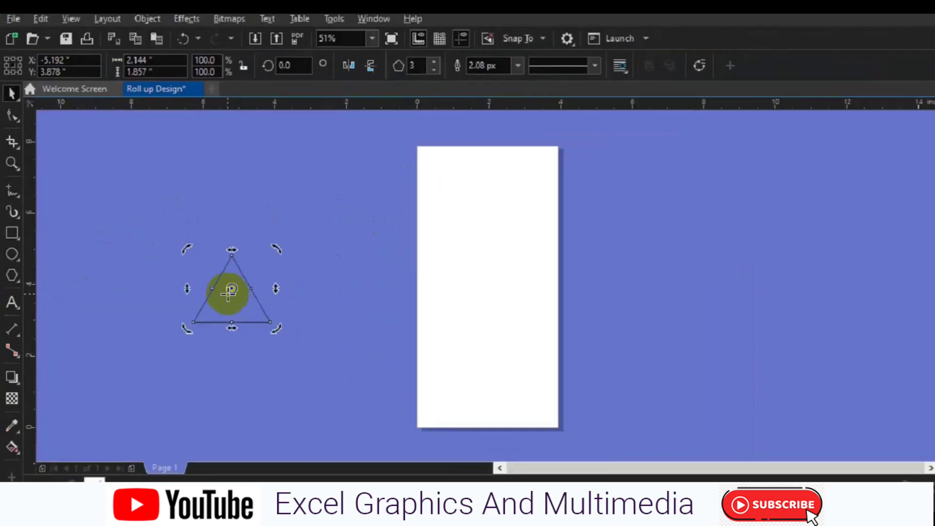
Set the triangle's rotation angle to 45 degrees.
click(294, 83)
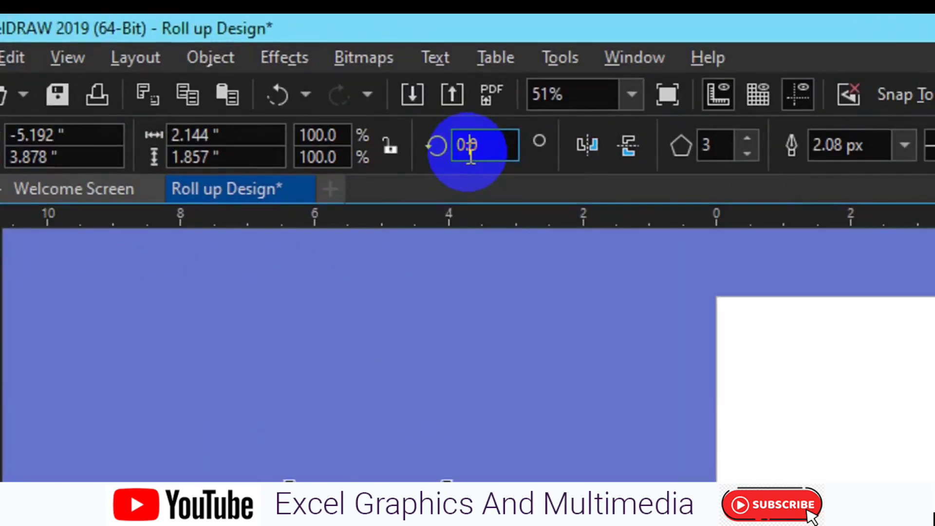
double_click(471, 148)
text(45)
key(Return)
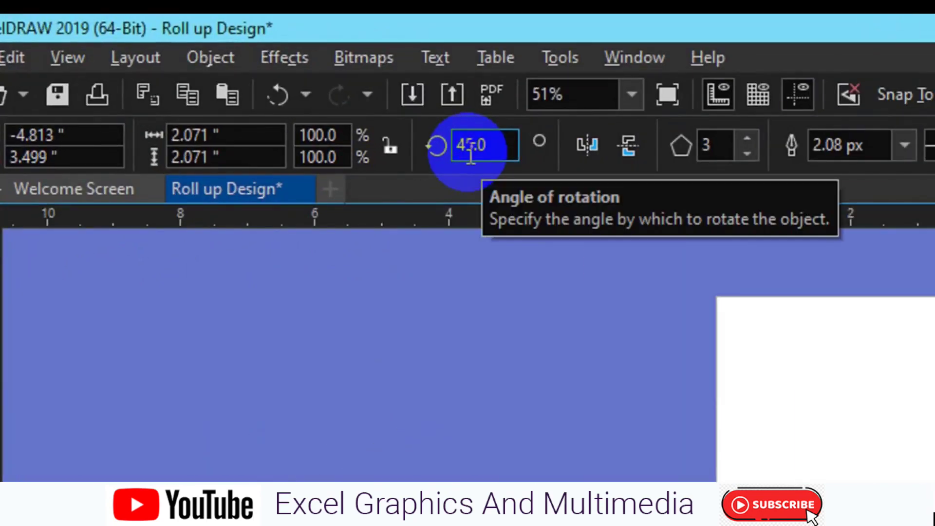
Set the triangle's rotation angle to 90 degrees and mirror it horizontally so its tip points right.
double_click(470, 146)
text(90)
key(Return)
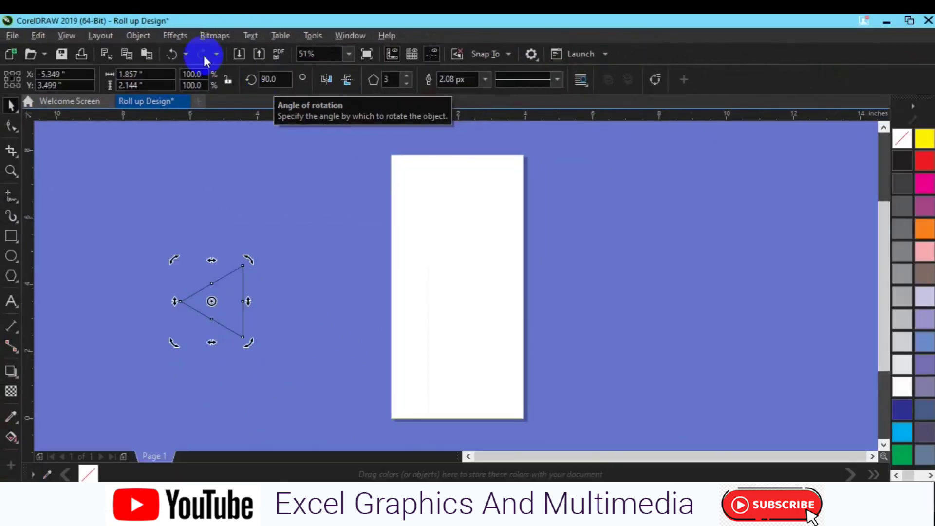
click(345, 81)
click(326, 80)
click(137, 175)
Add a rectangle that matches the full page size.
click(10, 238)
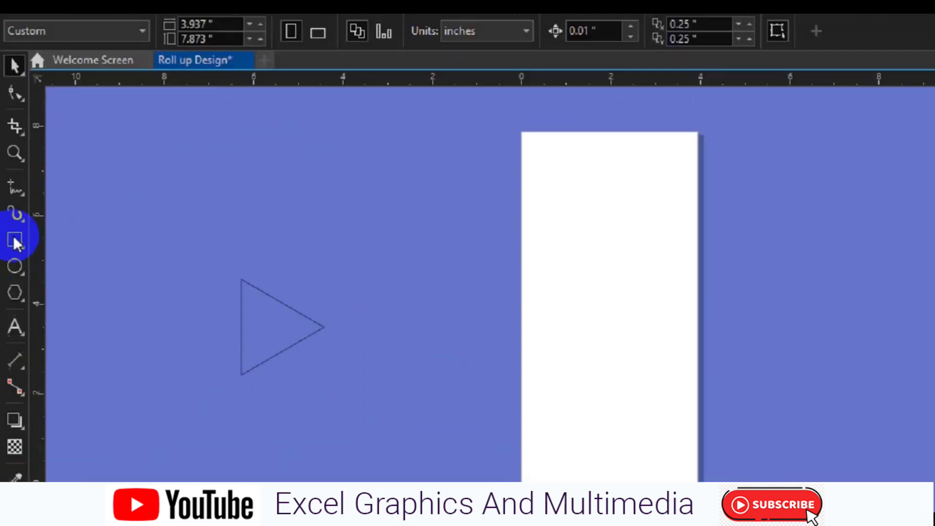
double_click(15, 241)
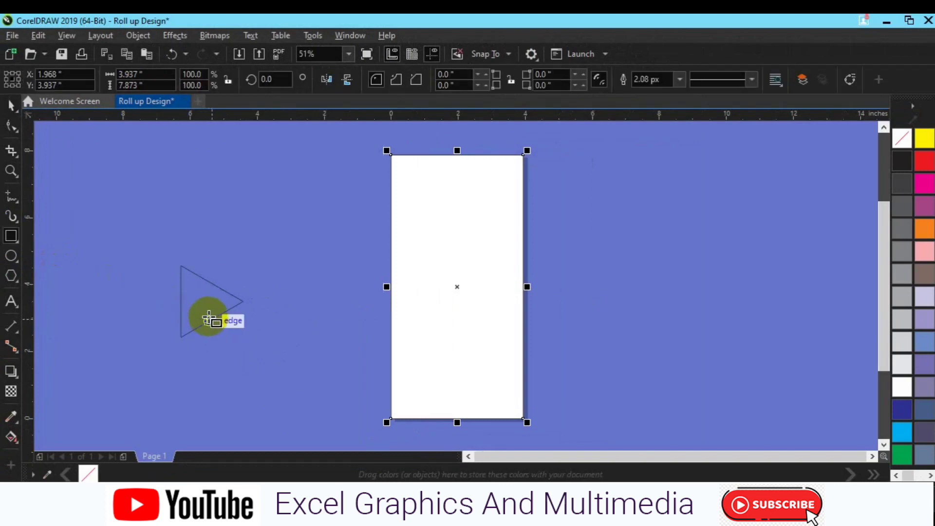
Move the triangle onto the page's left half and shrink it from its center to about 1.36 by 1.57 inches.
click(207, 298)
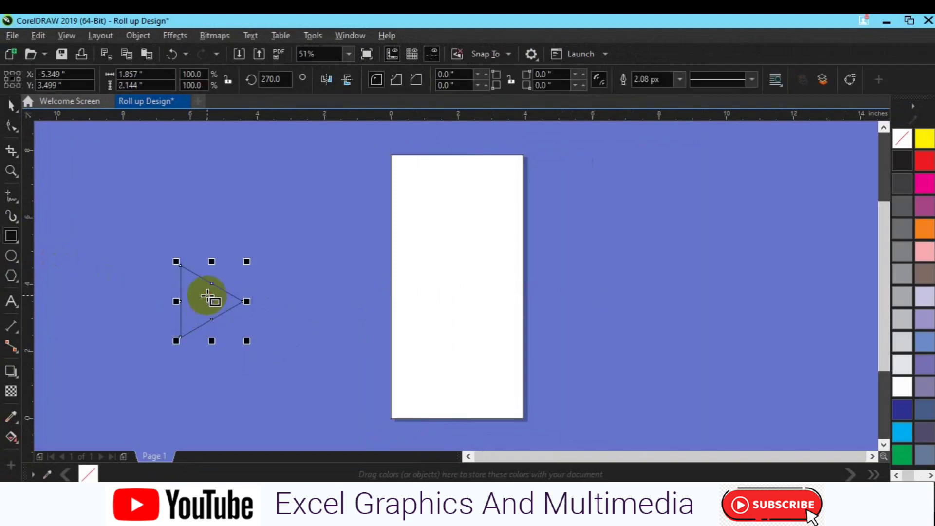
drag(210, 300, 420, 249)
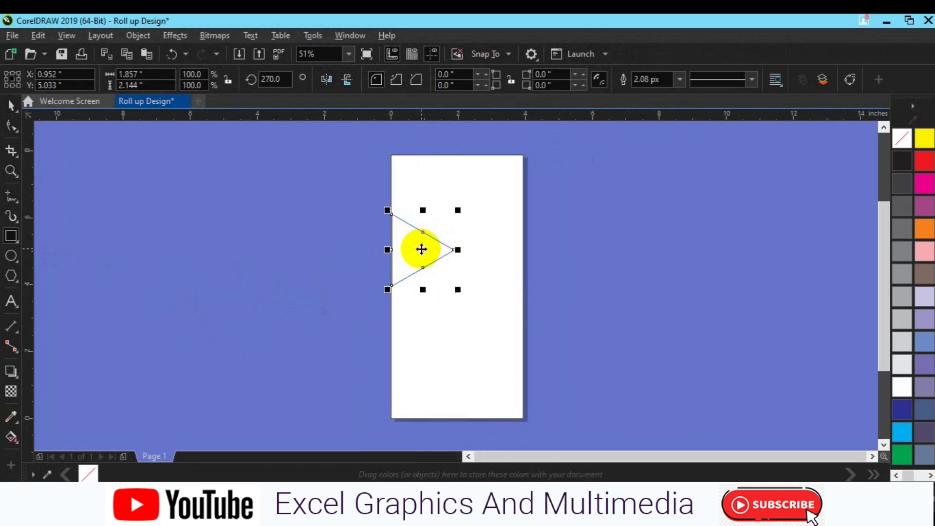
key(space)
drag(460, 288, 453, 282)
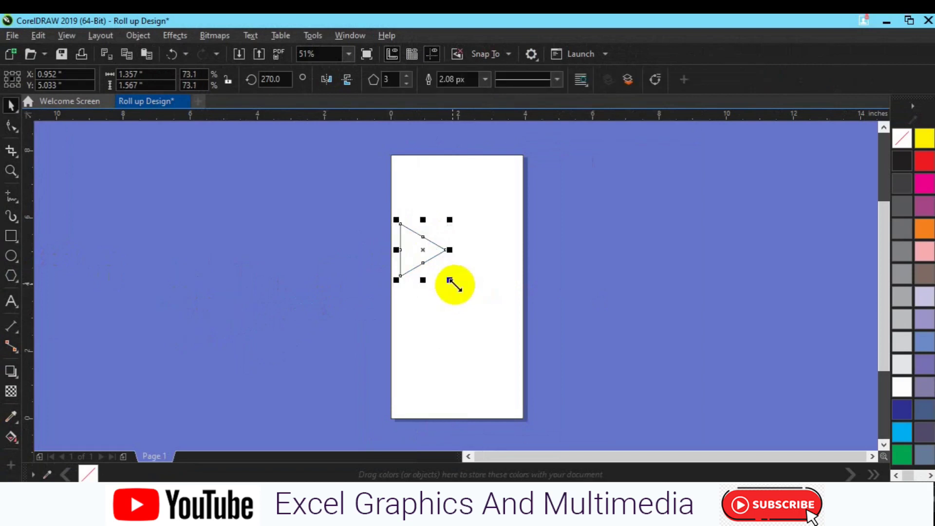
Align the triangle with the left edge of the page-sized rectangle.
click(467, 302)
key(r)
key(l)
click(606, 284)
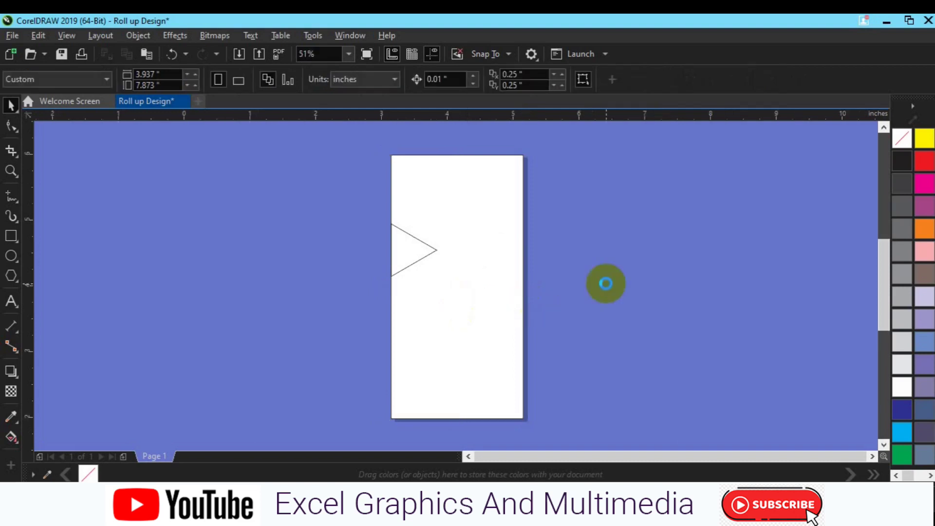
Shrink the triangle to about 1.04 by 1.20 inches and align it with the page rectangle's left edge again.
scroll(606, 287, up, 2)
key(h)
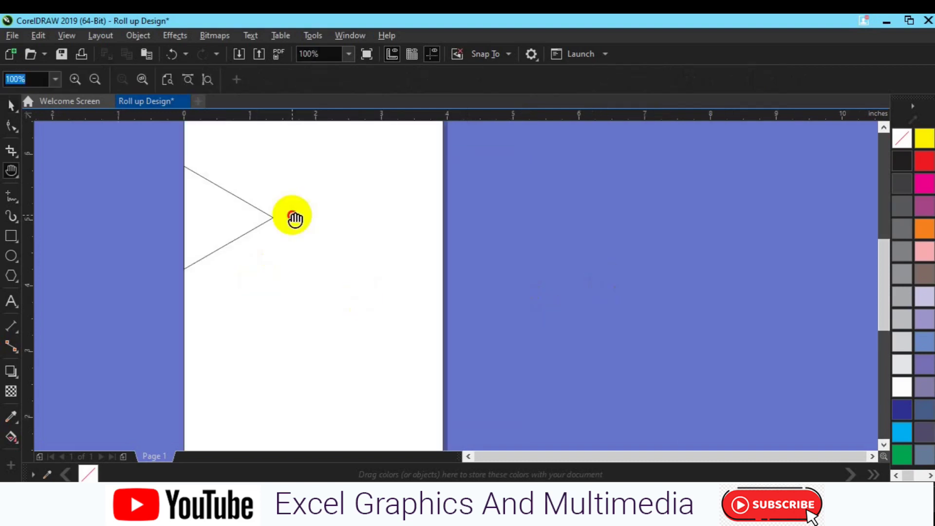
drag(290, 215, 351, 268)
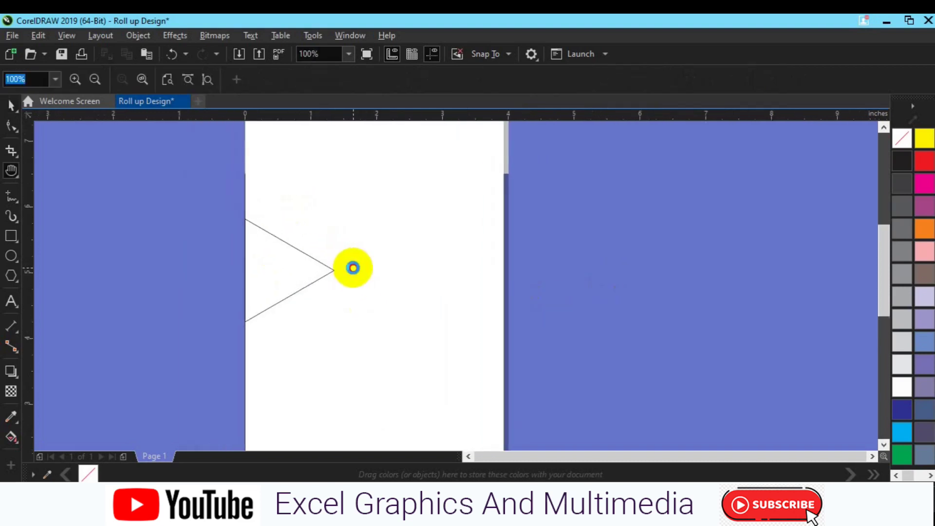
click(307, 282)
drag(339, 324, 329, 317)
click(372, 327)
key(r)
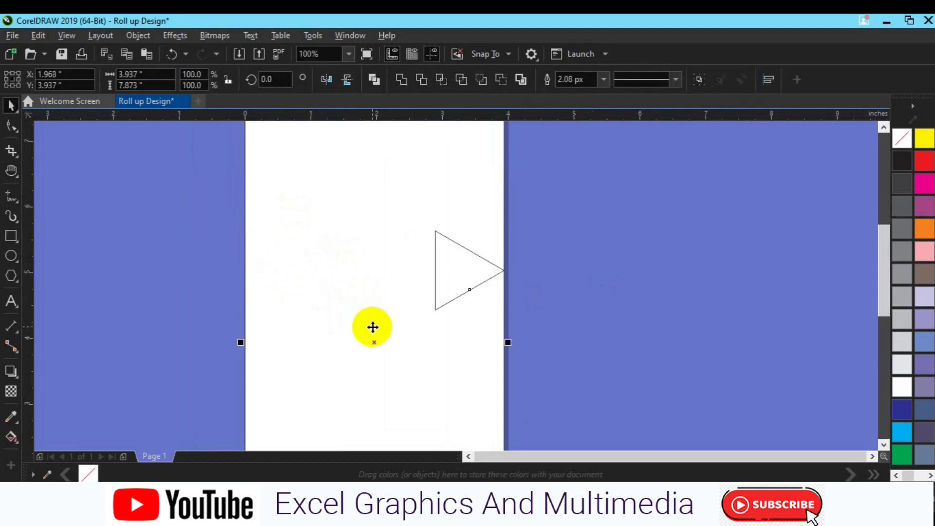
key(l)
click(570, 319)
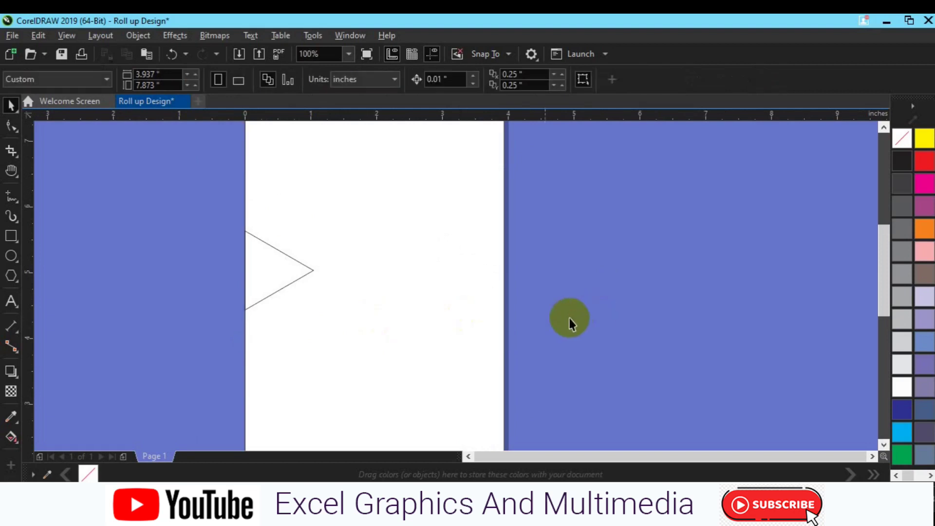
Place a copy of the triangle directly above the original and align it with the page rectangle's left edge.
drag(277, 277, 278, 199)
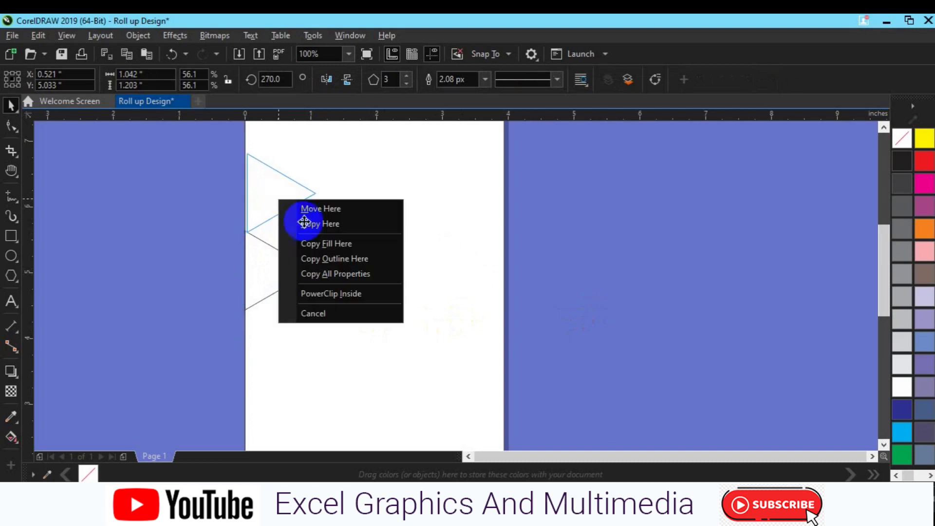
click(320, 229)
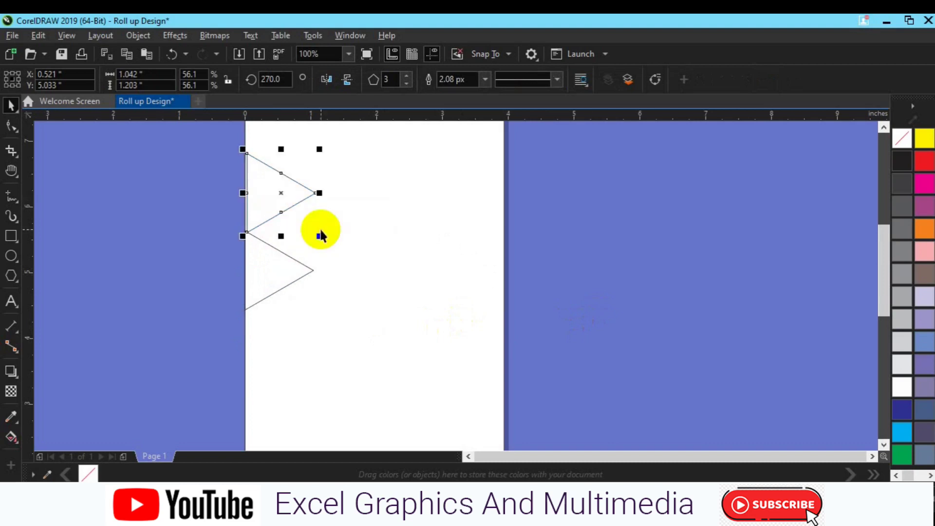
click(295, 372)
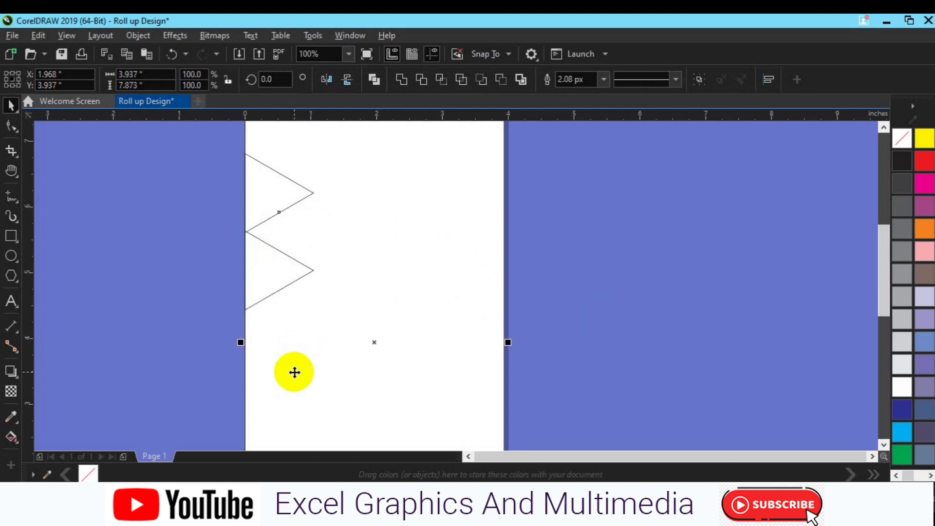
click(578, 294)
Mirror the upper triangle horizontally and move it down until its slanted side meets the lower triangle.
click(273, 209)
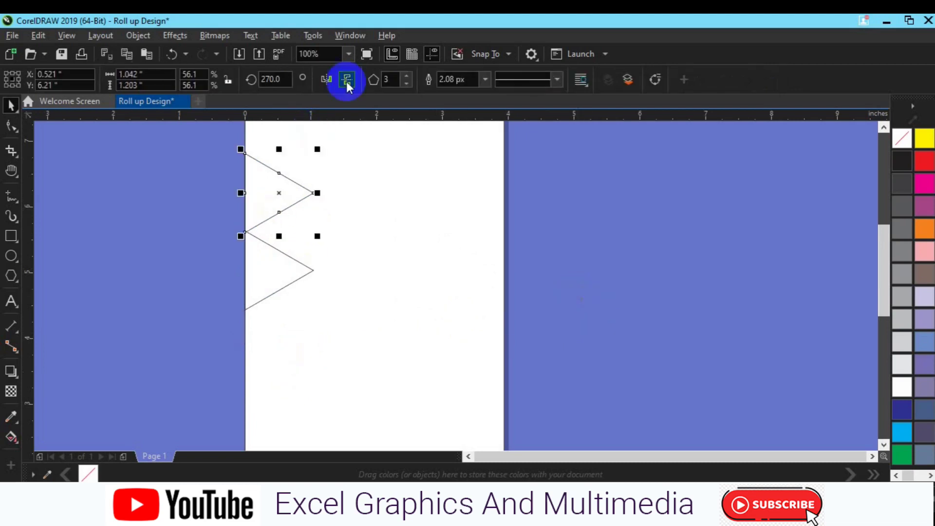
click(329, 83)
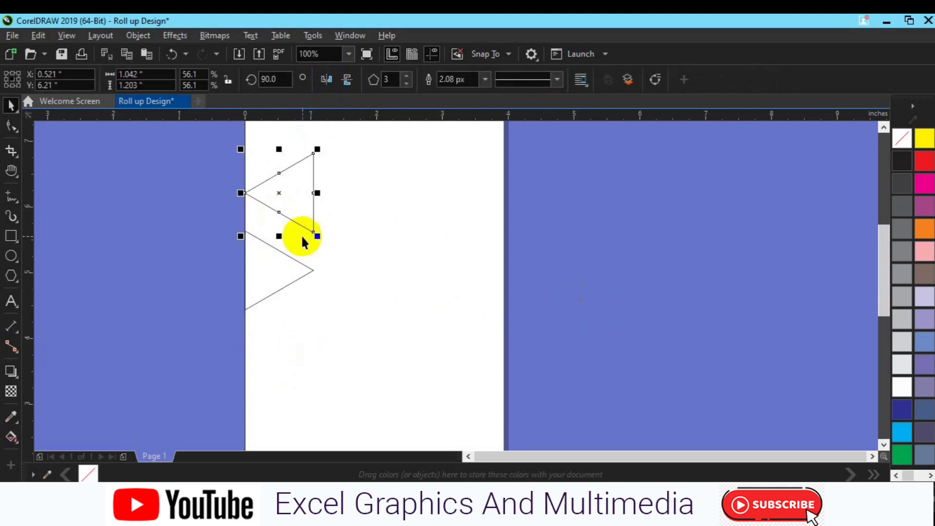
drag(298, 199, 298, 235)
Set the outline width of both triangles to Hairline.
shift+click(271, 286)
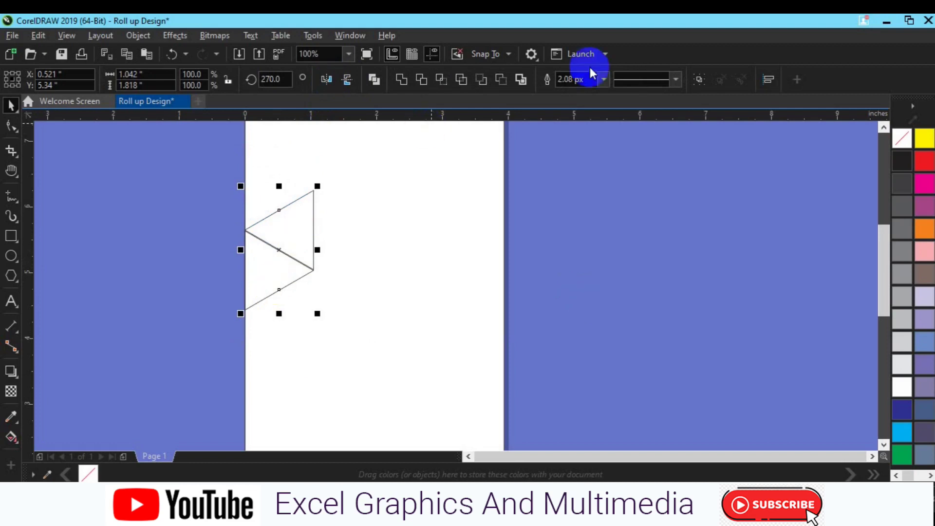
click(602, 81)
click(593, 104)
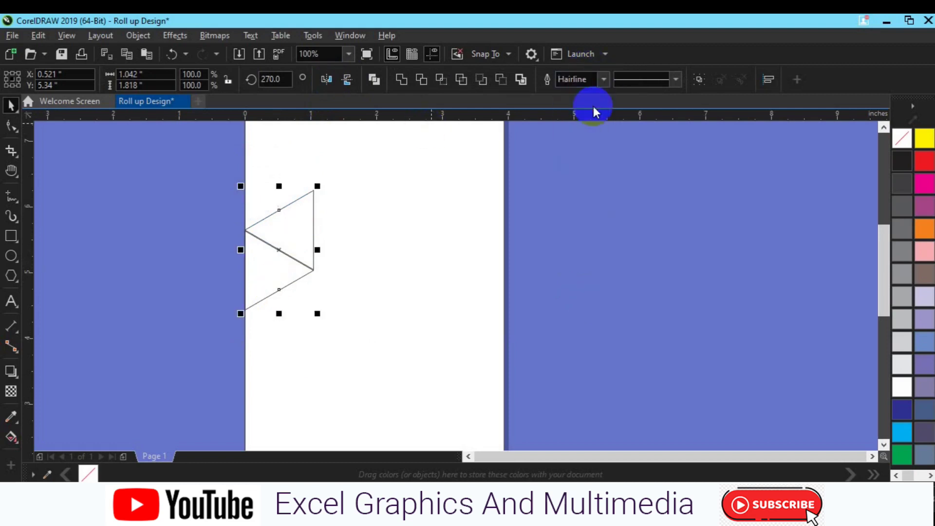
click(598, 221)
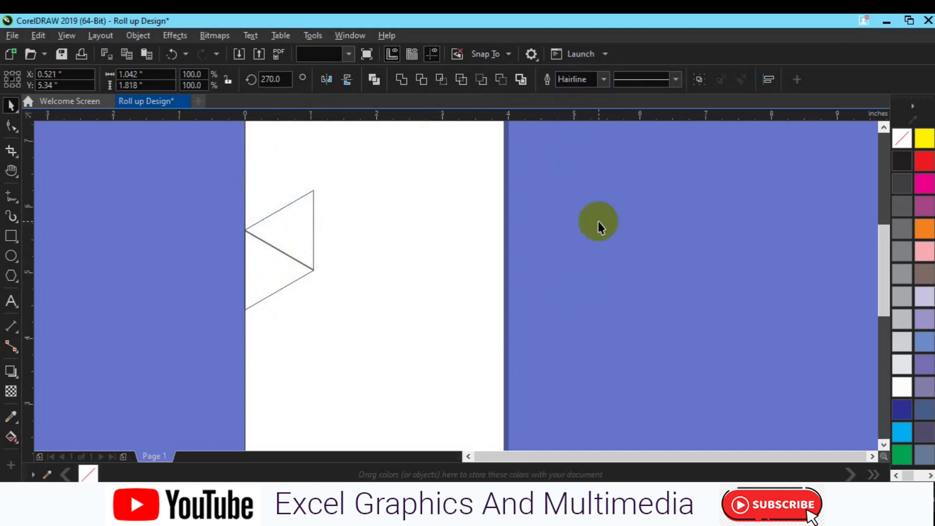
Group the two triangles and place a copy of the pair directly below, continuing the interlocking column.
click(298, 233)
shift+click(267, 277)
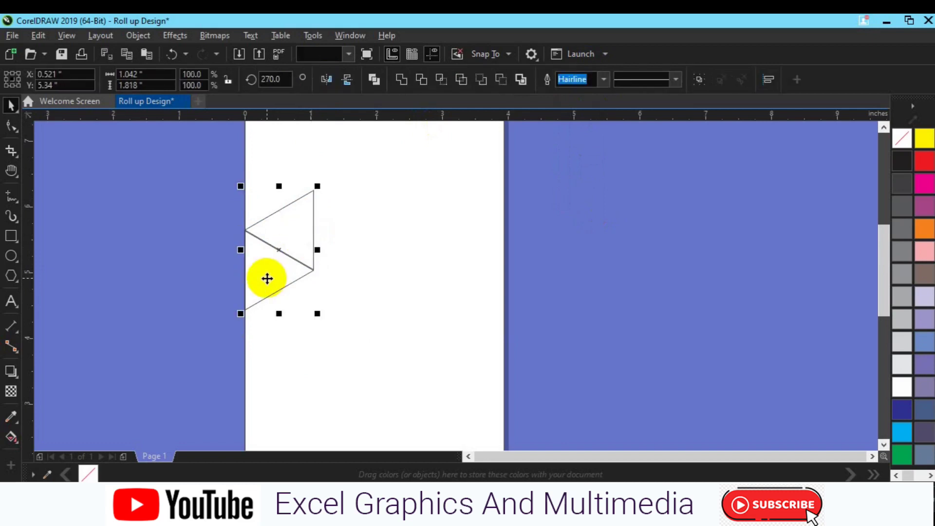
drag(266, 278, 273, 359)
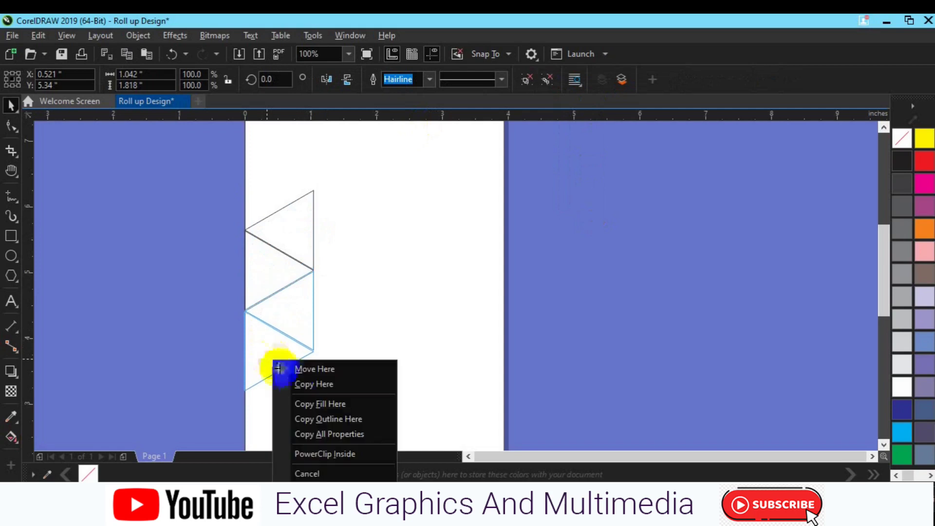
click(299, 385)
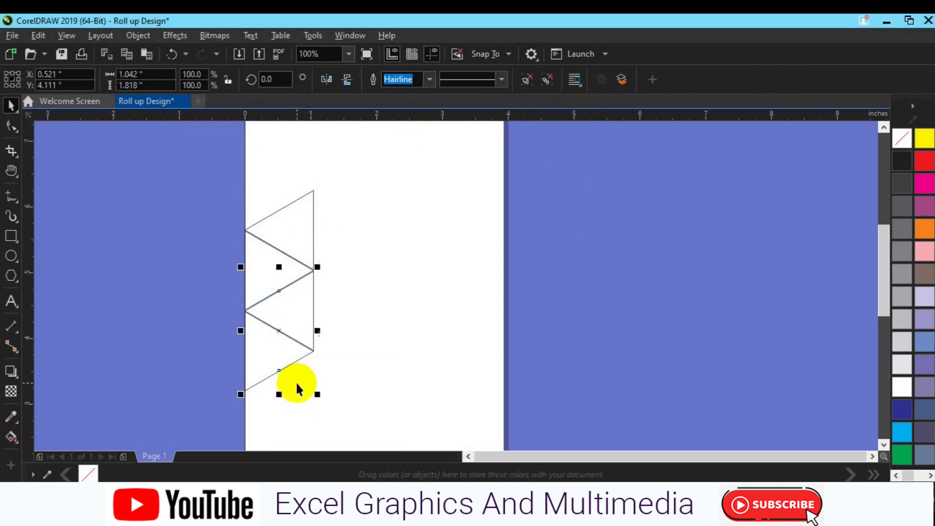
click(365, 403)
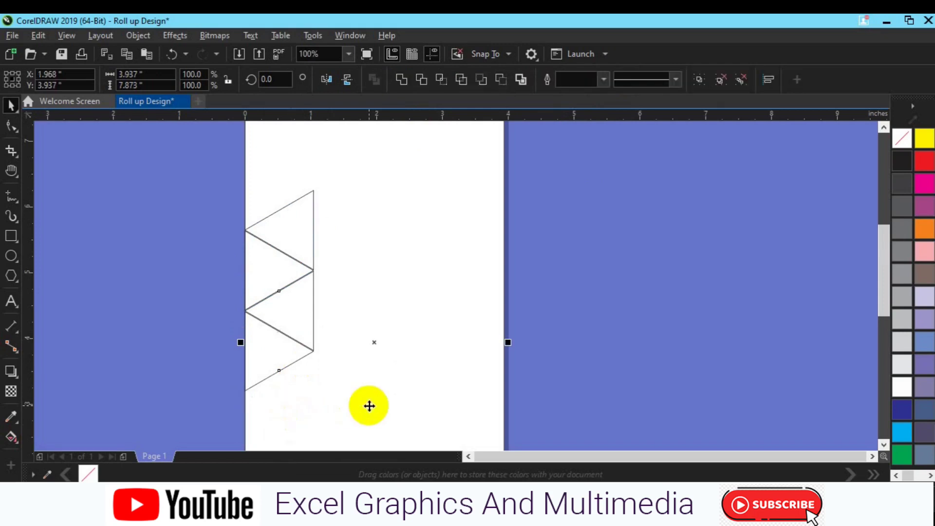
Place a horizontally mirrored copy of the upper triangle in the lower pair against its vertical side.
click(612, 307)
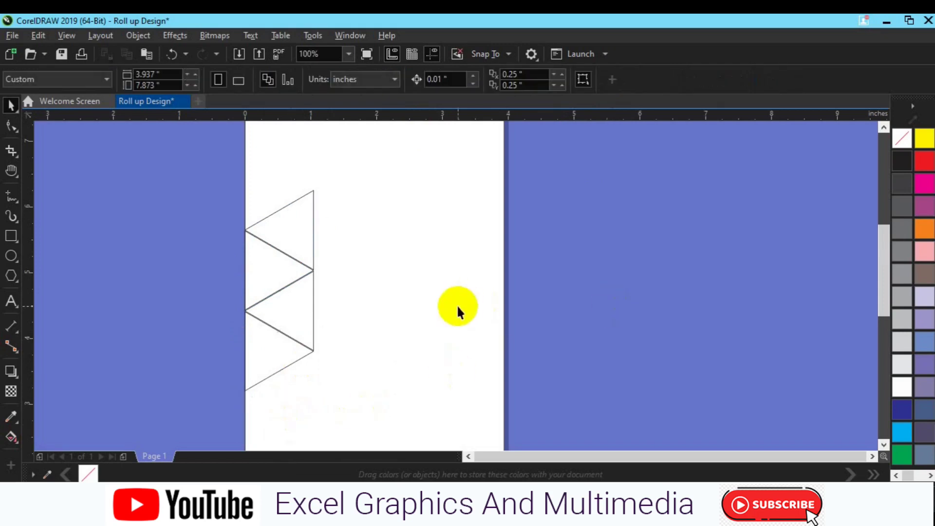
click(300, 323)
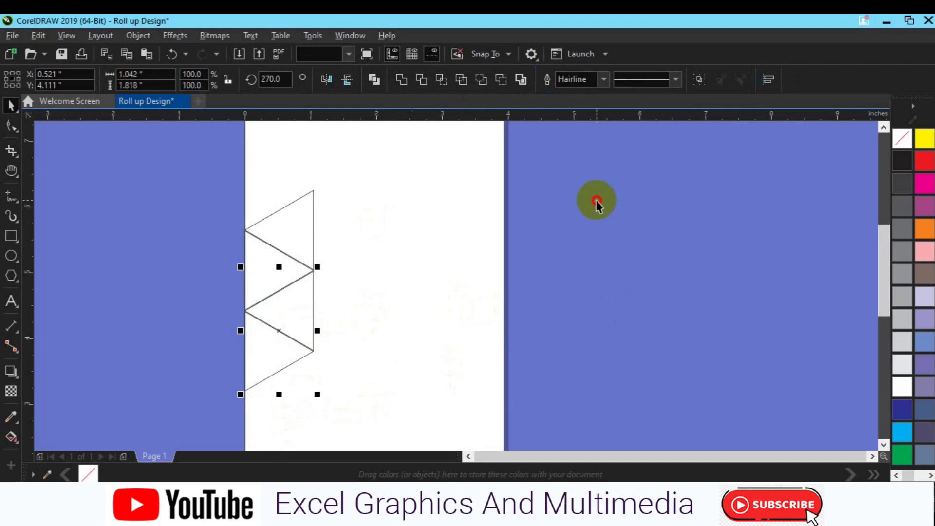
click(282, 313)
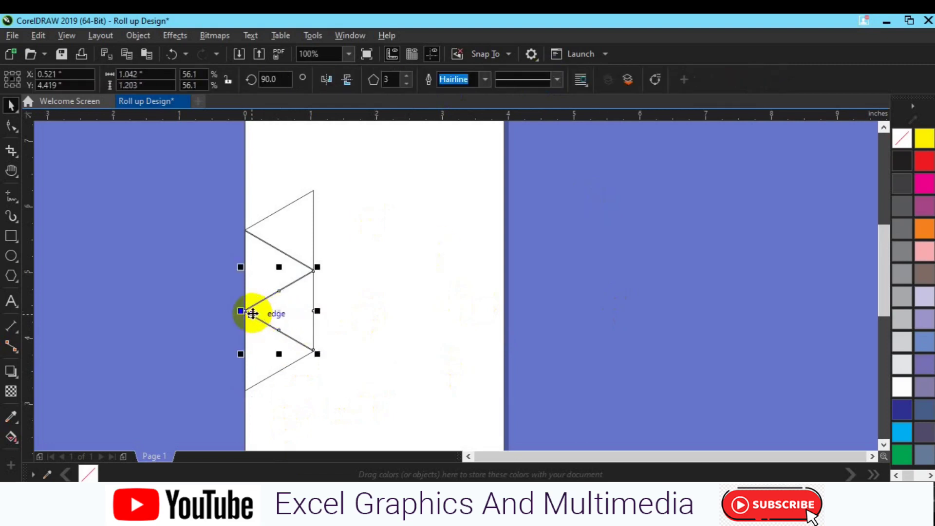
drag(246, 311, 360, 319)
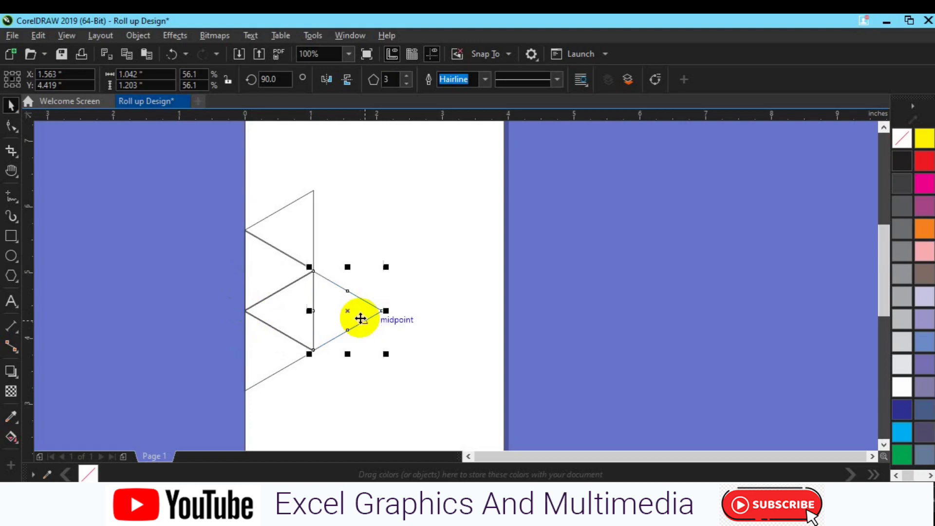
Place a copy of the upper triangle pair diagonally up to the right, flush against the original pair's vertical side.
click(259, 268)
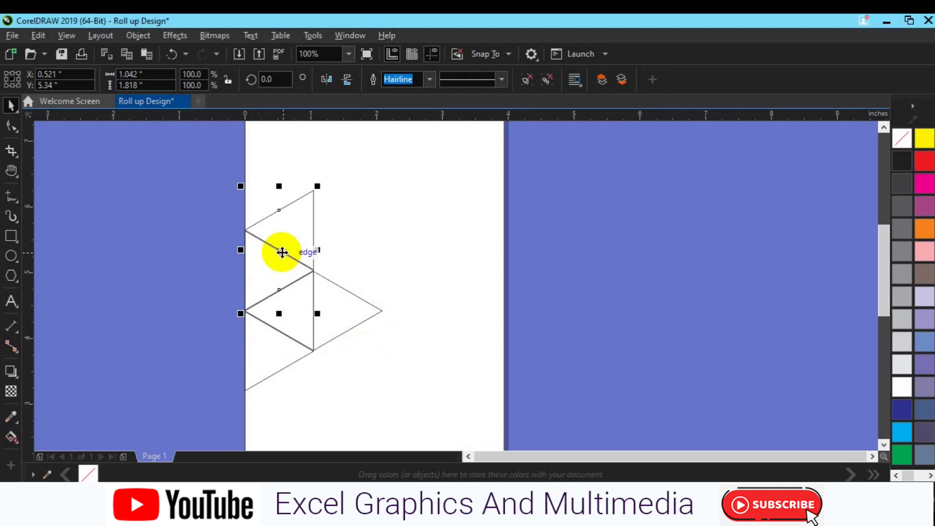
drag(282, 253, 351, 215)
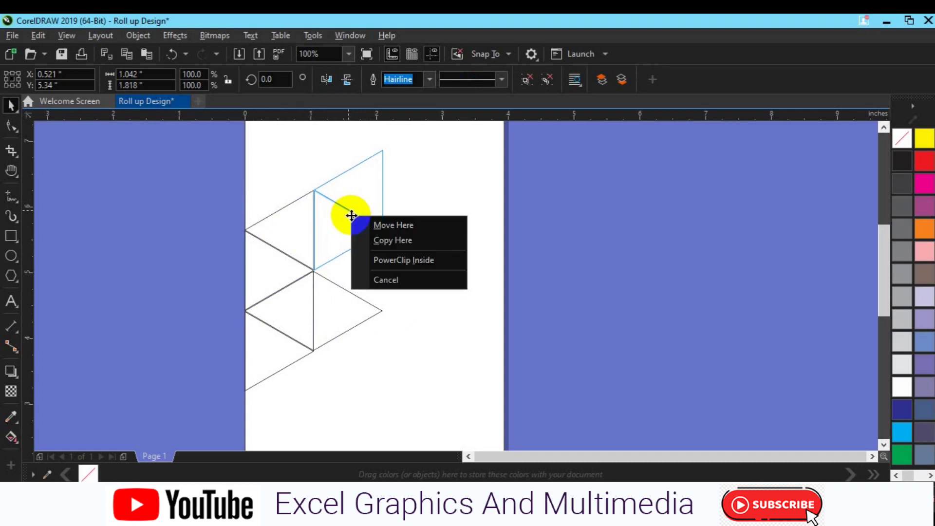
click(387, 243)
Enlarge the mirrored triangle to about 1.704 by 1.968 inches and move it until its vertical side meets the lower pair.
click(356, 325)
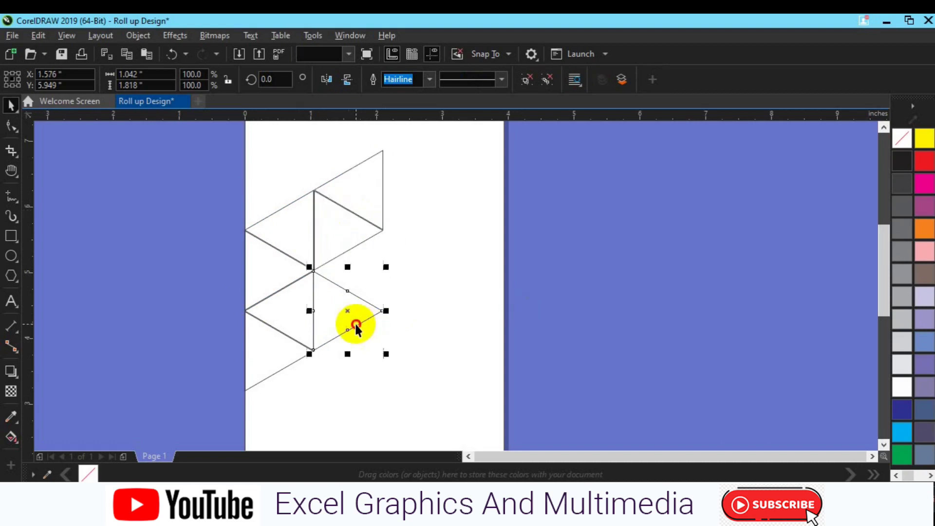
drag(386, 354, 411, 379)
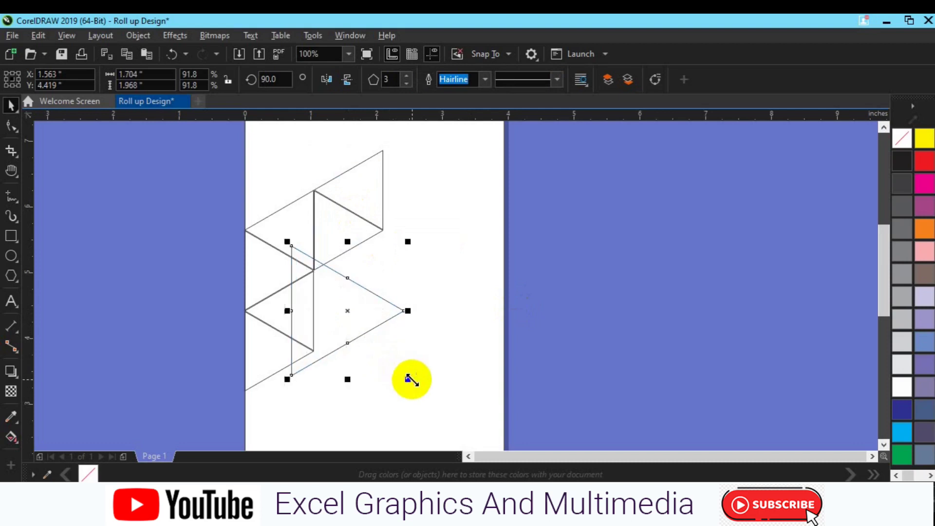
mouse_move(348, 317)
mouse_down()
mouse_move(367, 317)
mouse_move(370, 339)
mouse_up()
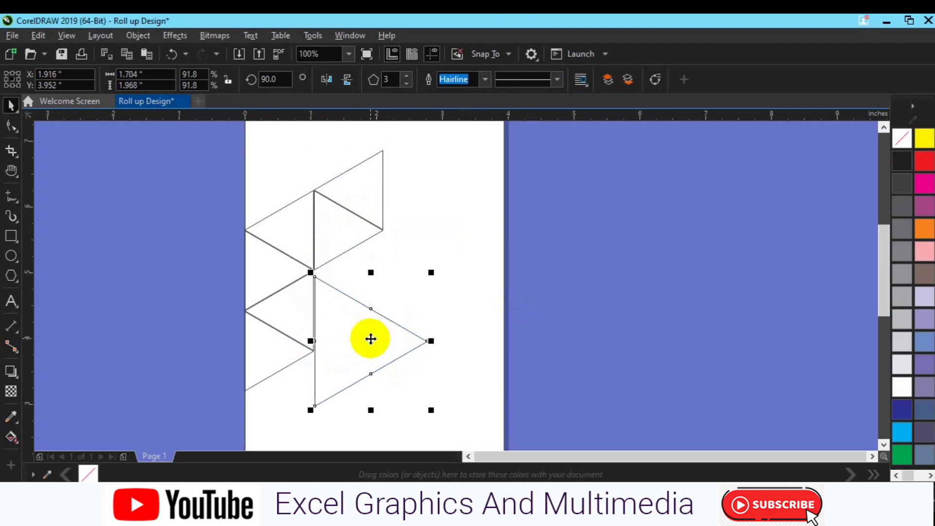
key(Up)
key(Up)
middle_click(371, 339)
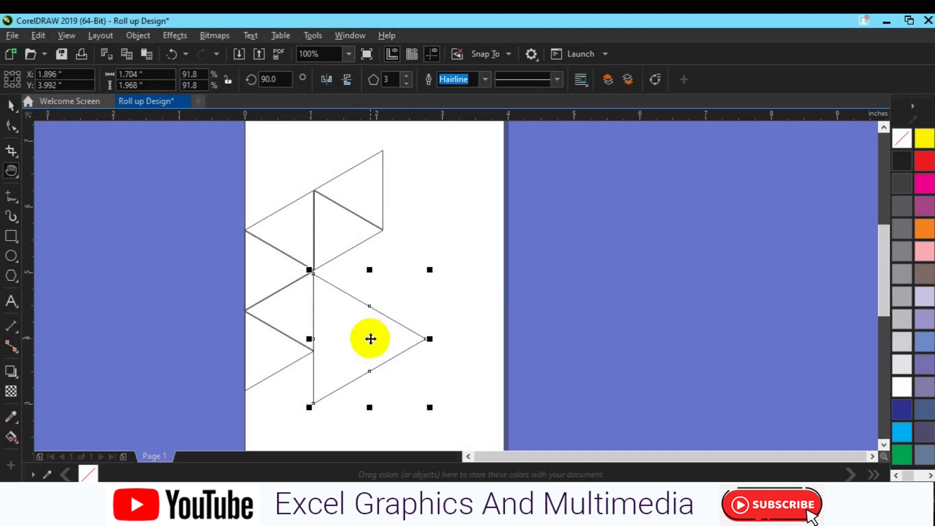
click(278, 320)
shift+click(329, 320)
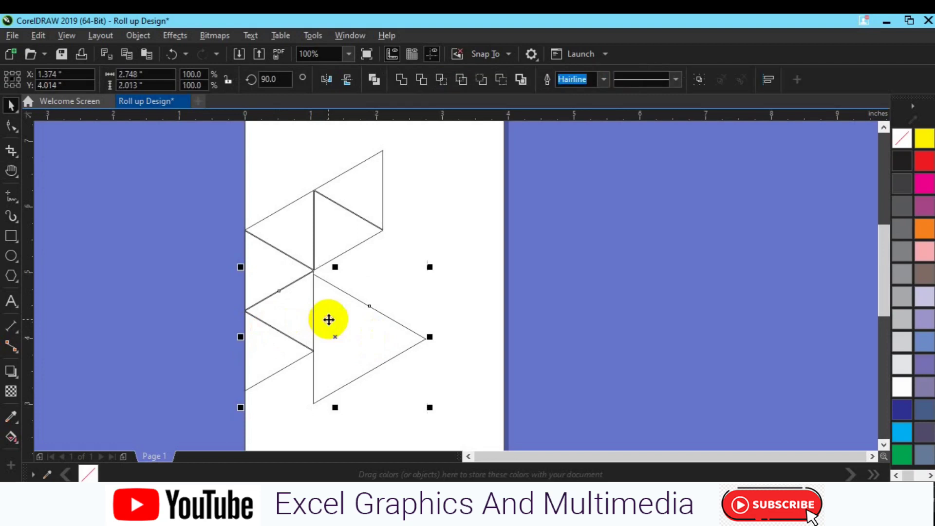
key(e)
click(211, 347)
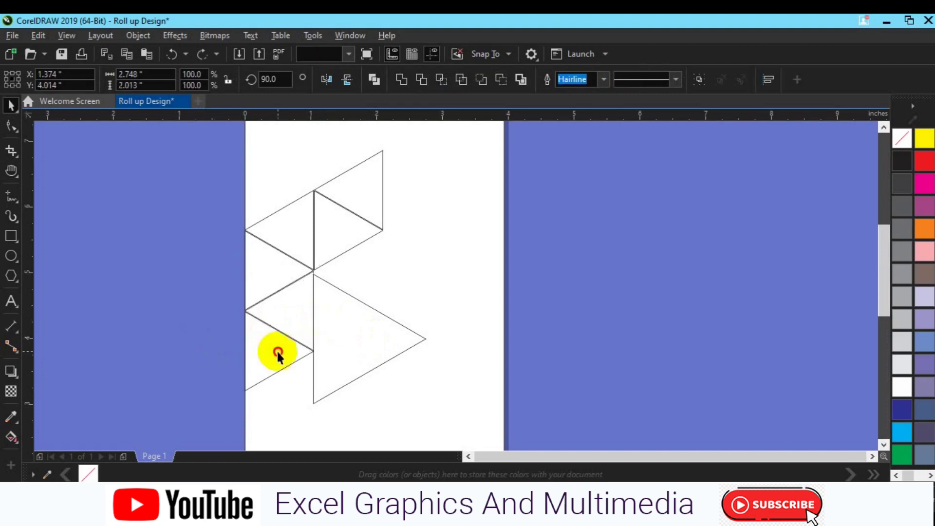
Group the lower pair of small triangles, align the large triangle with the group's top, and nudge both up to the upper triangles.
click(292, 323)
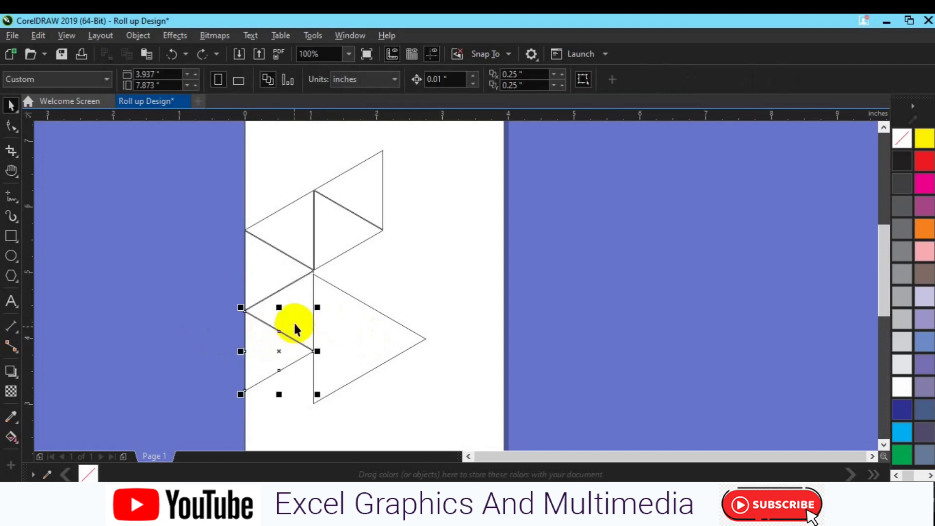
shift+click(353, 306)
key(e)
key(Up)
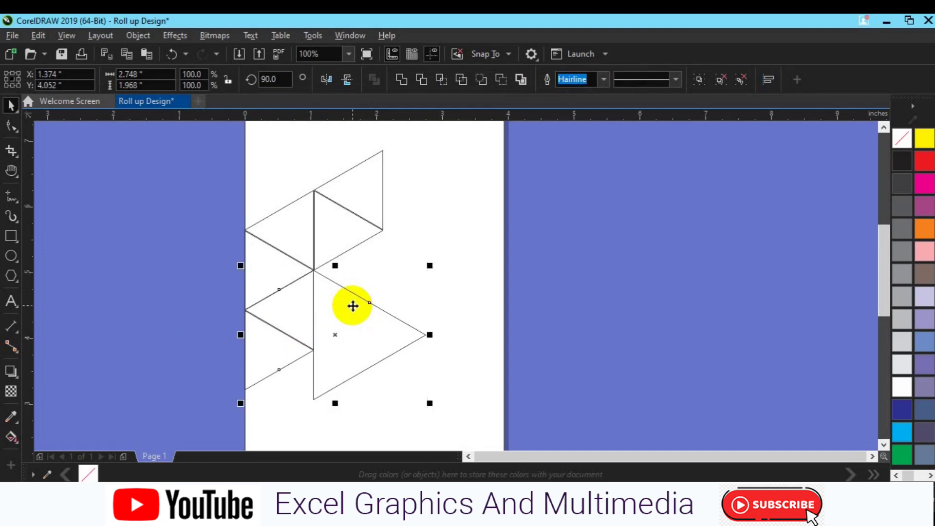
click(553, 287)
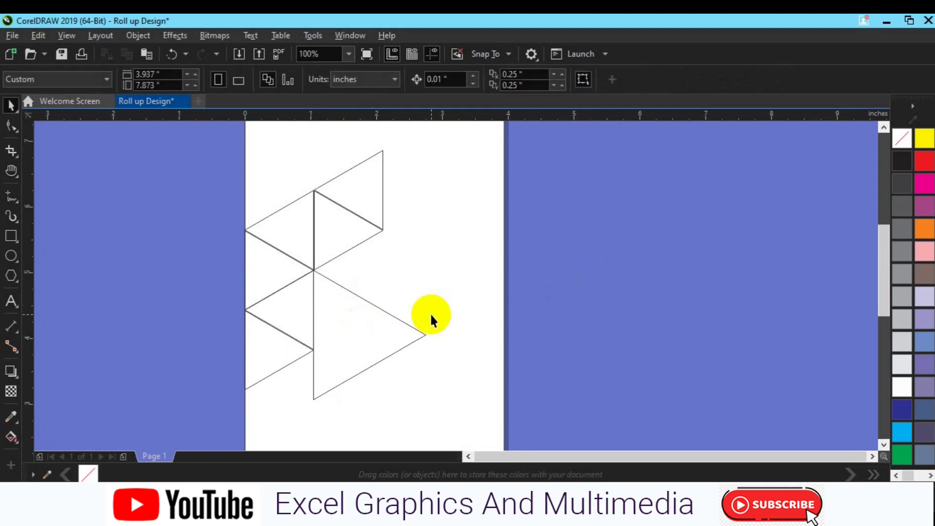
Ungroup the lower pair of small triangles at the page's left edge.
click(288, 349)
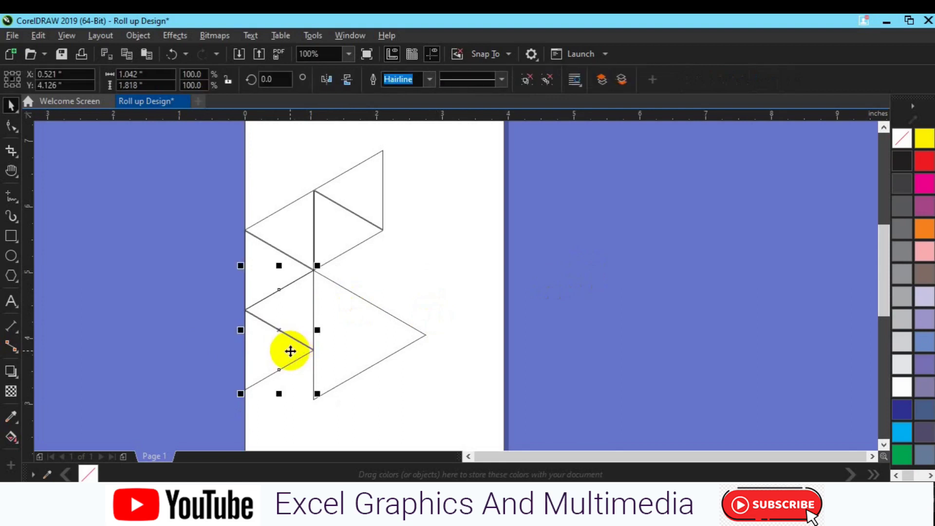
click(546, 81)
click(589, 168)
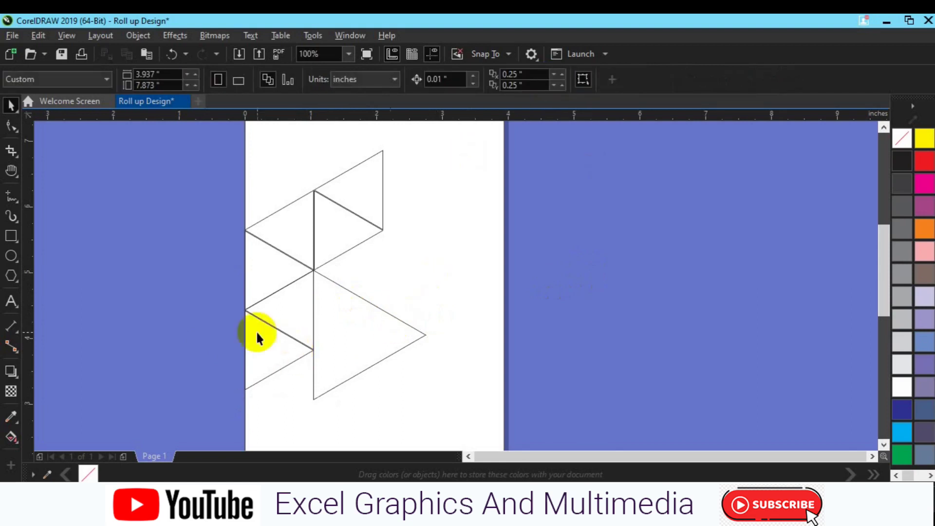
Draw two parallel slanted Pen lines from the copied pair's lower right corner and the large triangle's tip past the page's right edge.
click(16, 198)
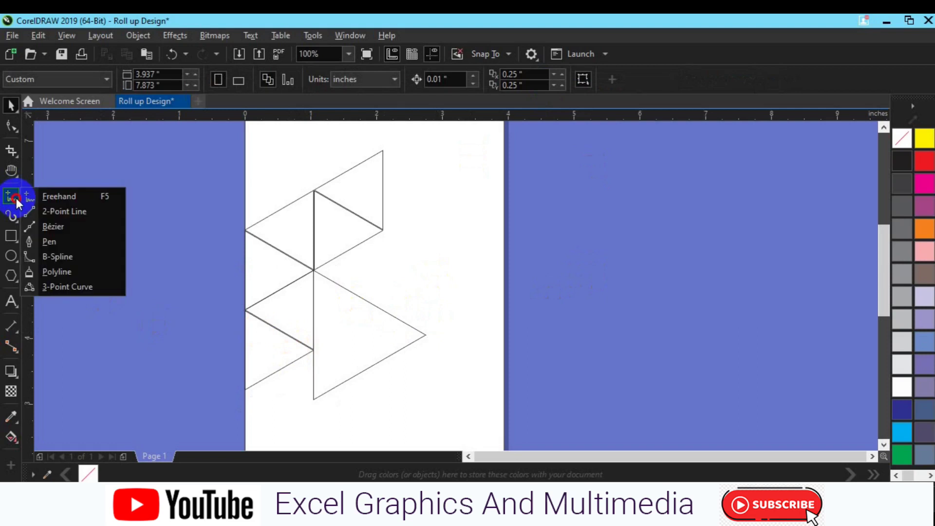
click(72, 246)
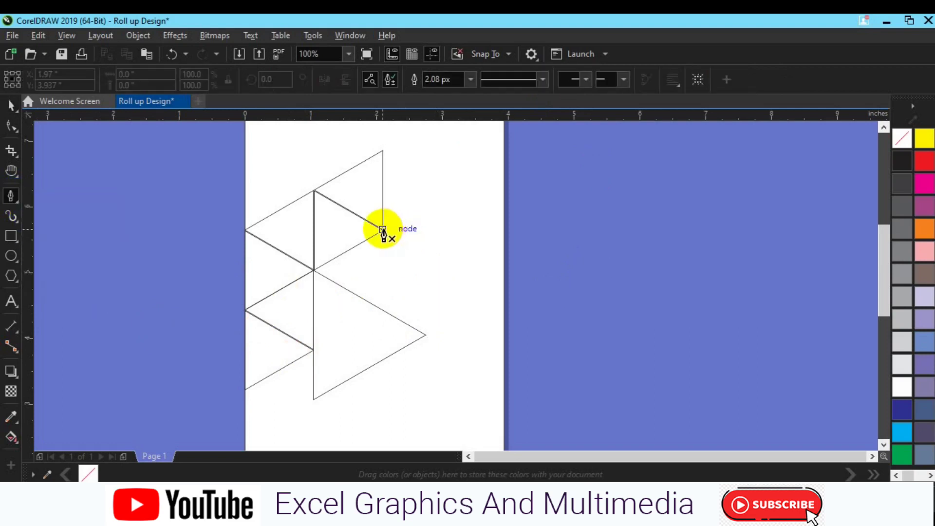
click(383, 229)
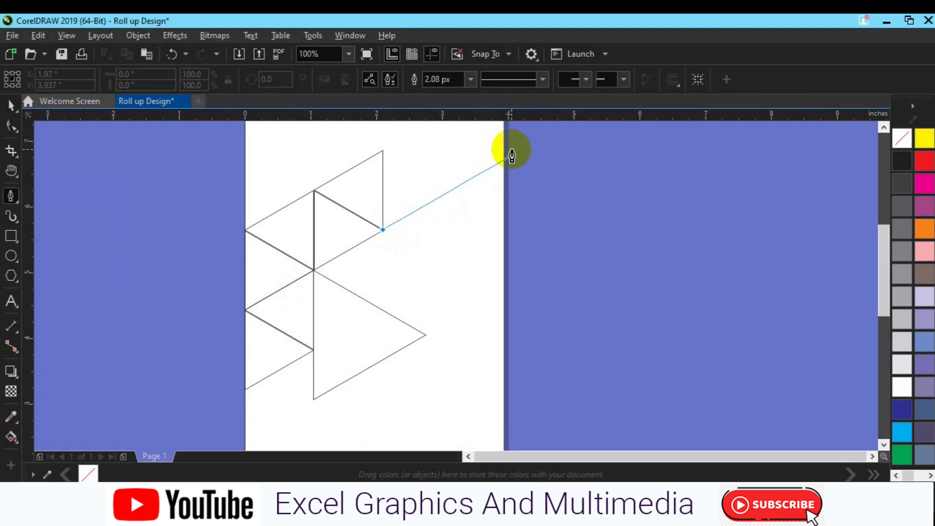
double_click(511, 155)
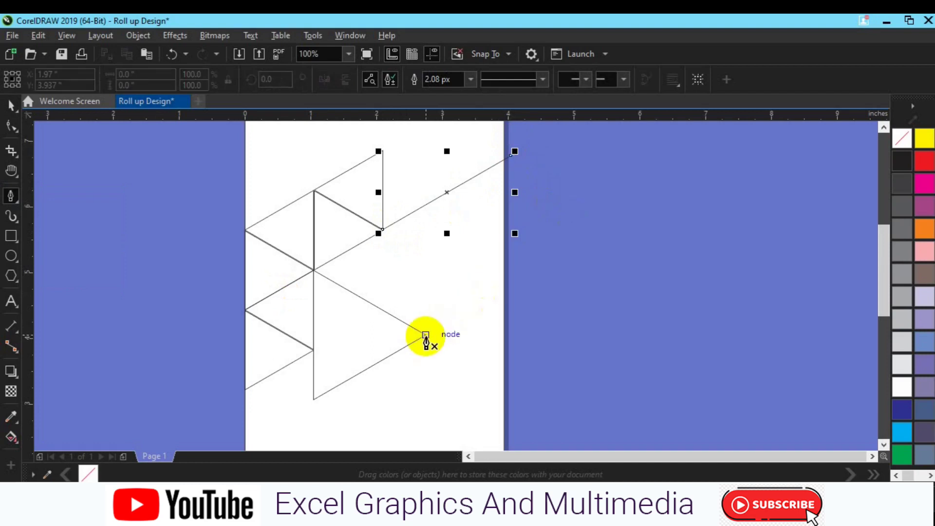
click(426, 335)
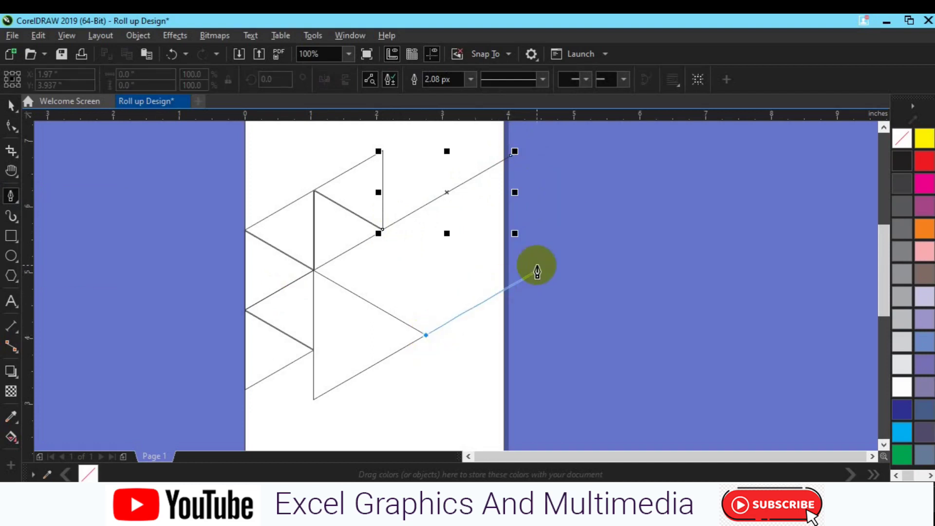
double_click(540, 267)
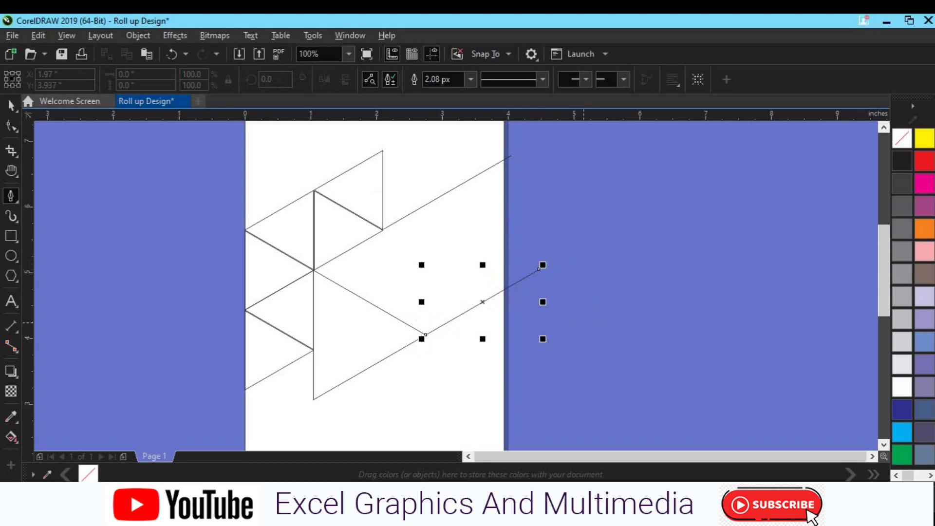
key(space)
Delete the topmost triangle of the copied upper pair, keeping the triangle below it.
click(584, 323)
click(354, 186)
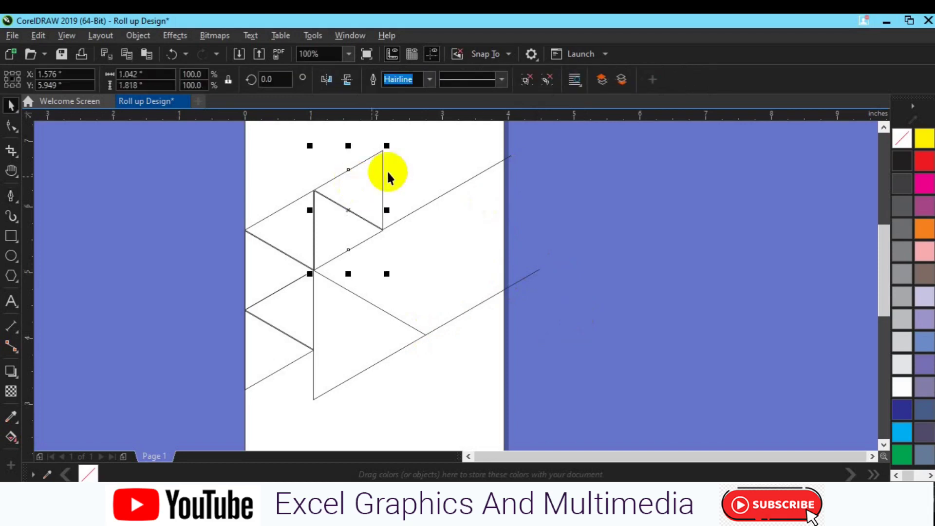
key(Delete)
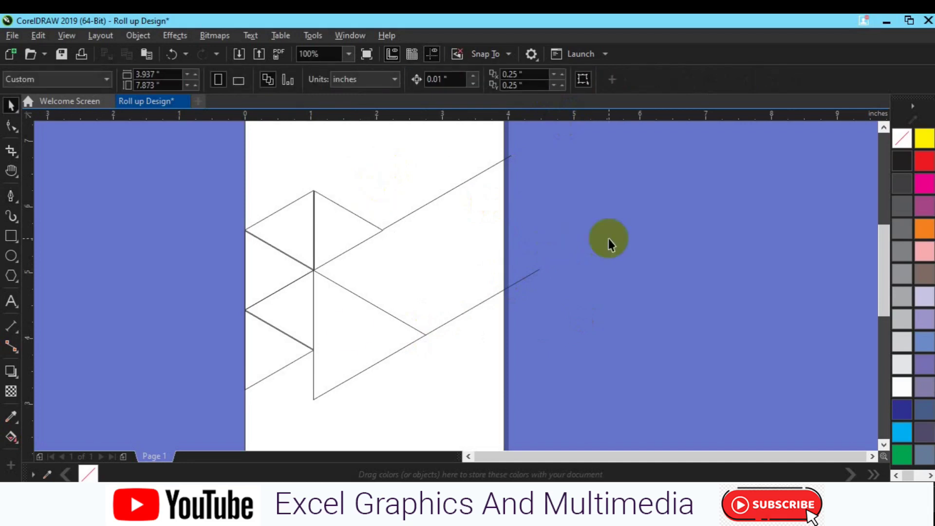
Duplicate the lowest small triangle at the left edge and mirror the copy horizontally.
click(265, 359)
key(ctrl+d)
click(347, 79)
click(326, 81)
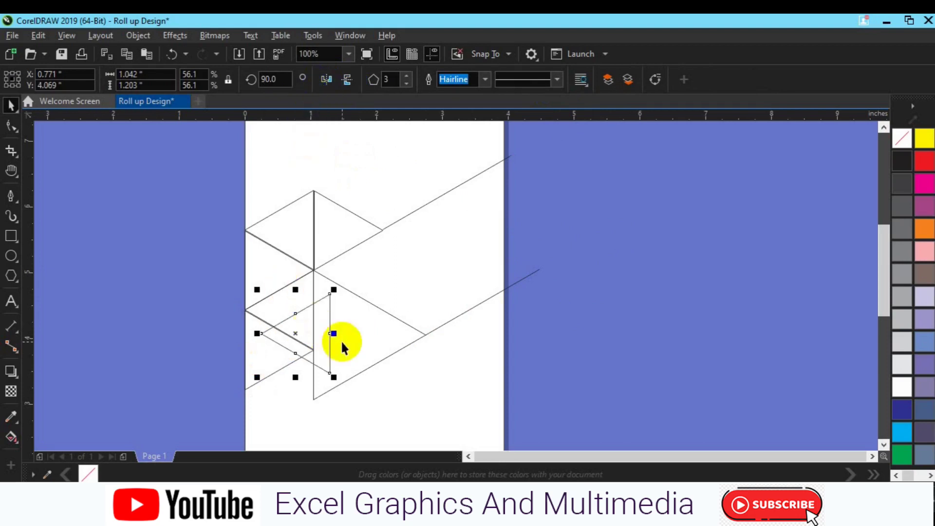
Align the mirrored triangle copy with the page rectangle's right edge.
click(469, 383)
key(r)
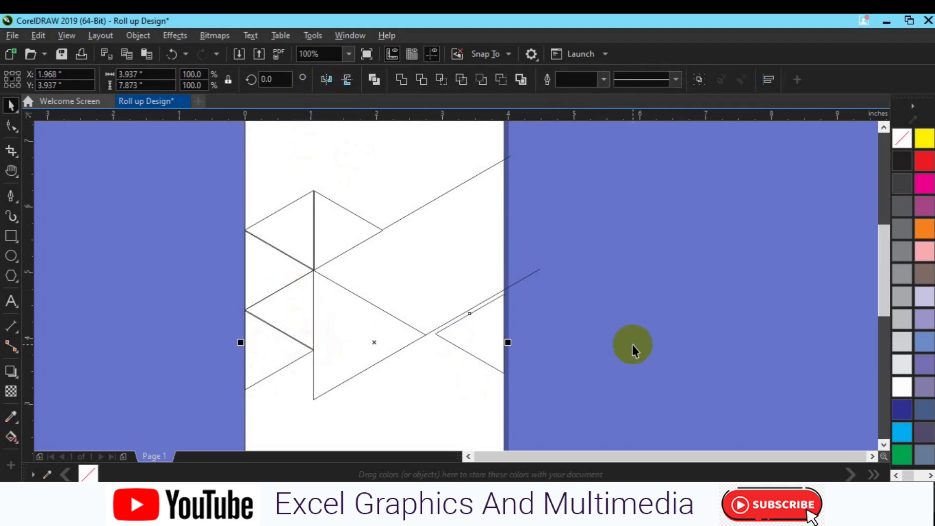
click(633, 344)
Nudge the triangle at the page's right edge up until it overlaps the lower slanted line.
click(487, 342)
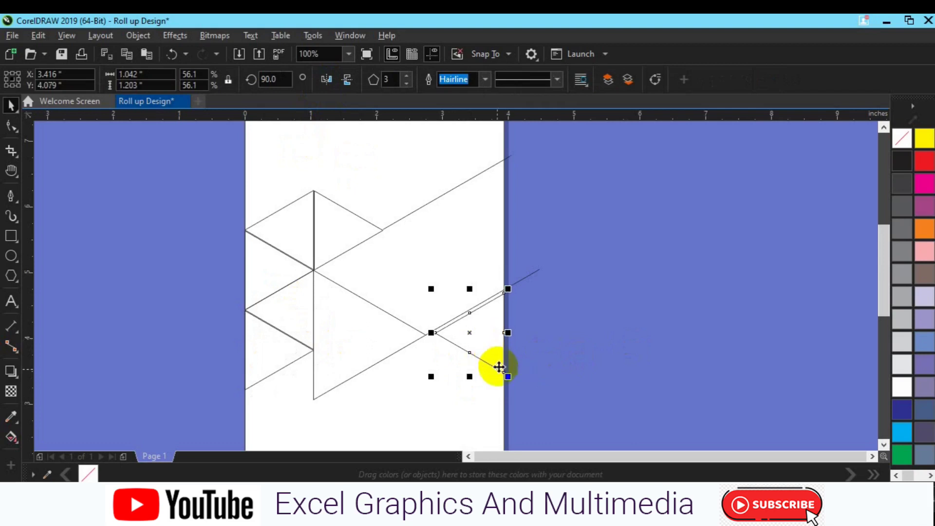
drag(499, 367, 500, 370)
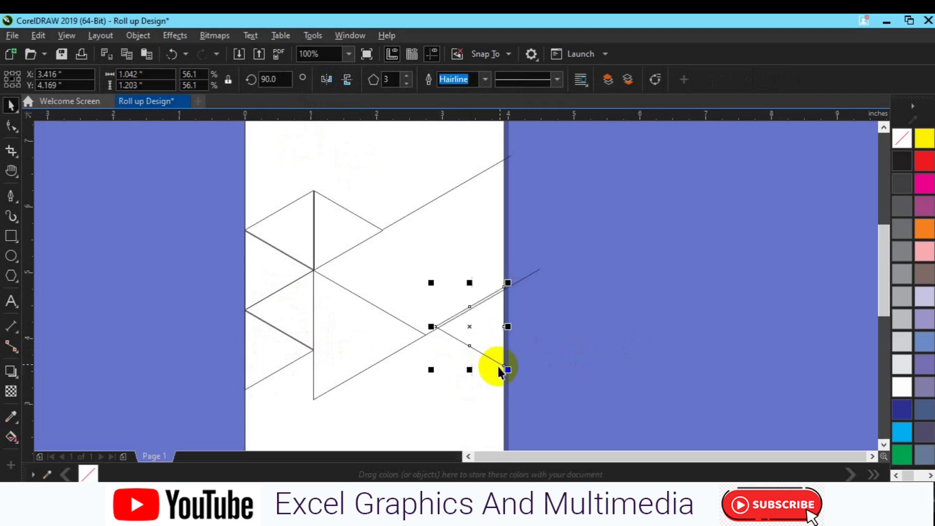
key(Up)
key(Up)
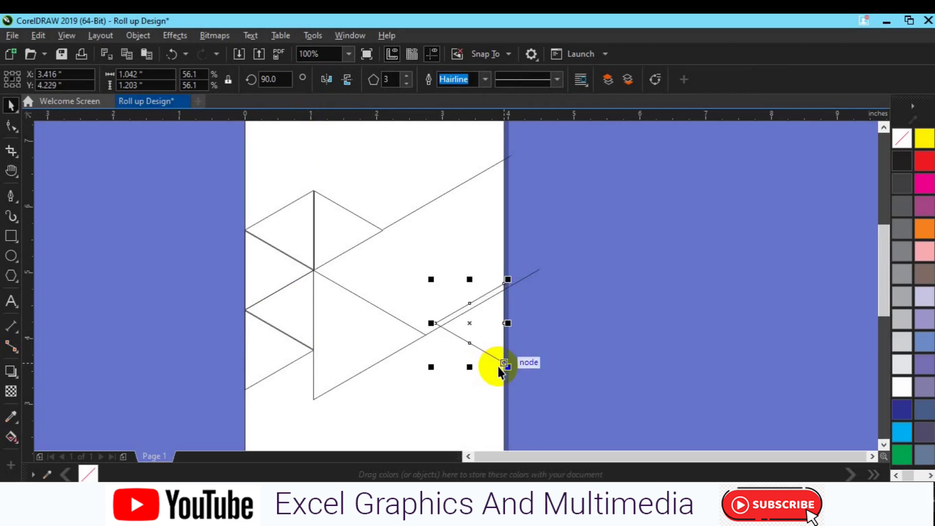
Give the right-edge triangle a light grey fill without an outline and move it to the right, off the page.
click(901, 321)
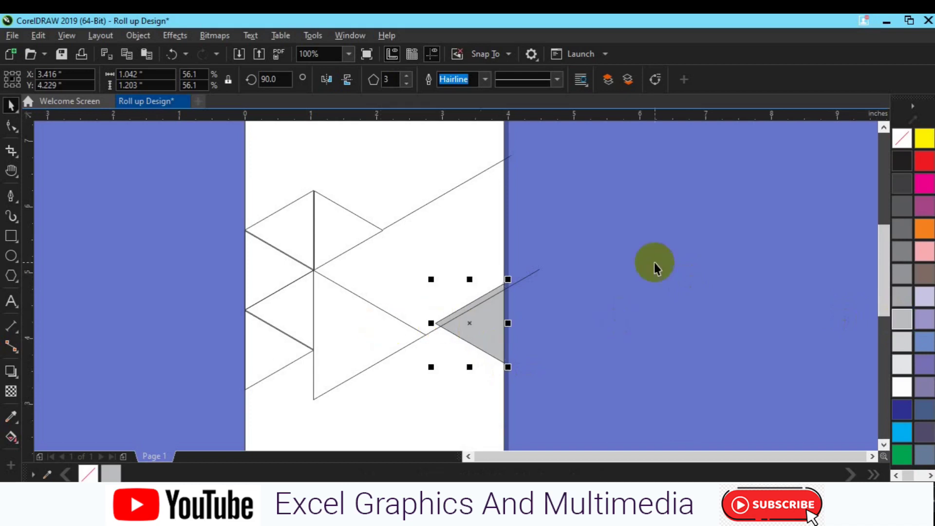
right_click(902, 138)
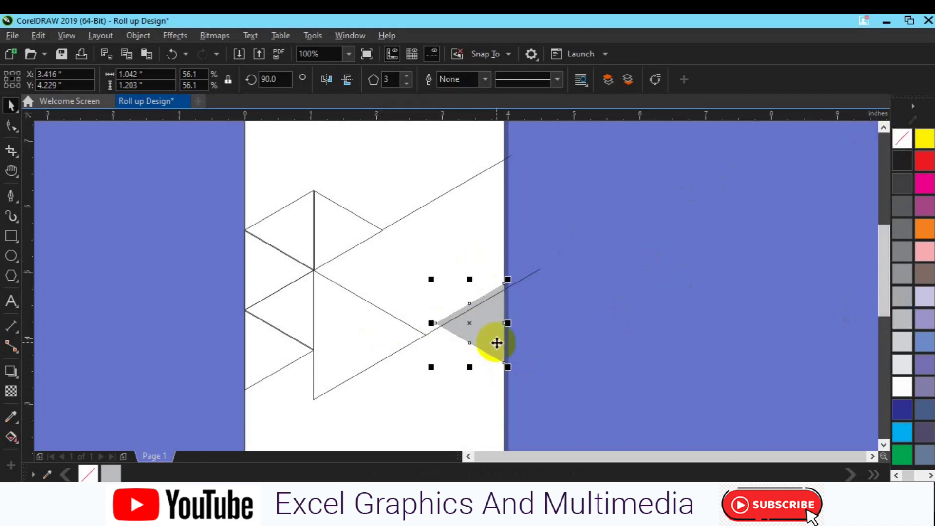
drag(497, 343, 563, 341)
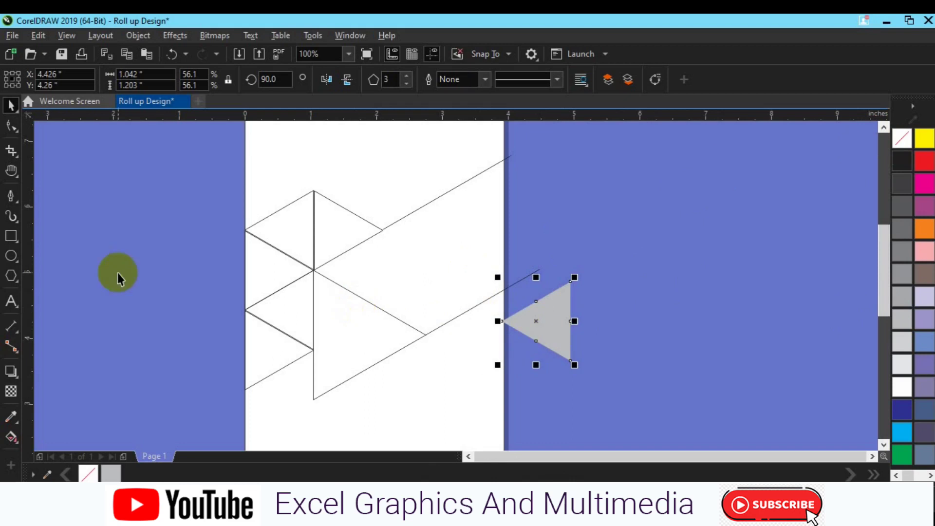
Try to fill the area between the two slanted lines with the Smart Fill tool.
click(10, 441)
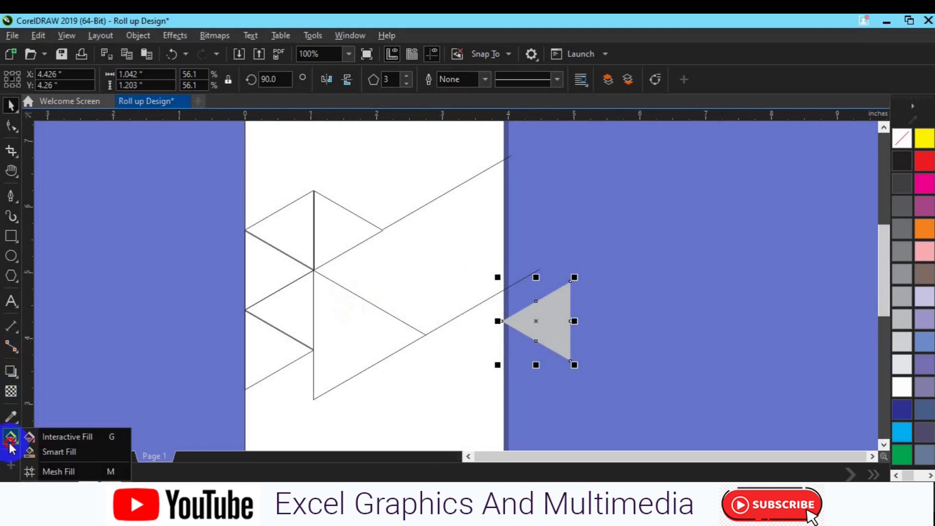
click(52, 452)
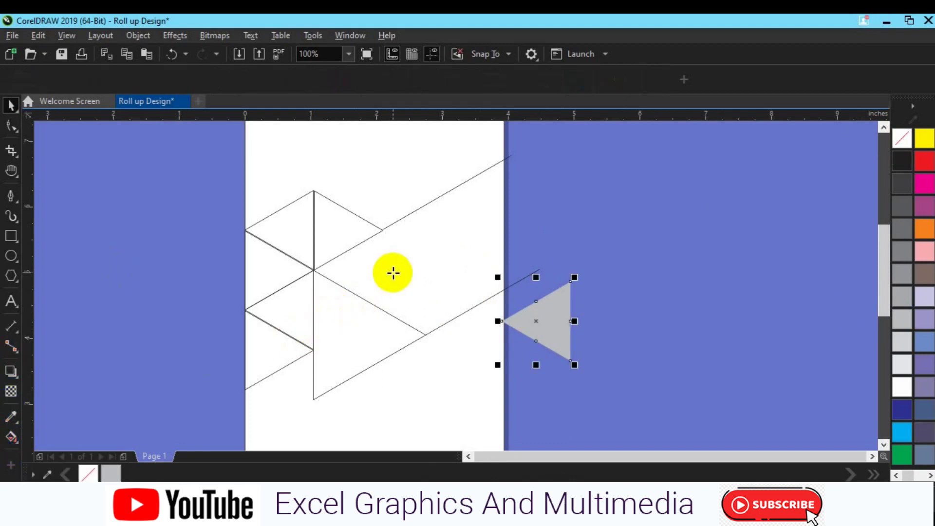
click(393, 273)
key(ctrl+z)
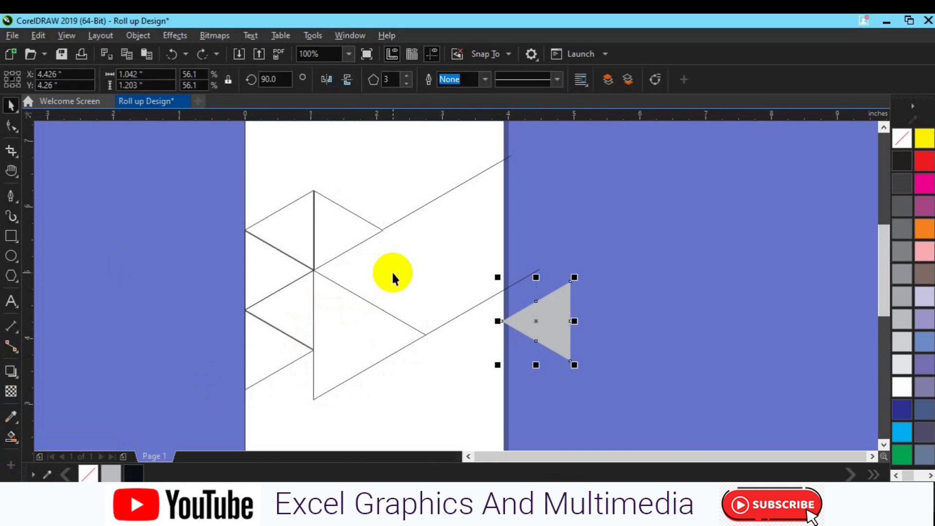
key(p)
click(320, 285)
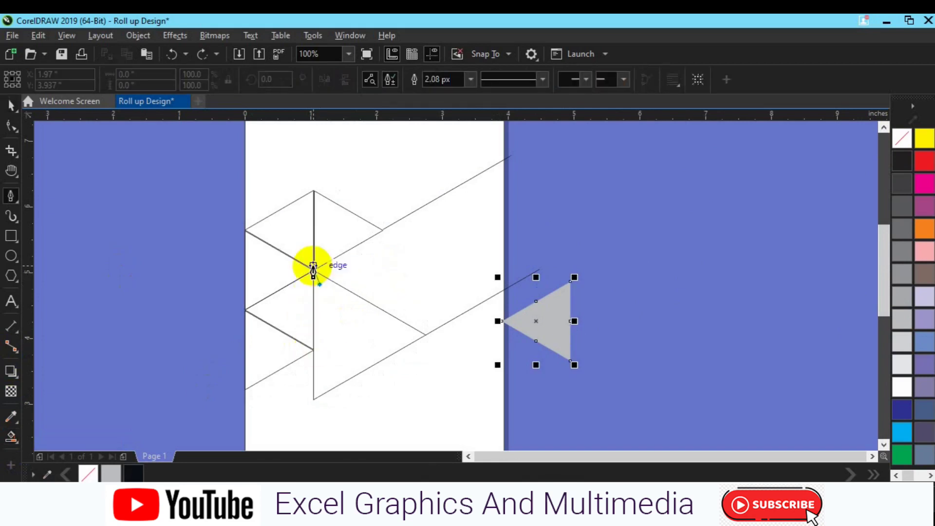
click(311, 257)
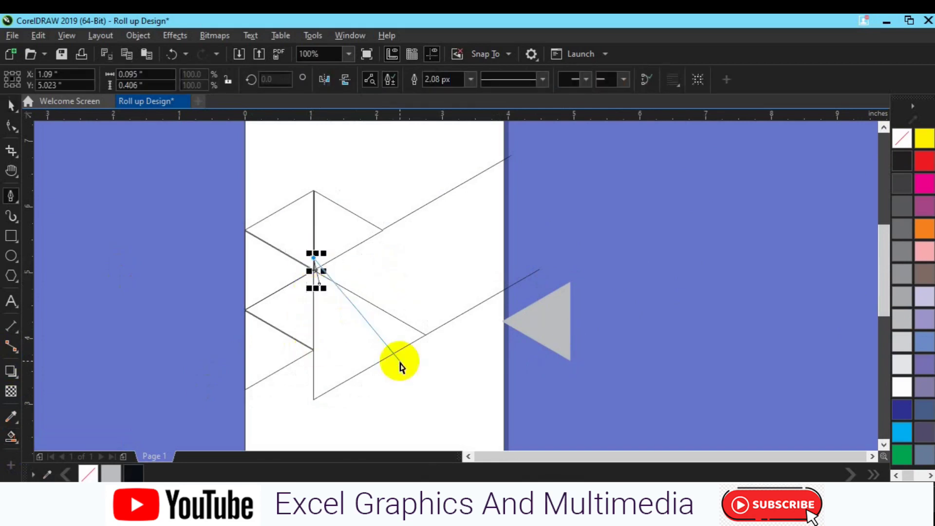
right_click(589, 292)
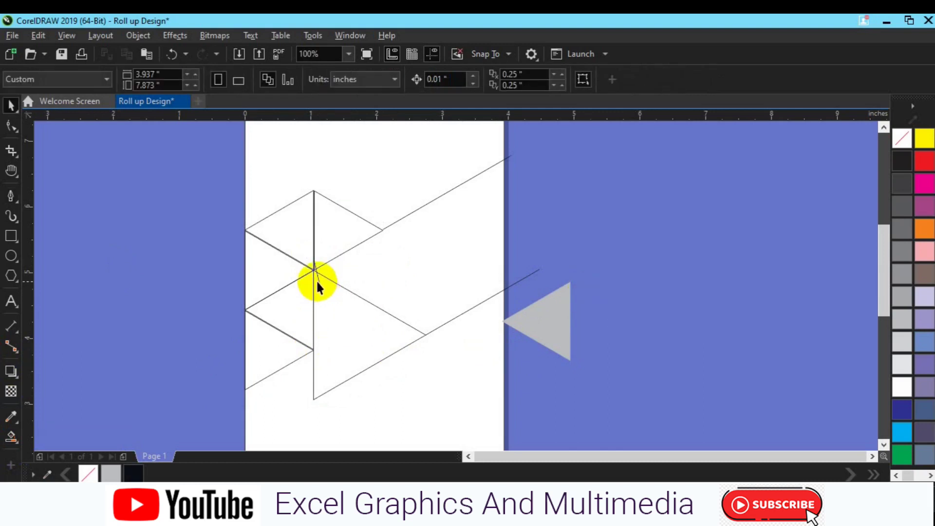
key(Escape)
Move the upper slanted line slightly down and left so its lower end meets the outer corner of the upper small triangle.
scroll(318, 280, up, 2)
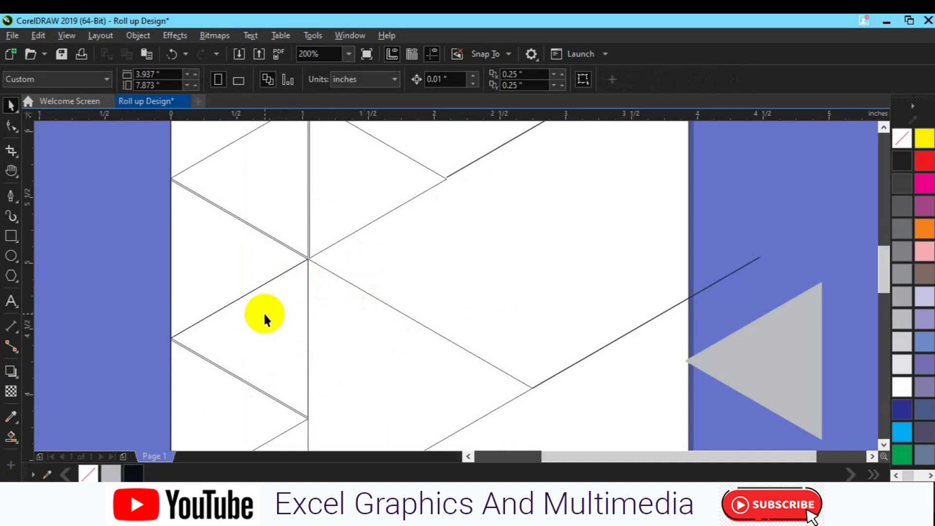
key(h)
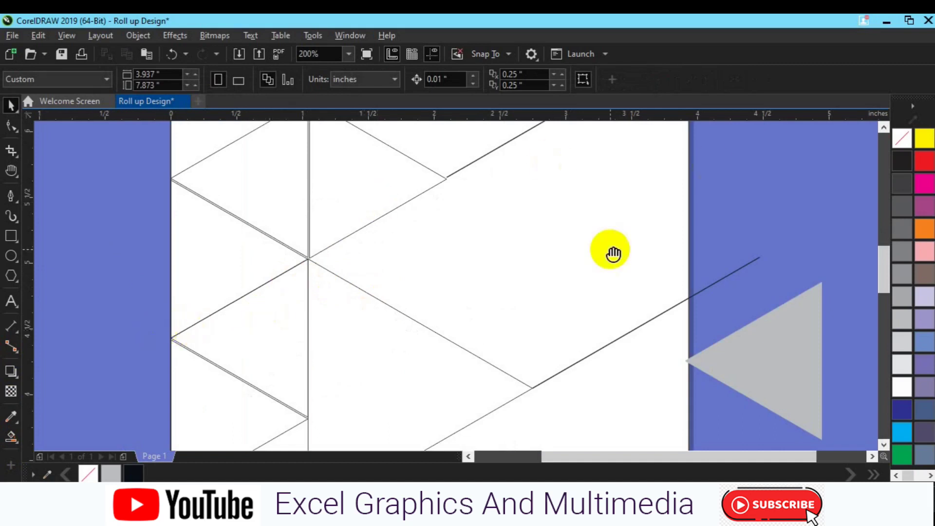
drag(601, 236, 594, 297)
key(space)
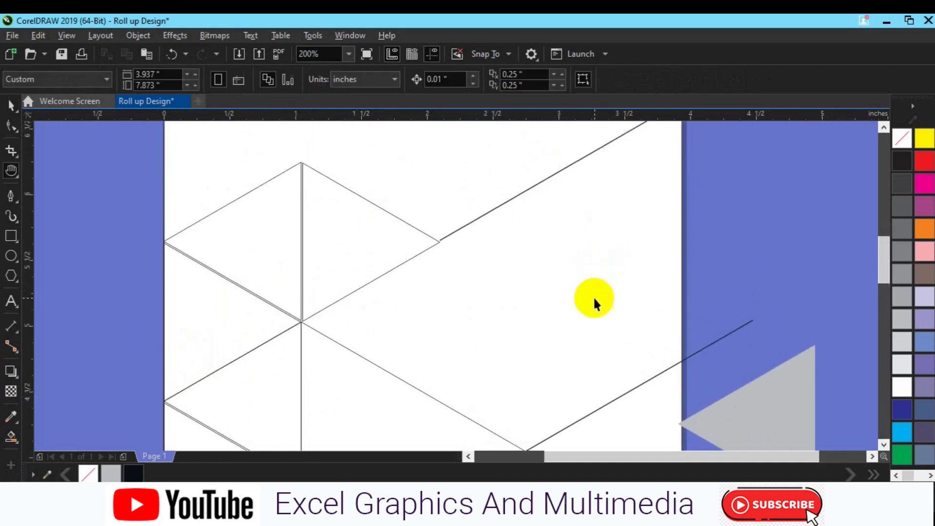
click(529, 190)
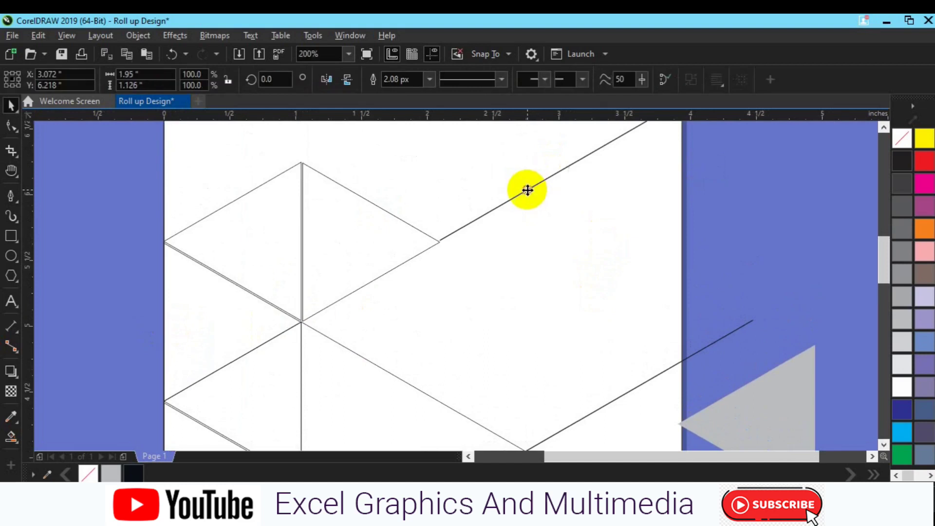
drag(528, 194, 526, 193)
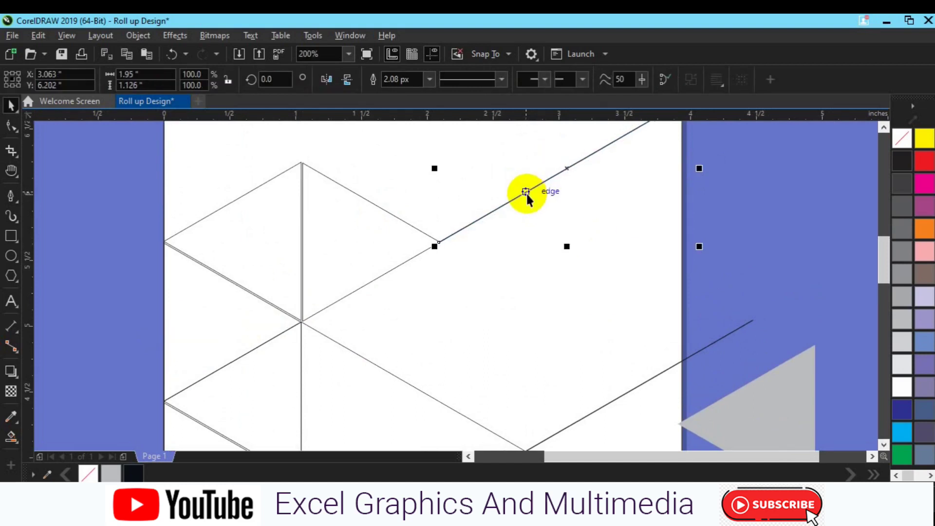
Nudge the large triangle up 0.01 inch and shift the lower slanted line slightly left to meet its corner.
click(322, 351)
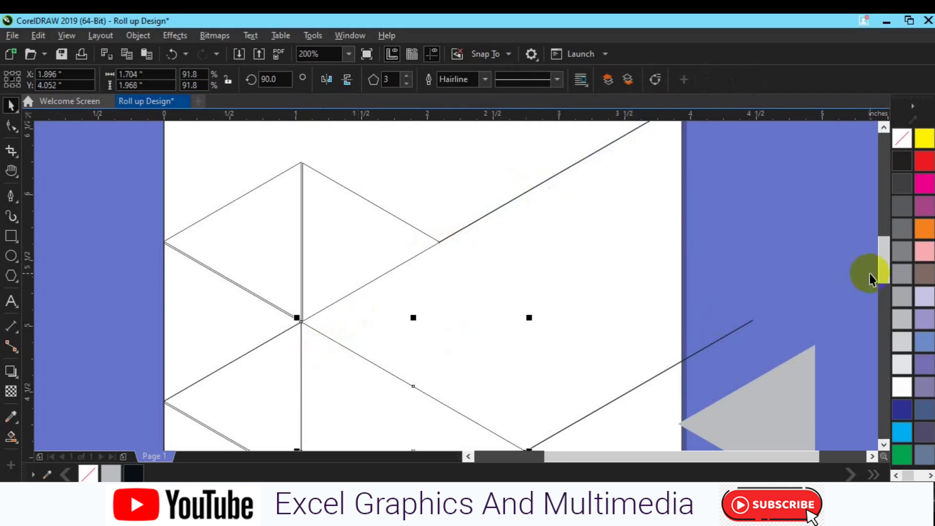
key(h)
drag(676, 297, 679, 204)
key(space)
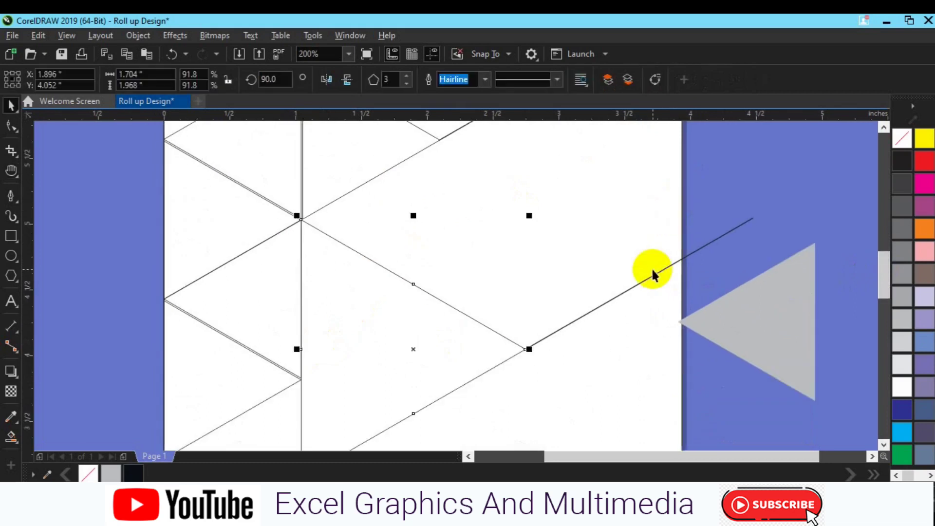
click(821, 197)
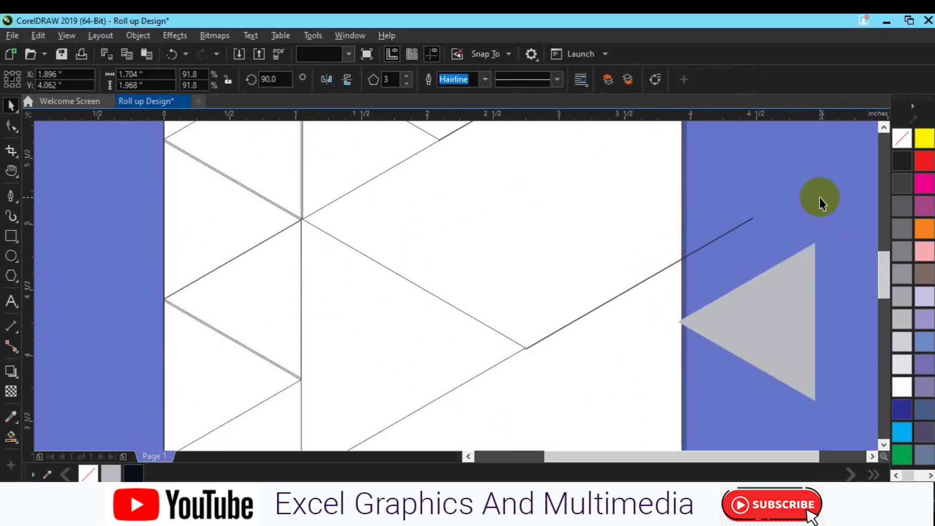
click(685, 258)
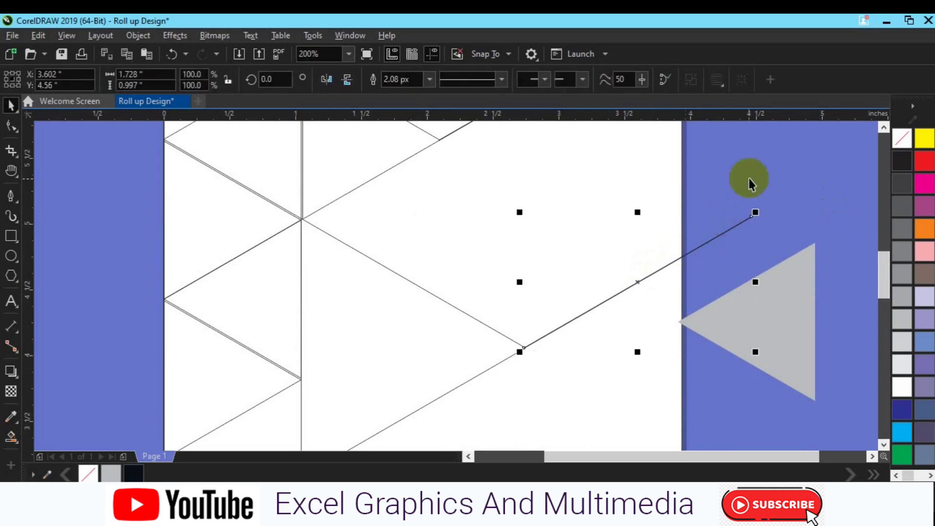
click(760, 163)
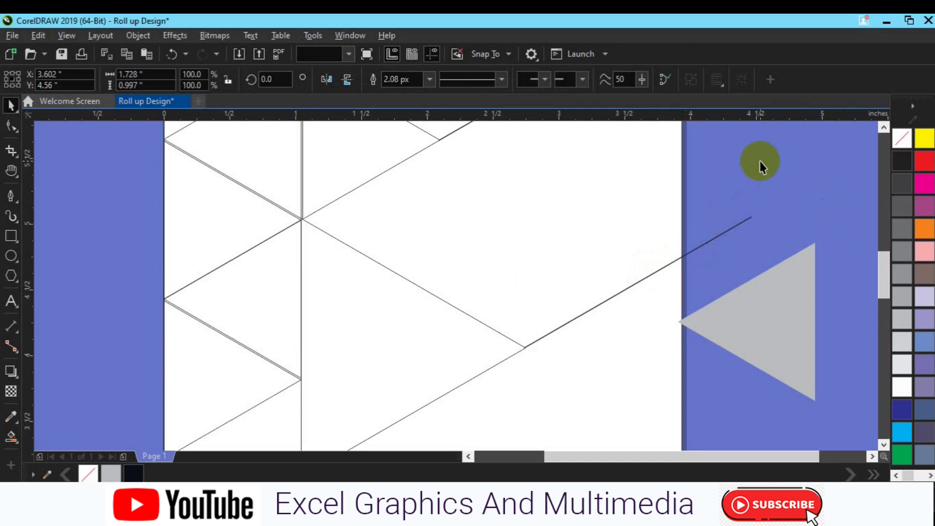
Try to nudge the small triangles along the page's left edge up.
click(194, 213)
key(Up)
key(Up)
key(ctrl+z)
key(ctrl+z)
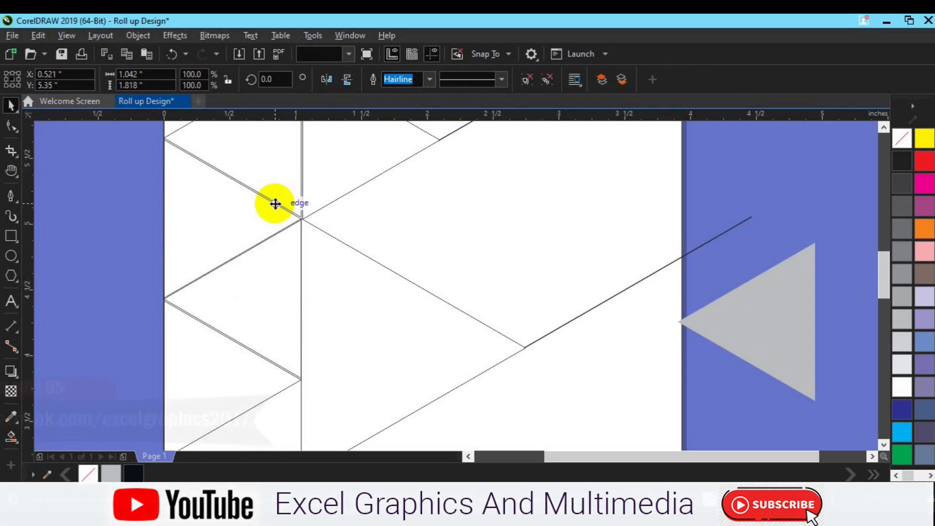
Nudge the upper small triangle attached to the slanted line left until its vertical edge meets the neighbouring triangle.
click(239, 187)
key(h)
drag(484, 194, 473, 365)
key(space)
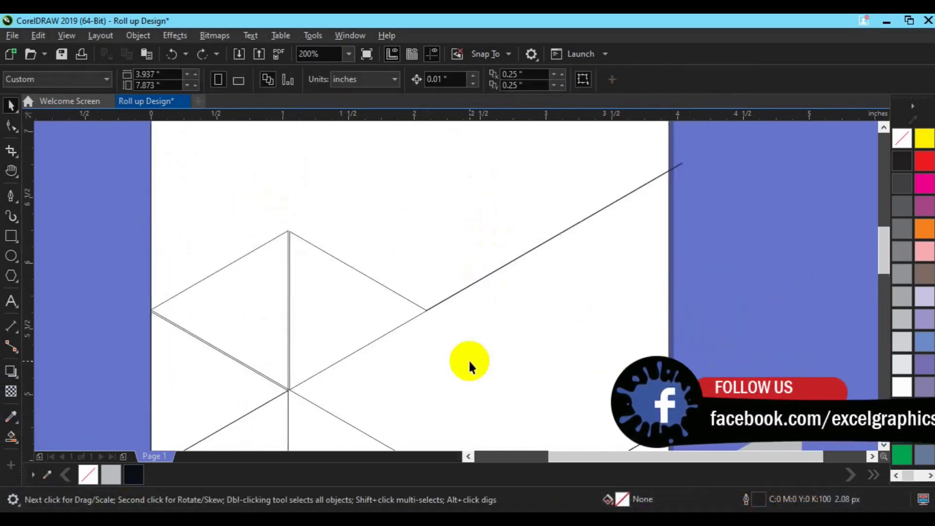
click(300, 323)
key(Left)
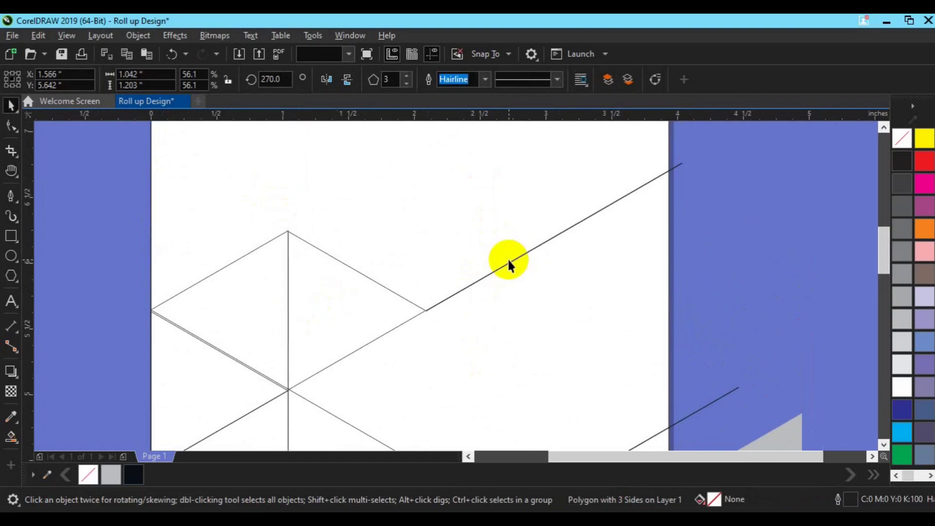
click(508, 263)
key(Left)
key(Left)
key(Right)
key(Right)
key(Right)
key(Right)
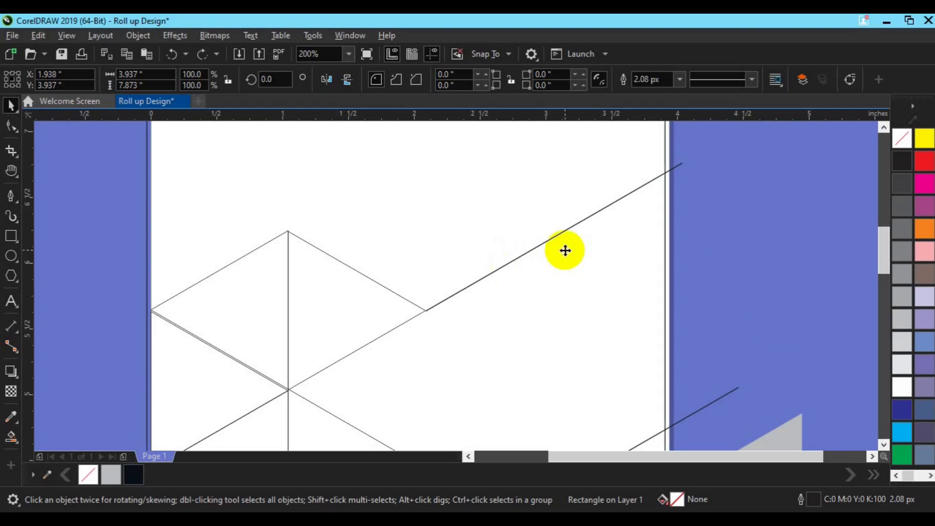
key(Right)
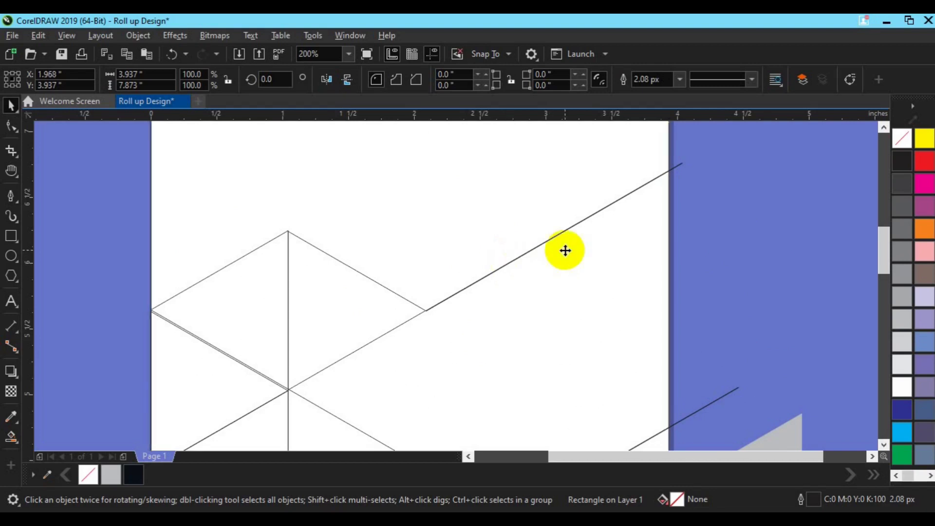
Nudge the upper slanted line left 0.01 inch and move the triangle below the top left-edge triangle up to close the gap.
click(712, 234)
click(680, 166)
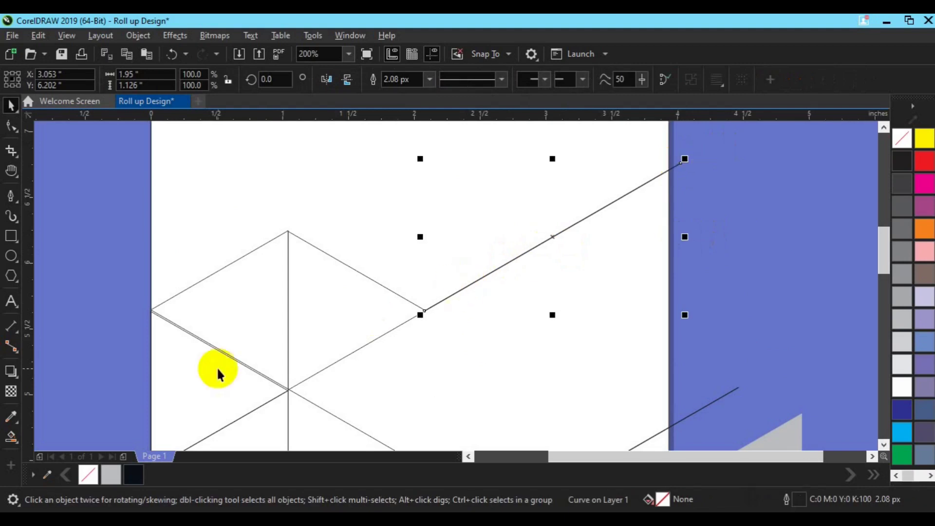
click(200, 378)
click(543, 83)
click(198, 390)
click(197, 388)
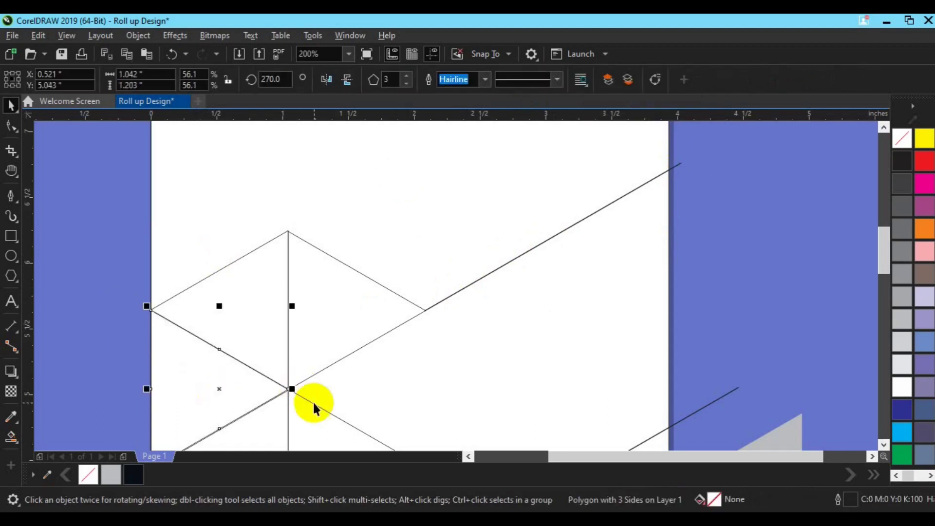
Nudge the lowest small triangle at the page's left edge up until it meets the triangle above it.
key(h)
drag(326, 346, 330, 186)
drag(296, 342, 278, 286)
key(space)
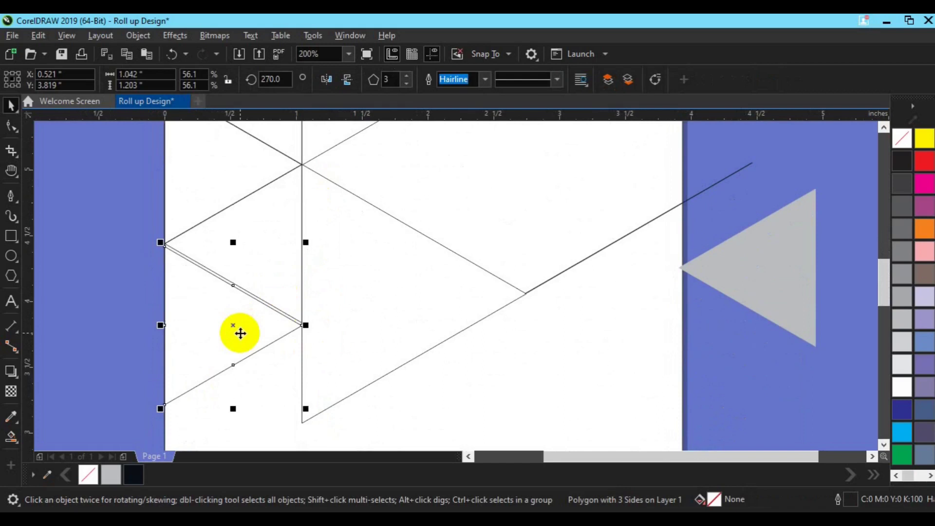
click(446, 325)
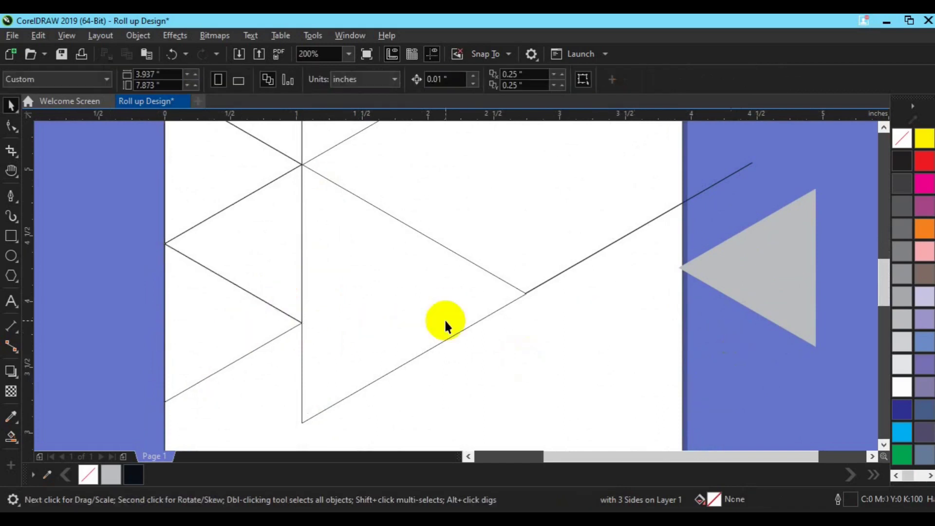
Move the lower slanted line slightly down and left so it lines up with the large triangle's lower edge.
key(h)
drag(478, 263, 395, 393)
key(space)
click(504, 396)
drag(504, 395, 504, 396)
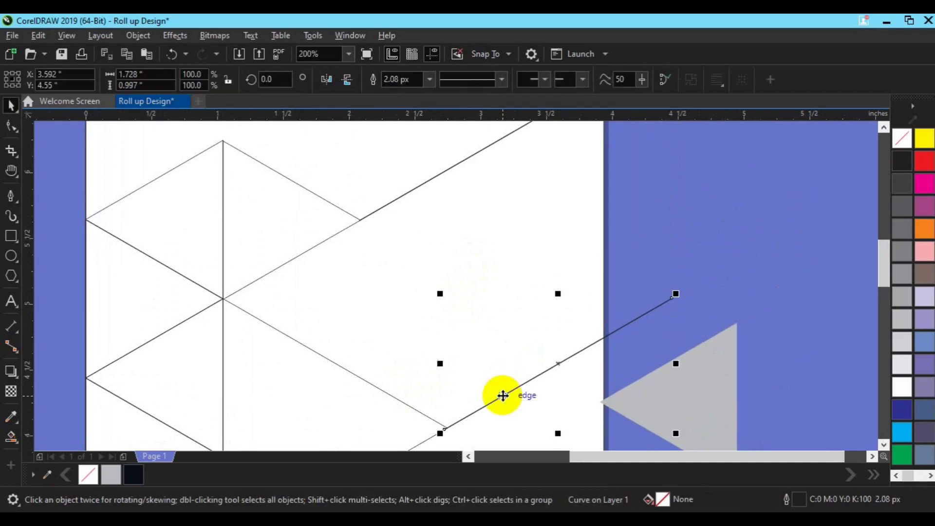
Smart-fill the band between the two slanted lines with near-black (C82 M71 Y60 K82) and no outline.
click(357, 297)
key(space)
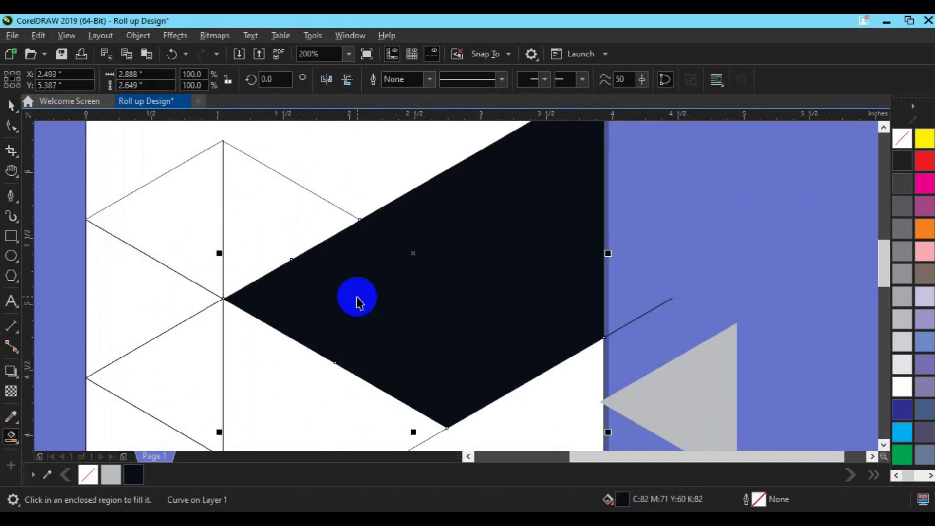
click(641, 316)
Move the light grey triangle onto the page below the black band and bring it to the front.
click(689, 391)
drag(651, 397, 556, 397)
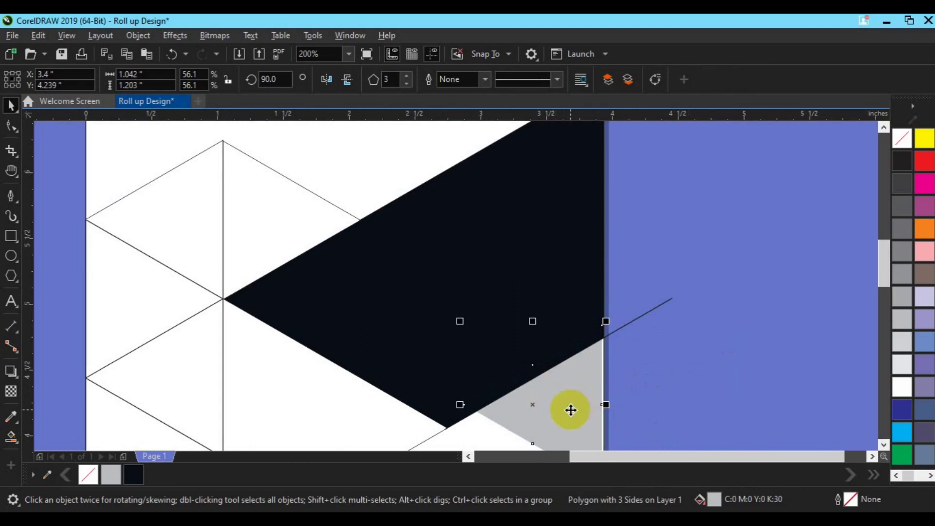
right_click(571, 410)
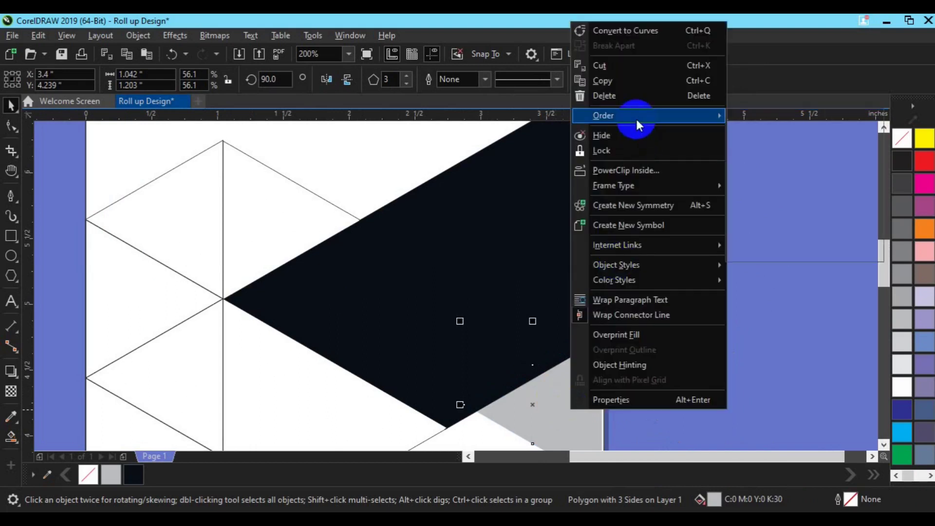
mouse_move(636, 117)
click(751, 118)
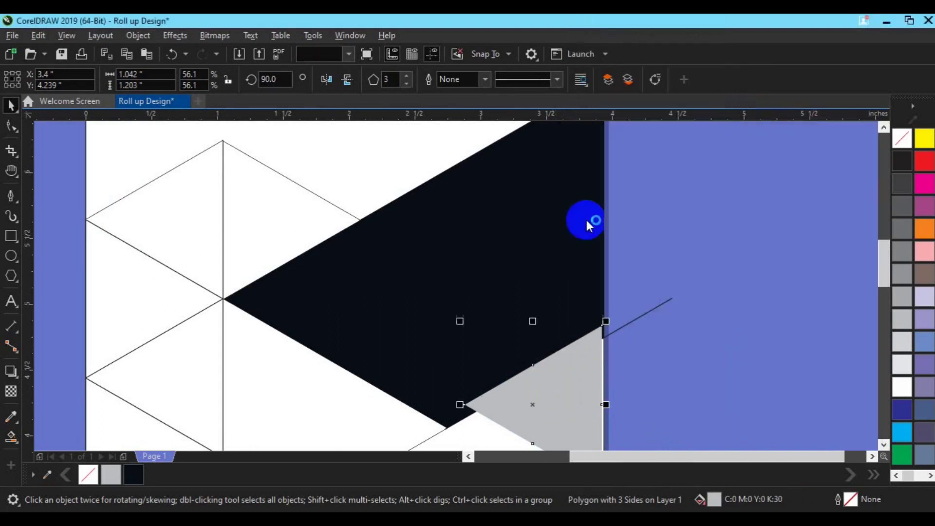
Align the light grey triangle with the page rectangle's right edge.
drag(491, 294, 473, 197)
shift+click(473, 411)
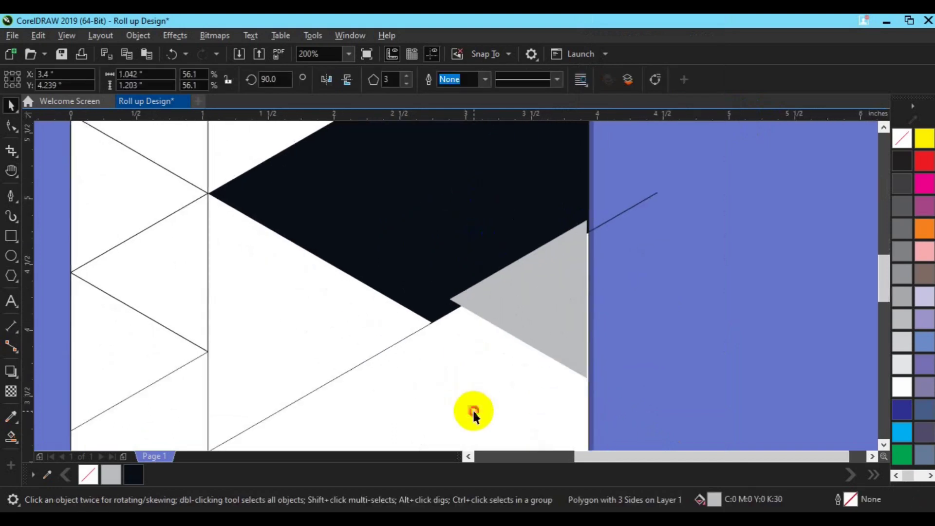
key(r)
click(667, 349)
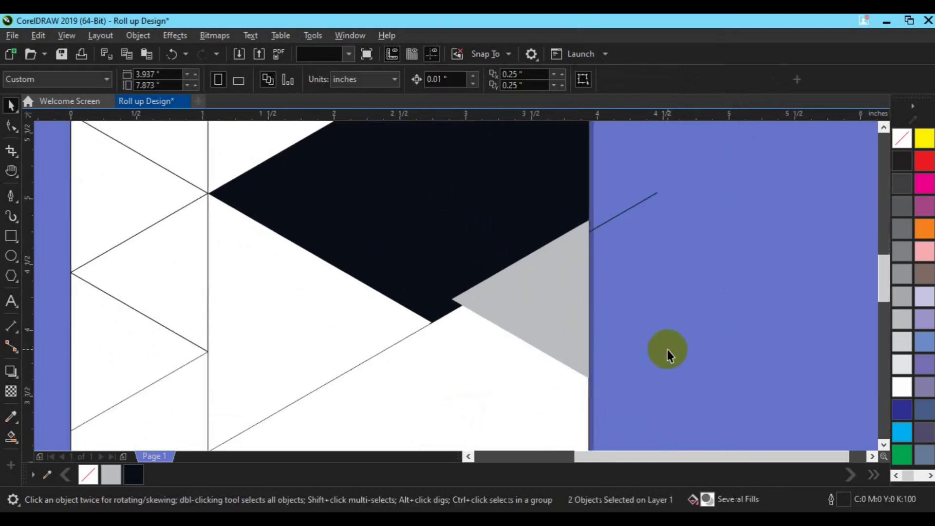
Fill the upper small triangle next to the black band with medium grey and select the small triangle to its left.
scroll(667, 349, down, 1)
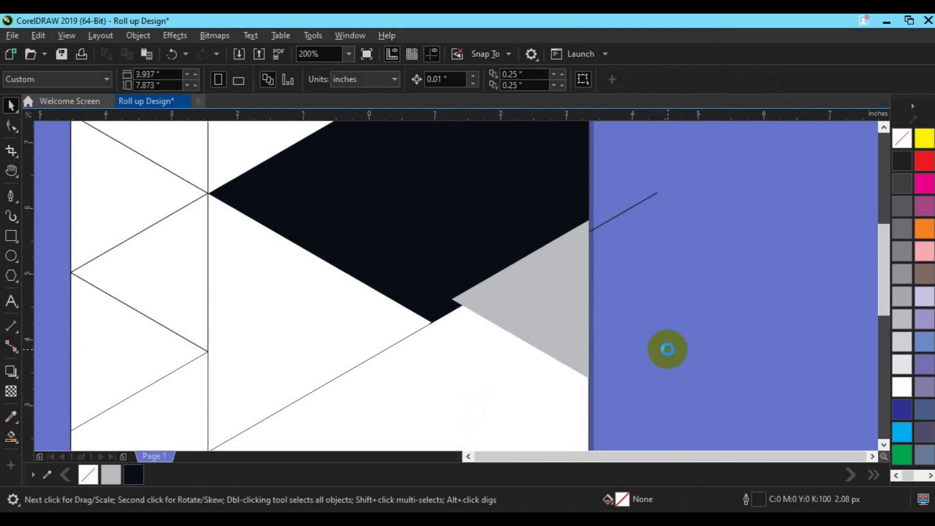
click(445, 250)
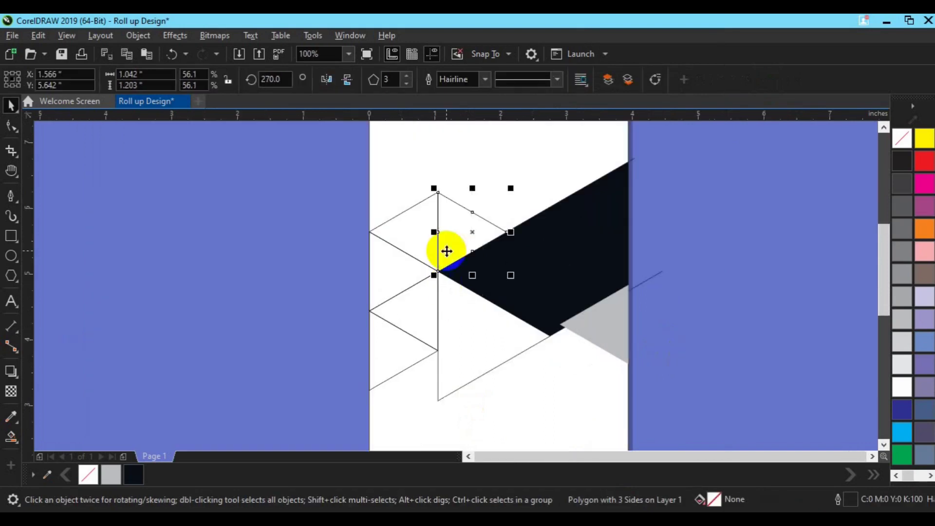
click(903, 296)
click(425, 248)
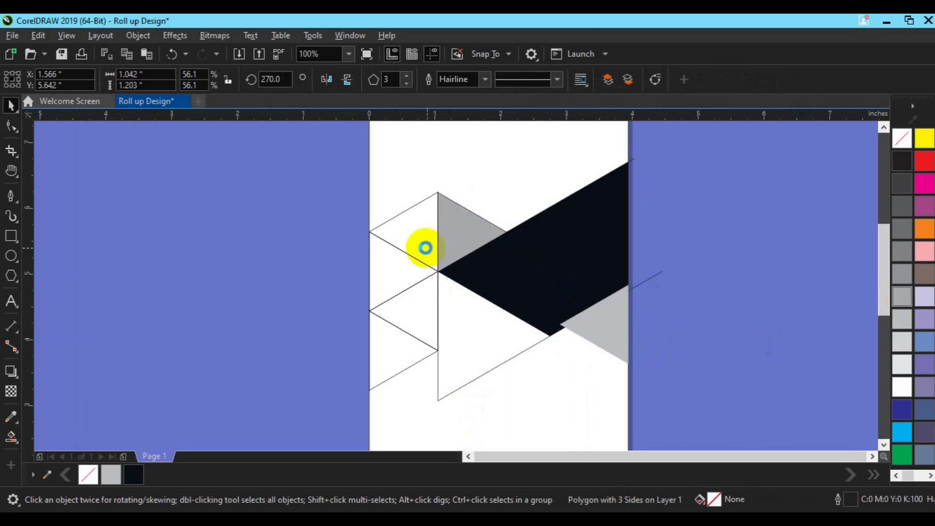
Fill the upper three left-column triangles with 30% grey, a lighter grey and 40% grey from top to bottom.
click(903, 319)
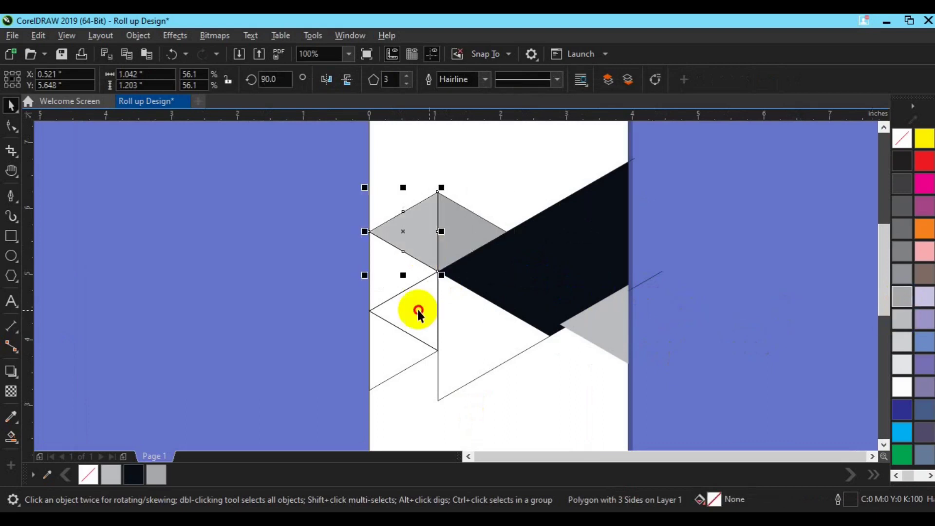
click(433, 310)
click(902, 296)
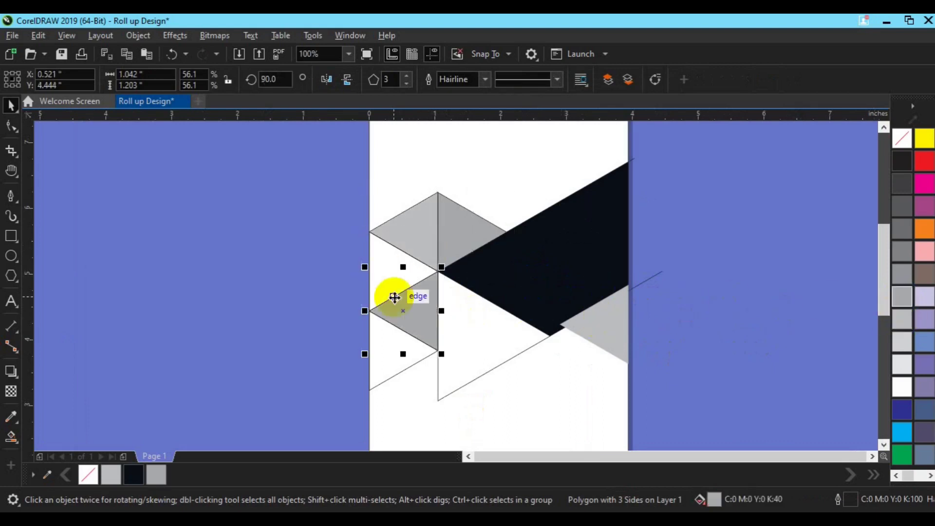
click(396, 295)
click(392, 282)
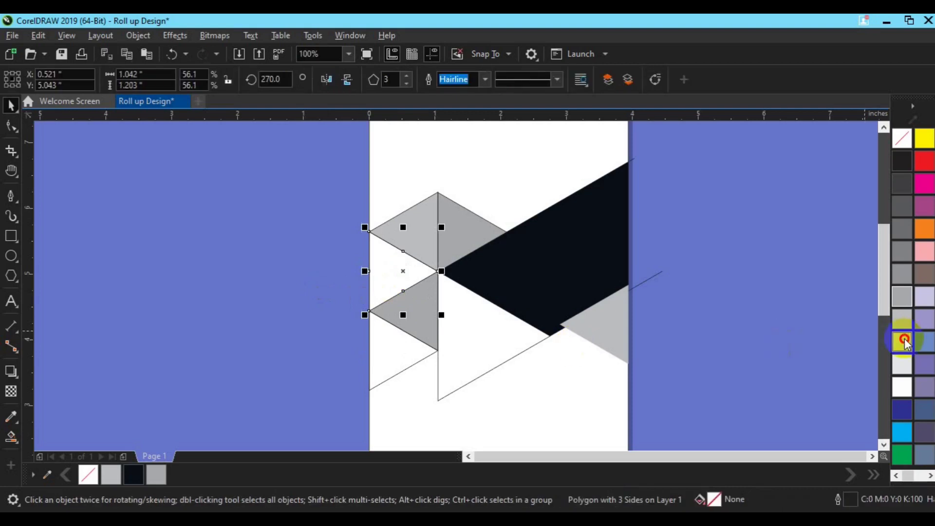
click(902, 341)
Fill the lowest left-column triangle with mid grey and the large triangle below the black band with dark grey.
click(423, 351)
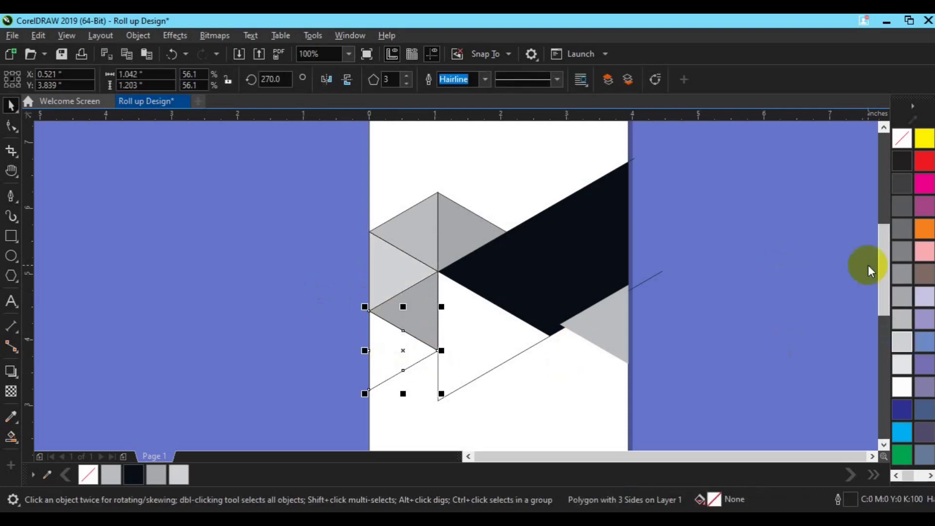
click(900, 266)
click(550, 328)
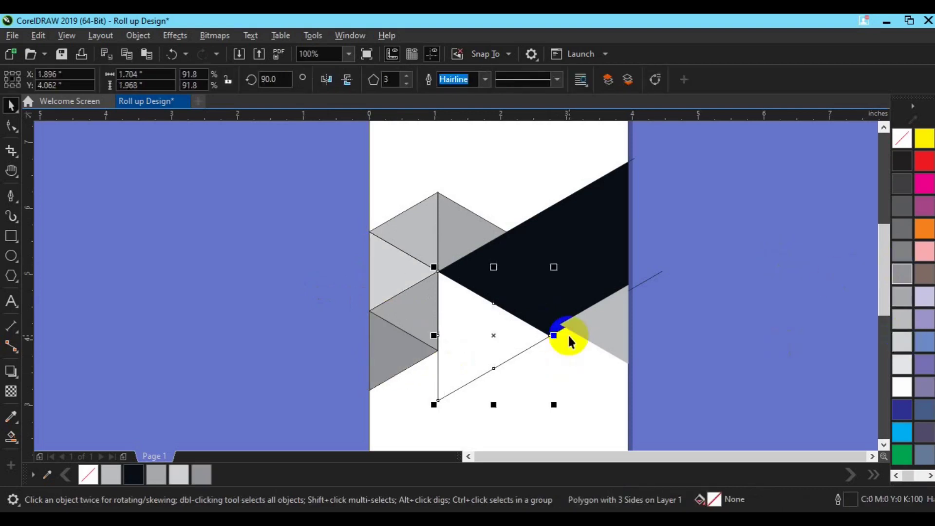
click(894, 227)
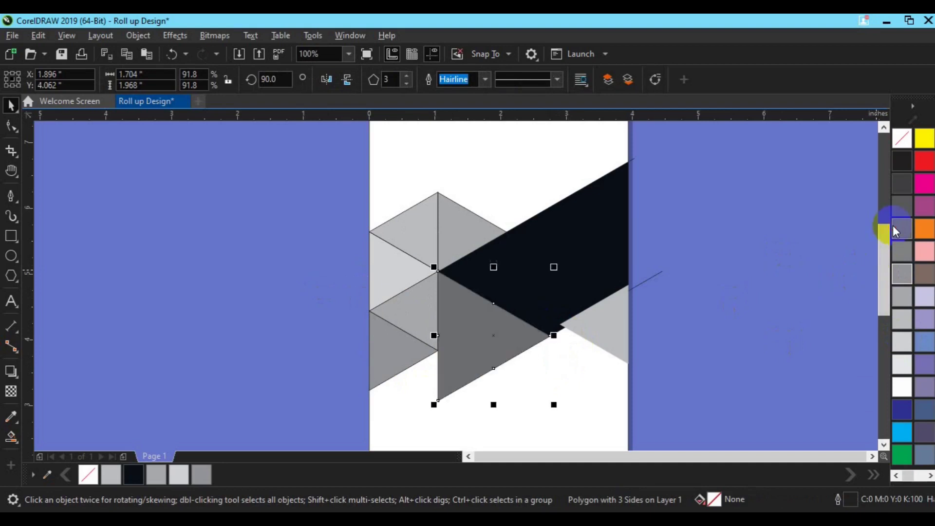
click(647, 282)
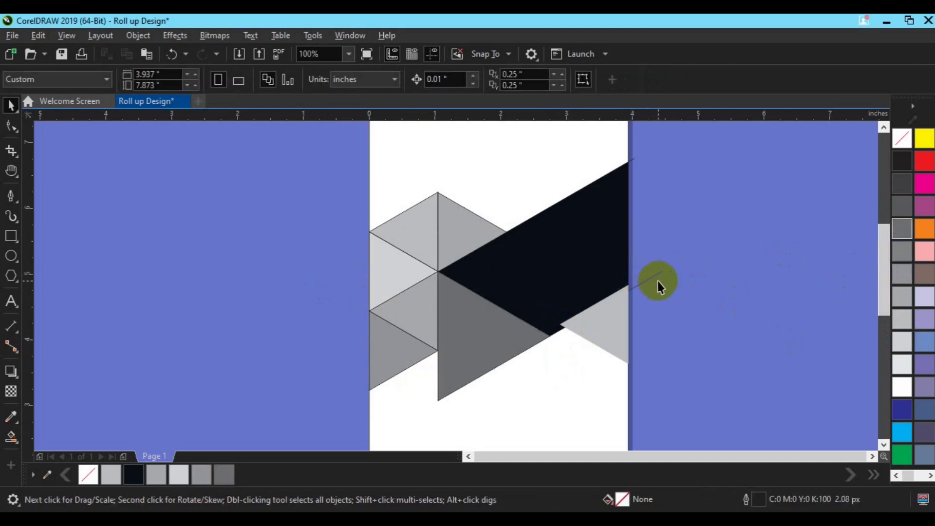
Nudge the whole arrangement of triangles, band and lines down the page to a Y position of about 3.471 inches.
scroll(658, 281, down, 2)
key(h)
drag(522, 334, 330, 315)
key(space)
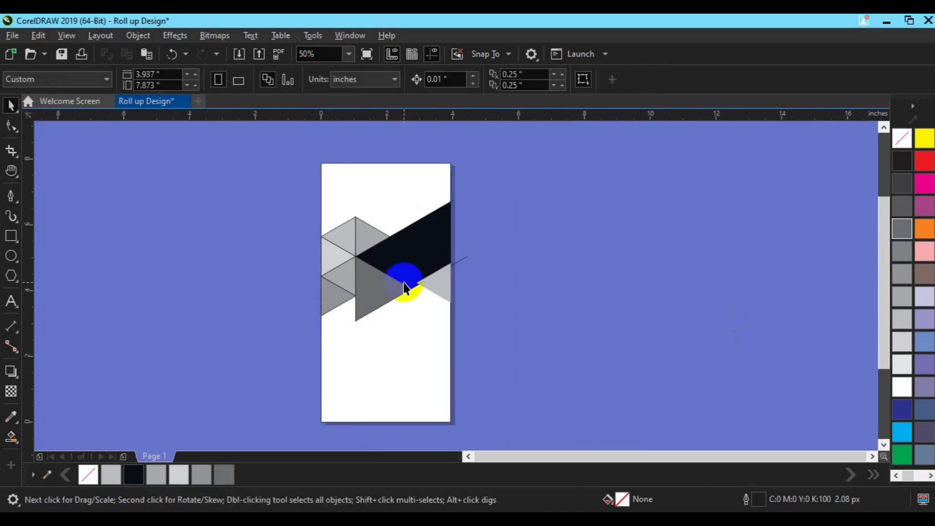
drag(288, 185, 522, 350)
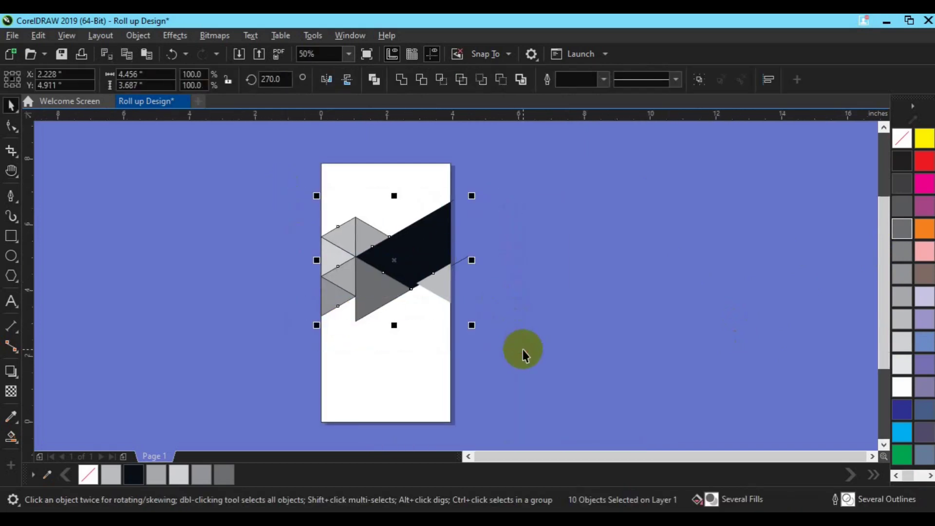
key(Down)
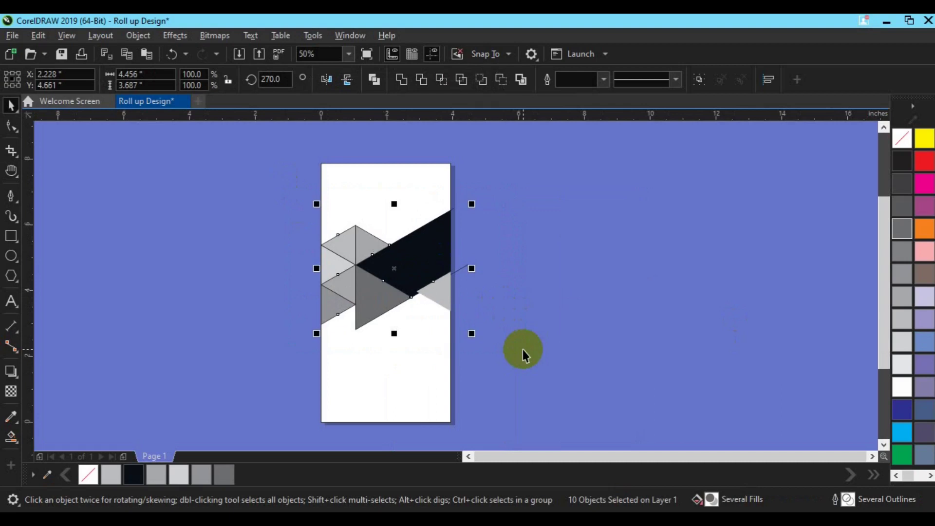
key(Down)
key(Down)
key(Down)
key(Down)
key(Down)
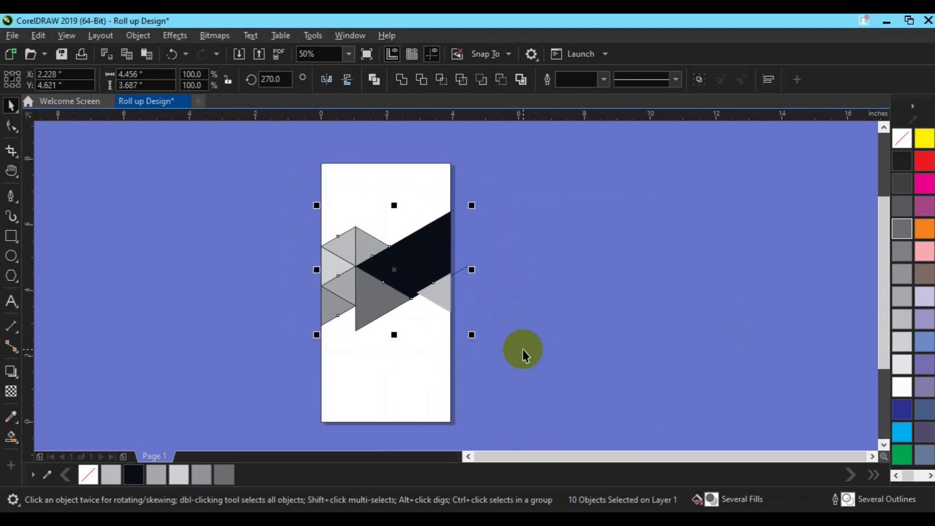
key(Down)
key(Down)
key(Down)
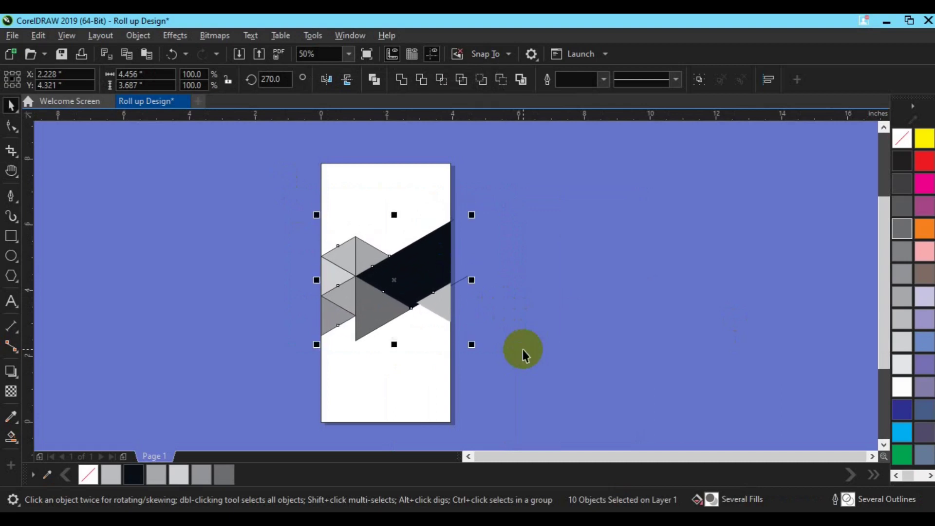
key(Down)
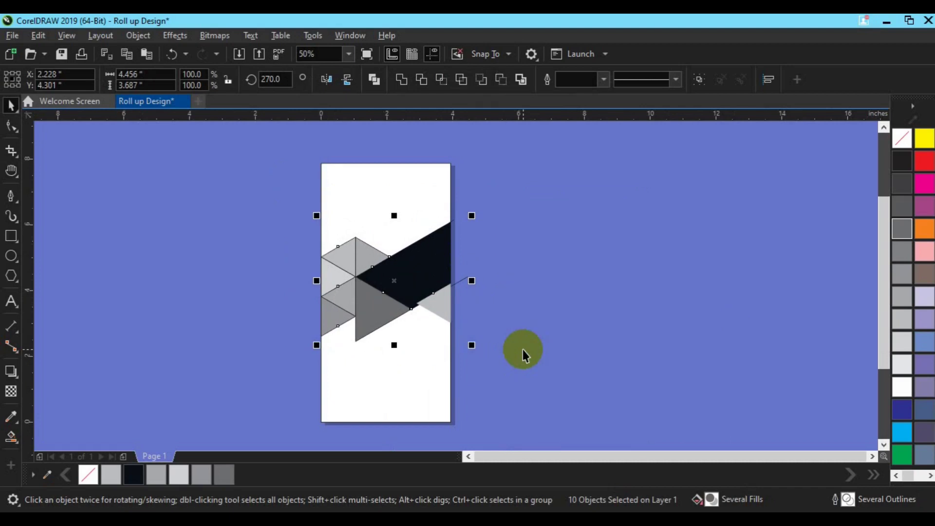
key(Down)
key(Down)
key(Down)
key(Down)
key(Down)
key(Down)
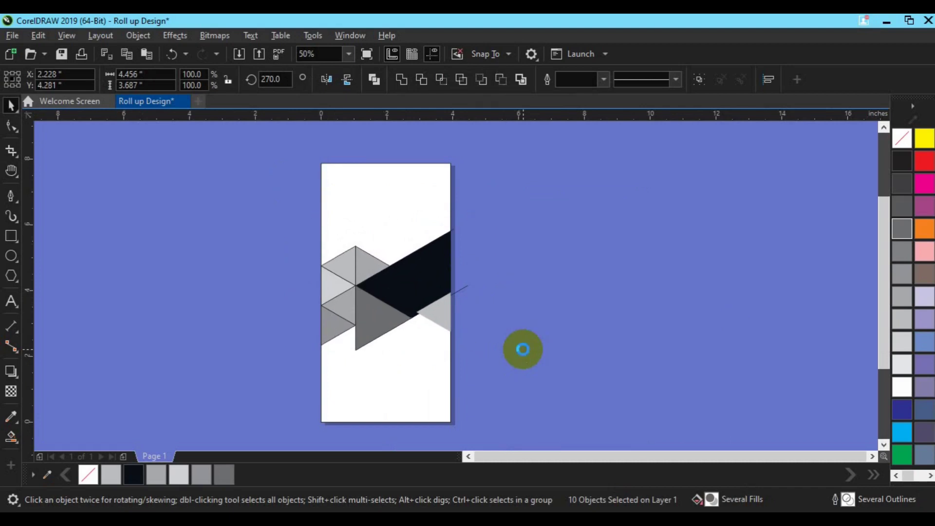
key(Down)
key(Down)
key(Down)
key(Down)
key(Down)
key(Down)
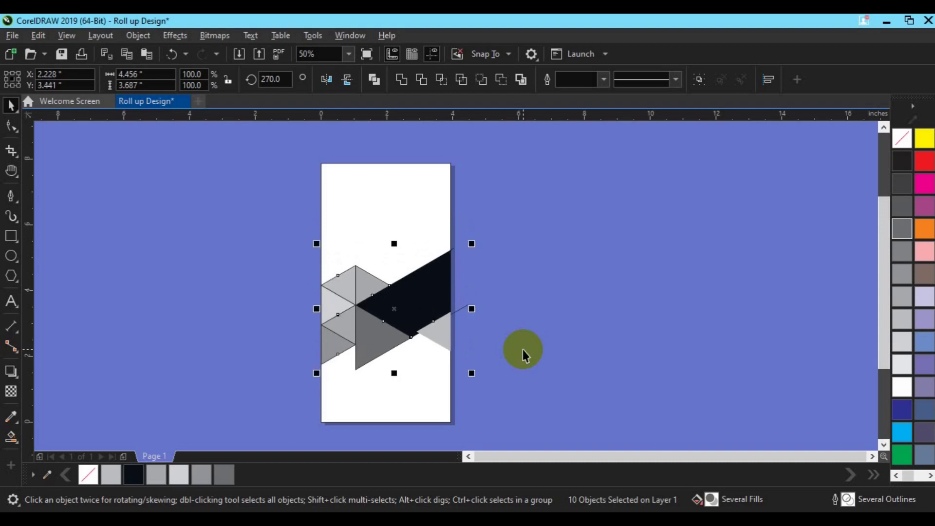
key(Up)
key(Up)
click(236, 265)
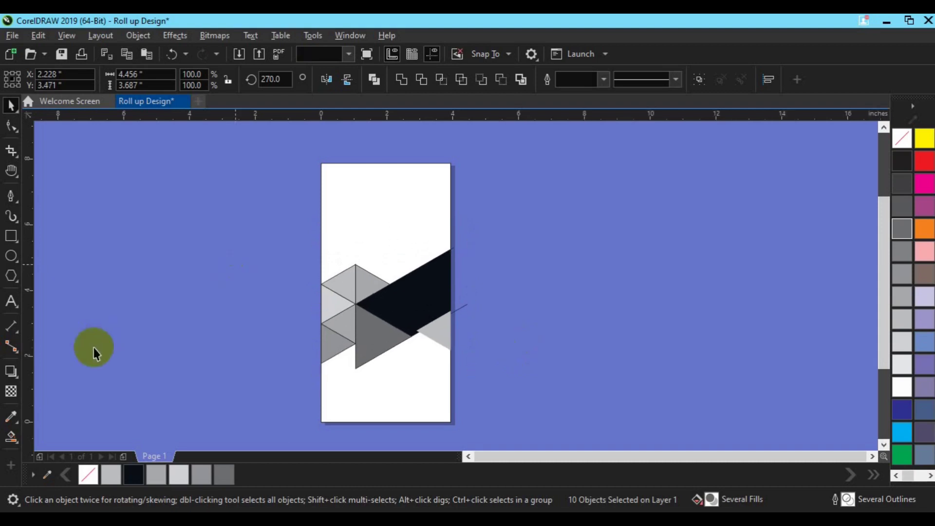
Try to smart-fill the white area above the triangles and black band.
click(12, 439)
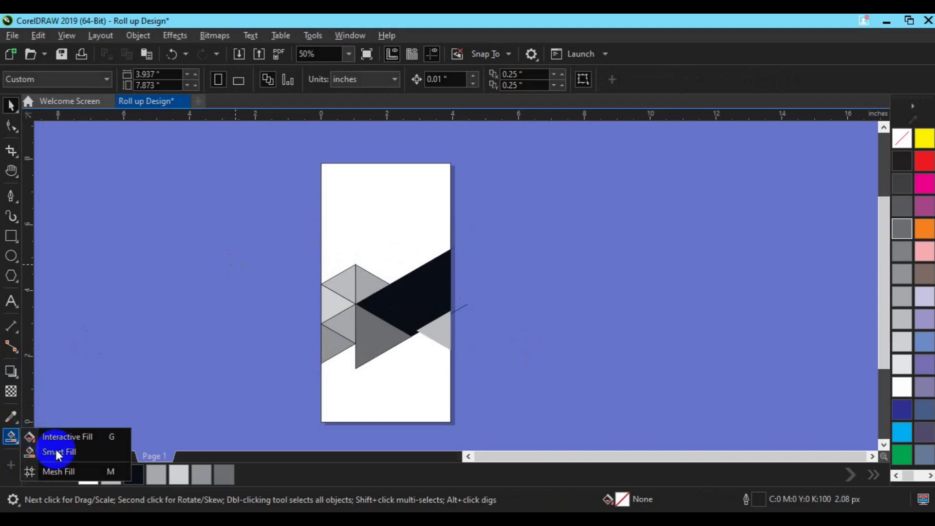
click(58, 454)
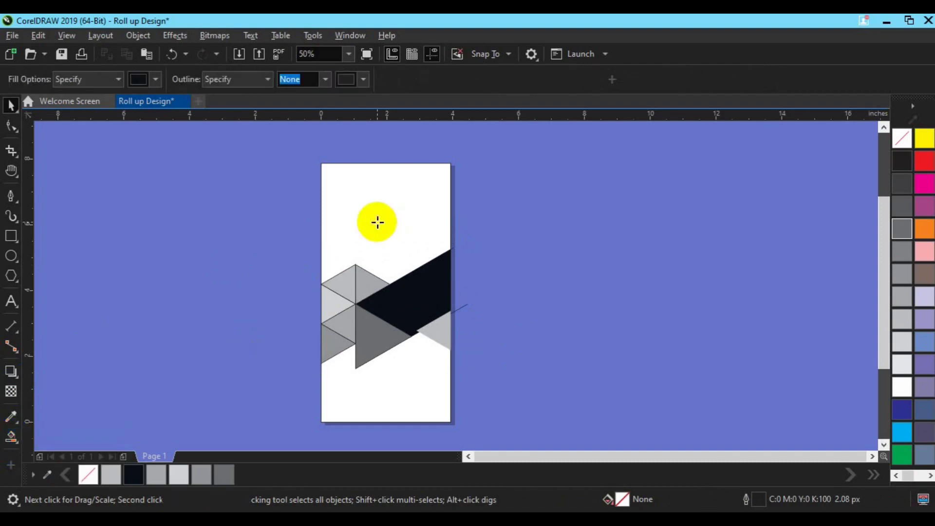
click(378, 222)
key(ctrl+z)
key(space)
Draw a thin two-segment pen line from beyond the page's left edge through the black band's left tip to beyond the right edge.
click(11, 198)
click(355, 304)
drag(468, 289, 483, 224)
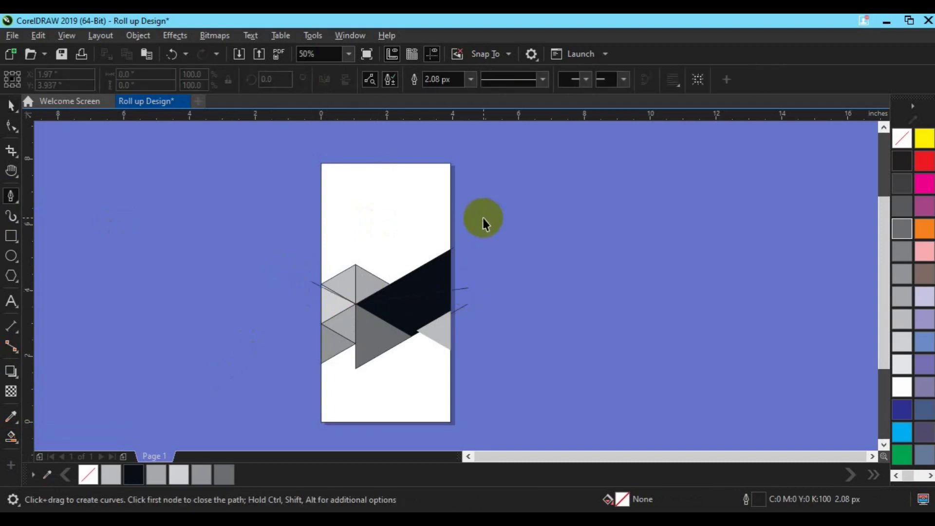
key(space)
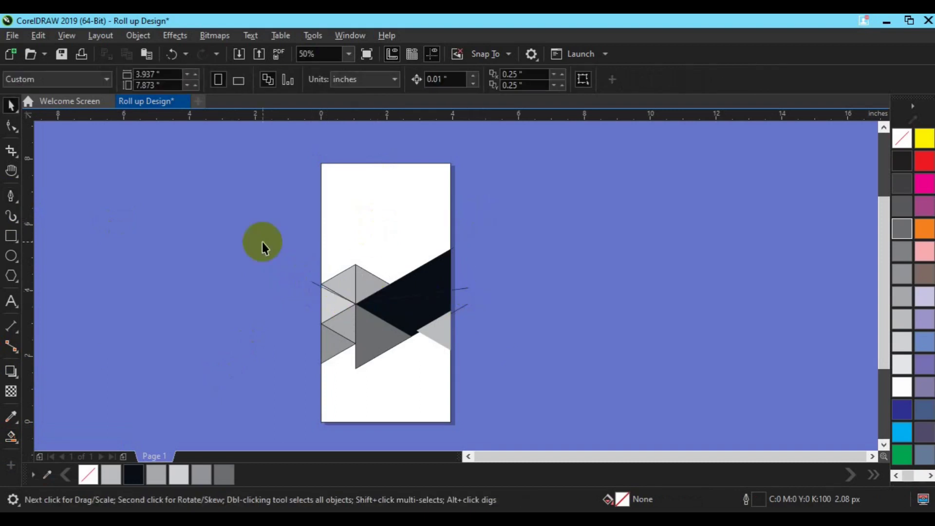
Smart-fill the areas above and below the band with near-black, and recolour the lower area lilac (C40 M40 Y0 K0).
click(11, 439)
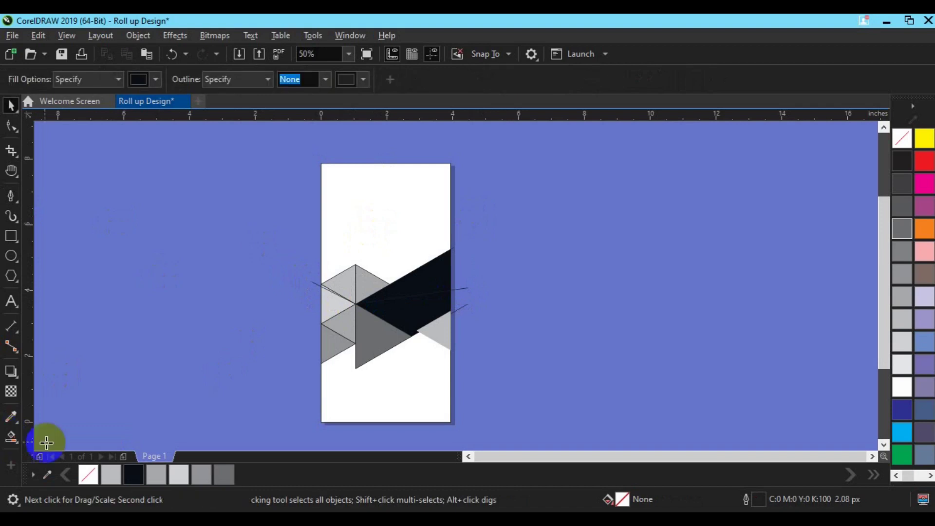
click(13, 446)
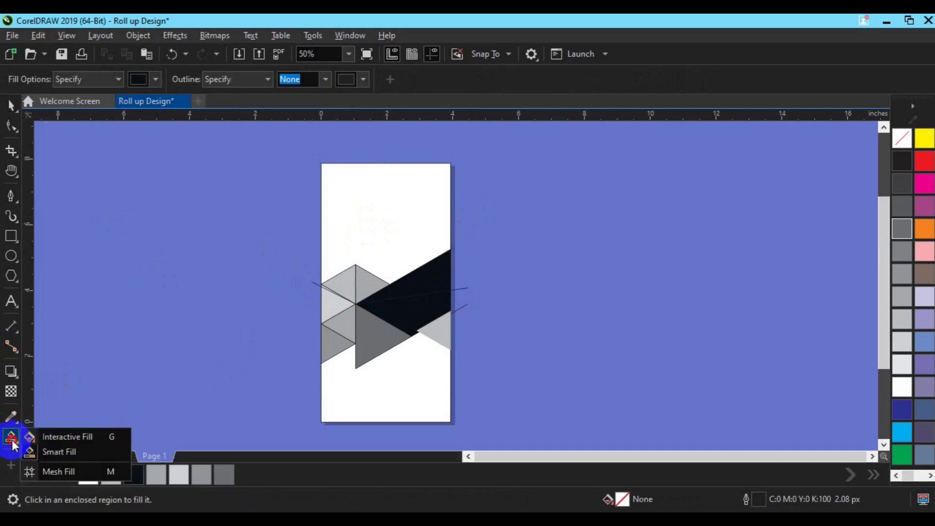
click(373, 246)
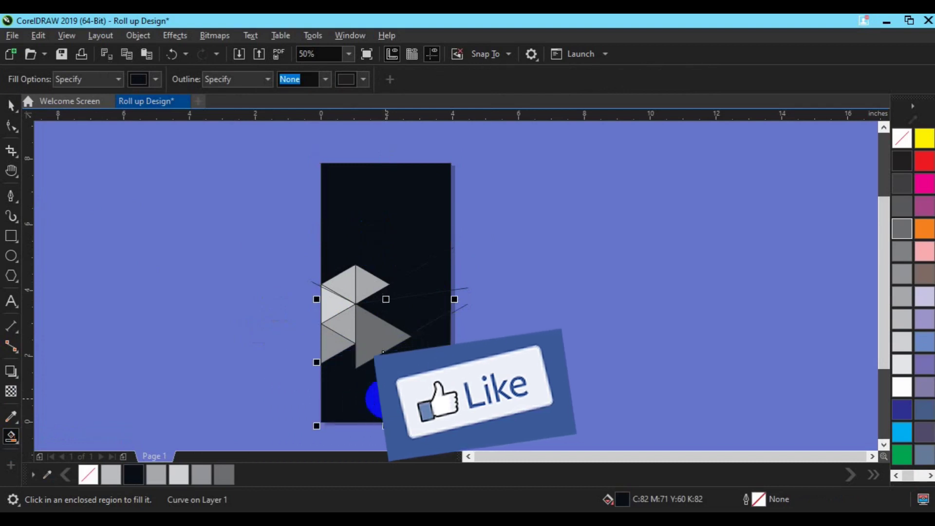
key(space)
click(927, 320)
click(457, 306)
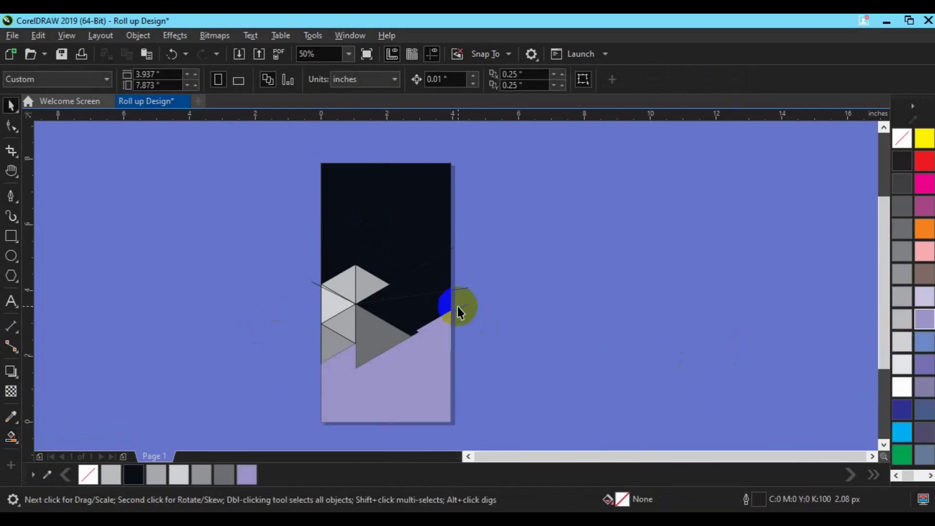
Delete the two construction lines that stick out past the page's right edge.
click(459, 308)
key(Delete)
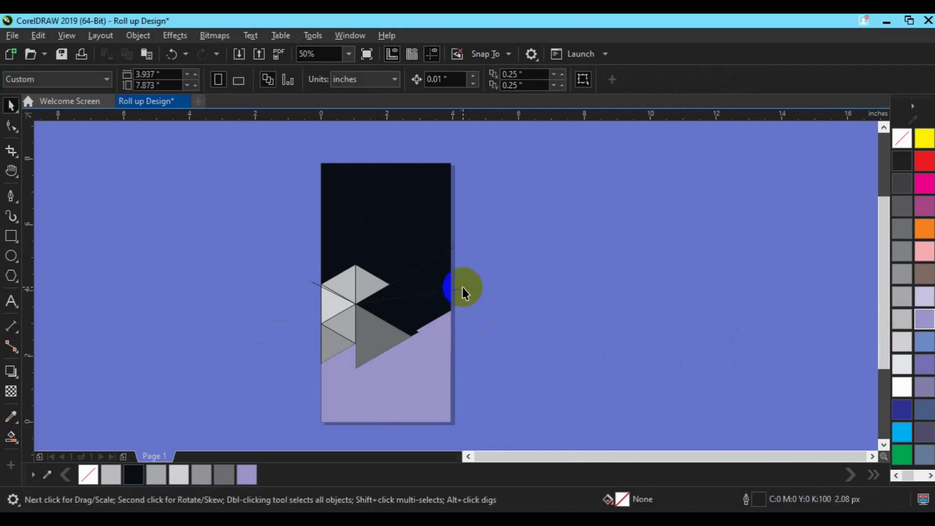
click(463, 292)
click(475, 292)
Recolour the upper area light pink and delete the leftover line along the black band's upper edge.
click(424, 223)
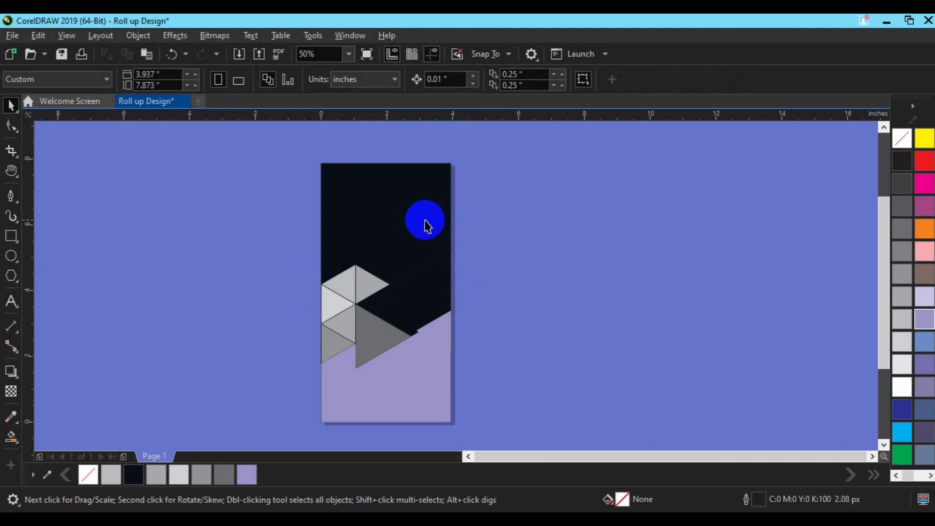
click(926, 252)
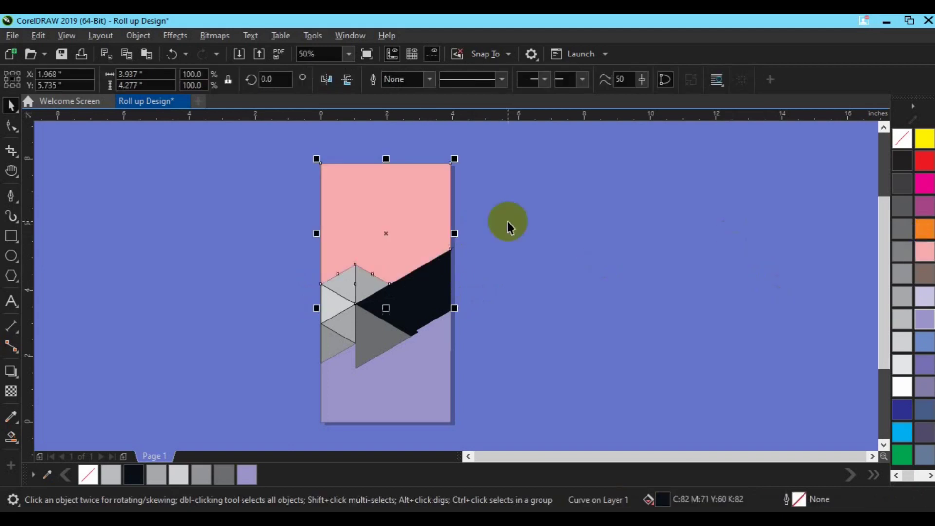
click(465, 251)
click(454, 252)
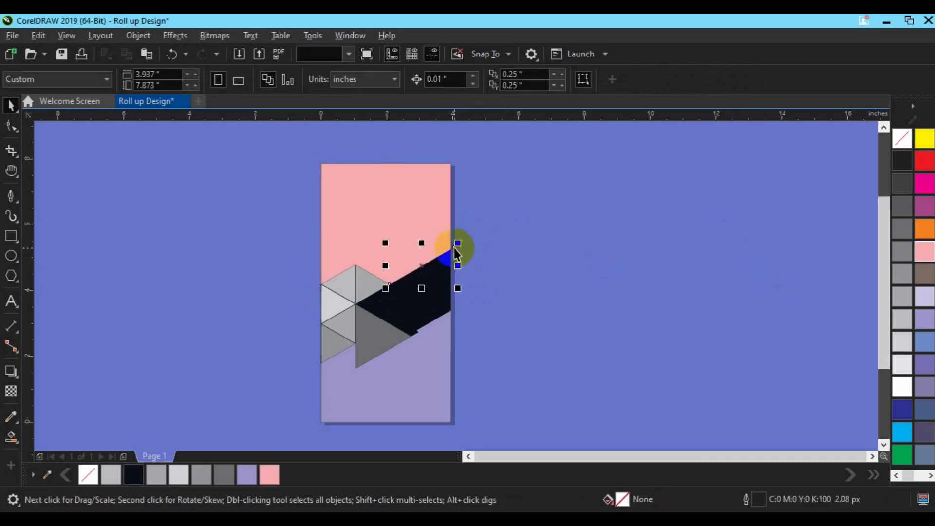
click(291, 266)
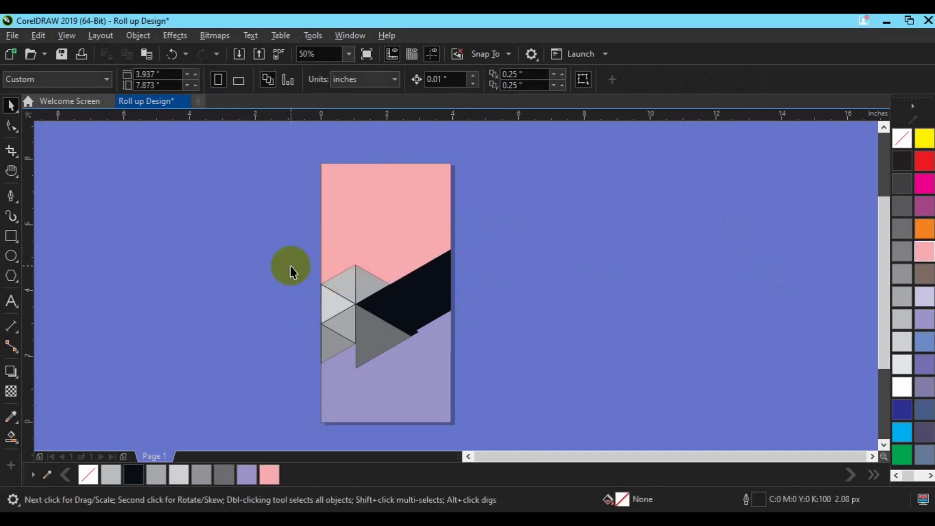
Undo the pink and lilac recolouring, the line deletions and the smart fills of the upper and lower areas.
click(436, 357)
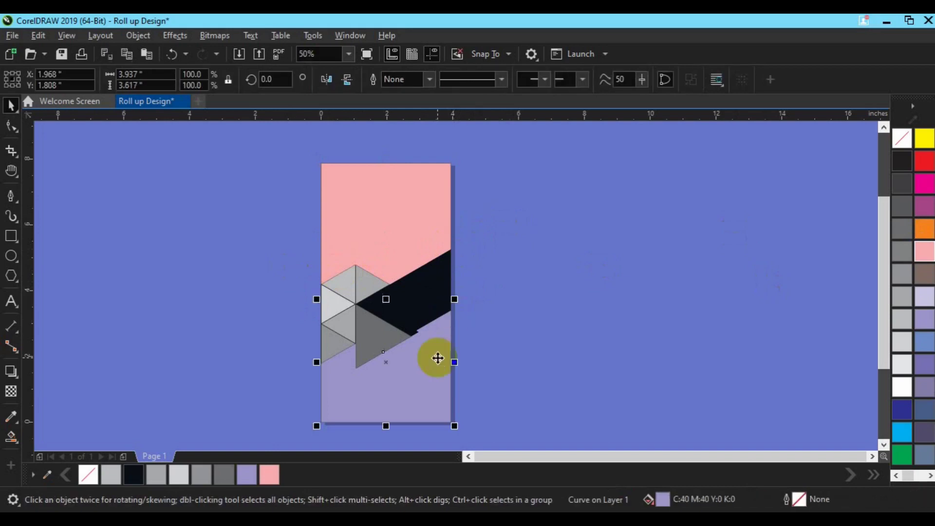
click(472, 327)
click(408, 332)
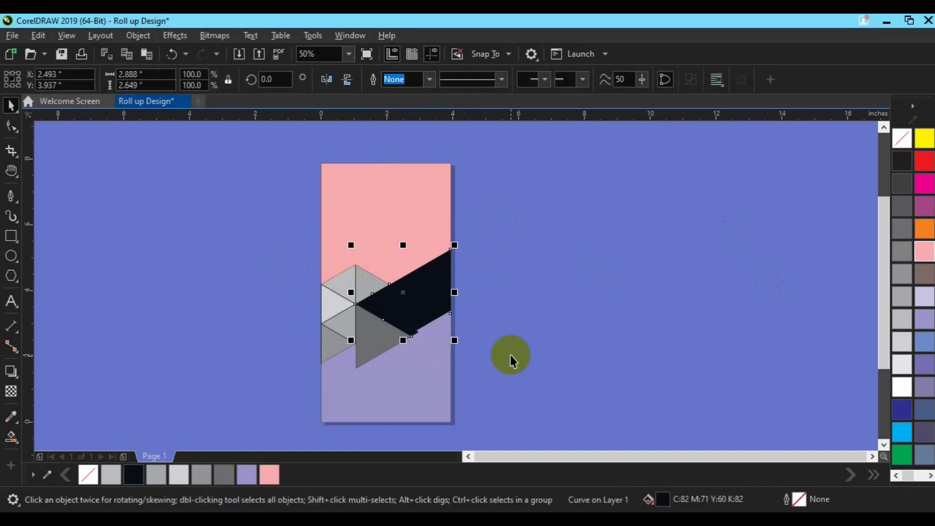
key(ctrl+z)
key(ctrl+z)
key(ctrl+z)
key(ctrl+z)
key(ctrl+z)
key(ctrl+z)
key(ctrl+z)
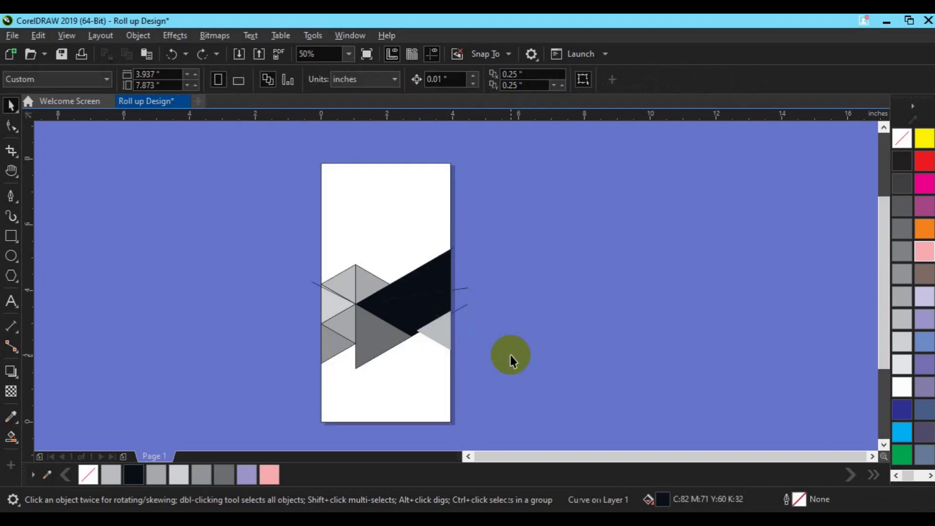
Smart-fill the page area below the triangles and black band with near-black (C82 M71 Y60 K82) and no outline.
click(442, 333)
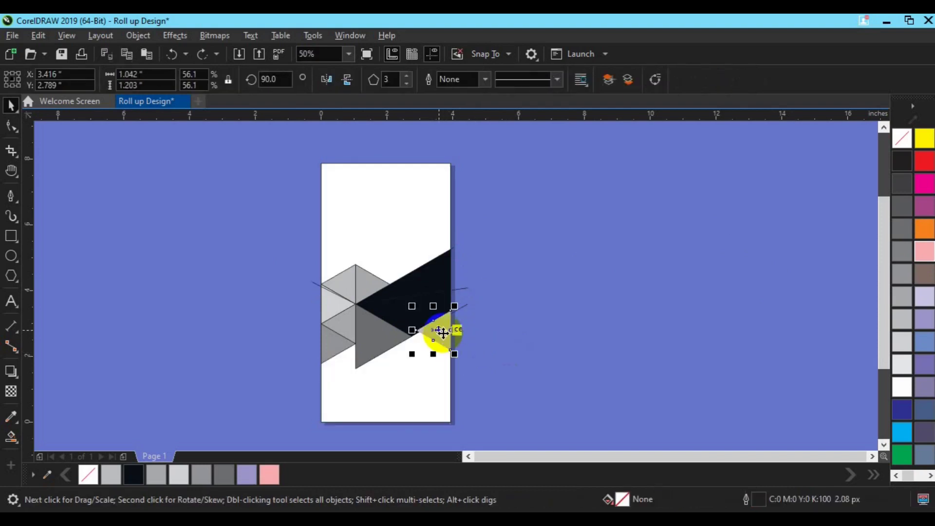
click(220, 373)
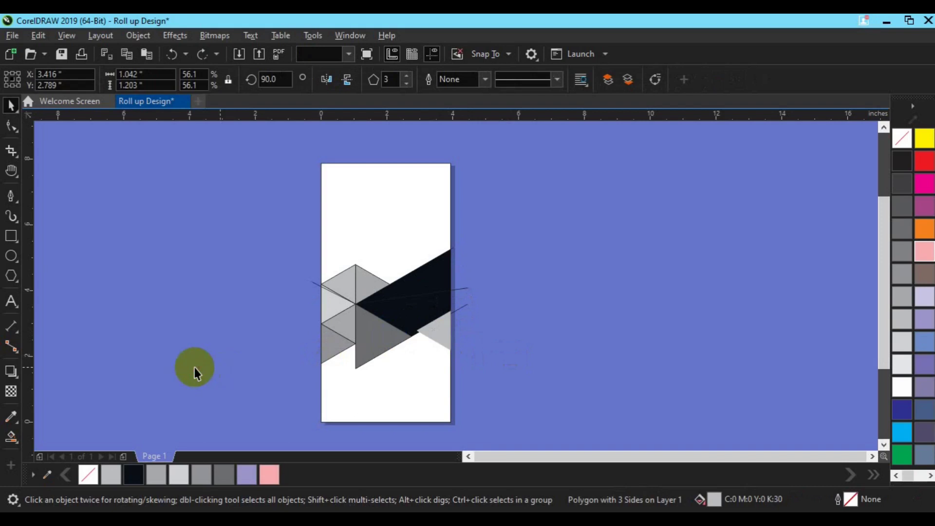
click(7, 438)
click(44, 452)
click(369, 390)
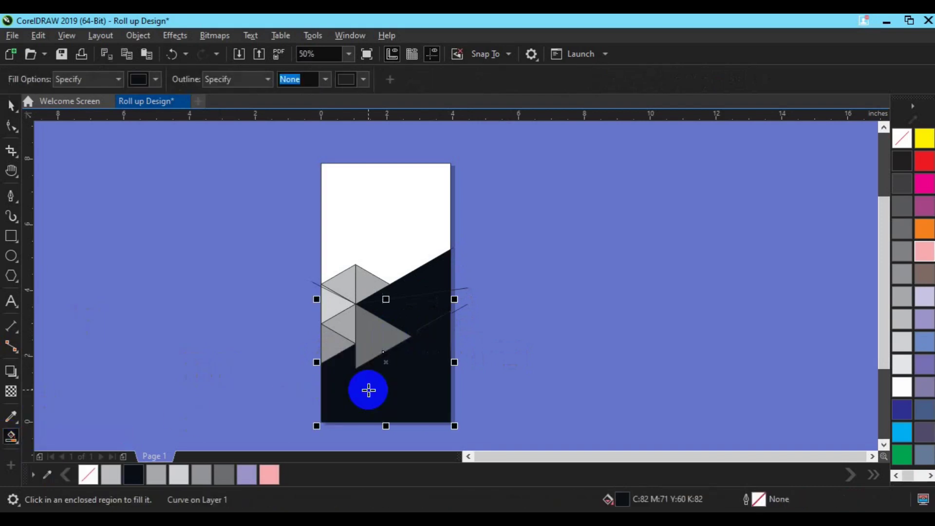
Undo the last smart fill and move the small light grey triangle from the page's right edge onto the empty area beside the page.
key(ctrl+z)
key(space)
click(447, 331)
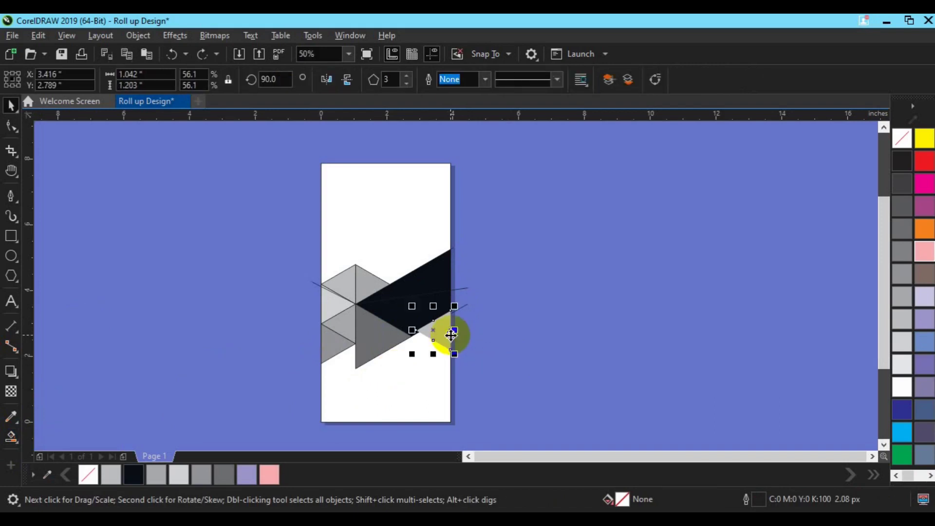
drag(453, 331, 533, 323)
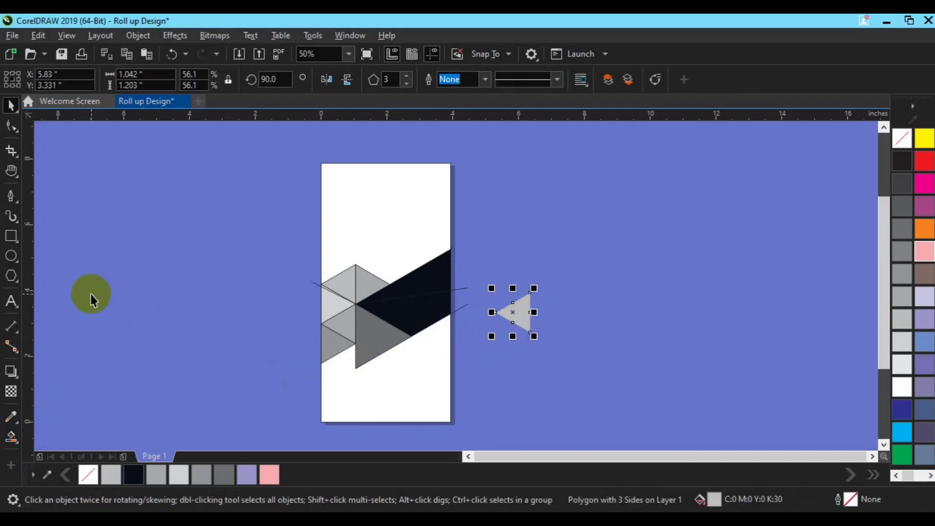
Smart-fill the page area below the triangles and black band with near-black (C82 M71 Y60 K82) and no outline.
click(12, 439)
click(13, 440)
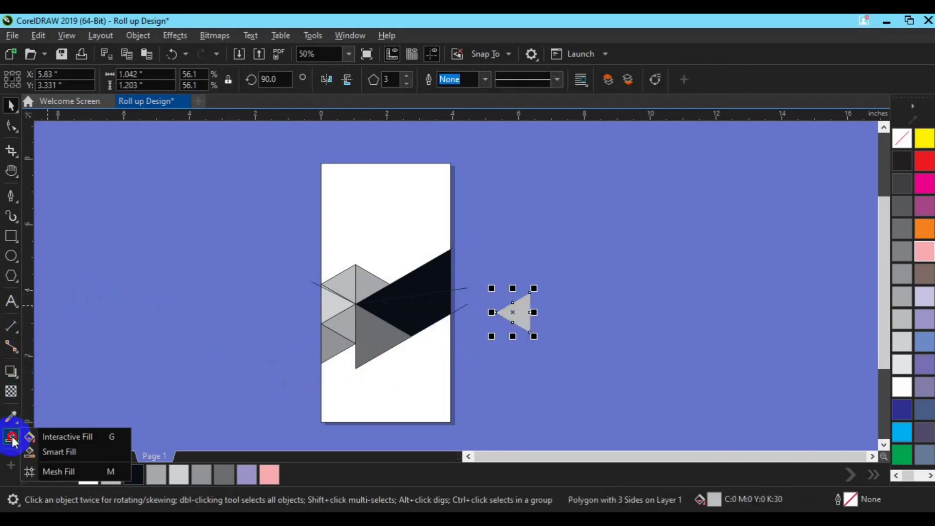
click(57, 453)
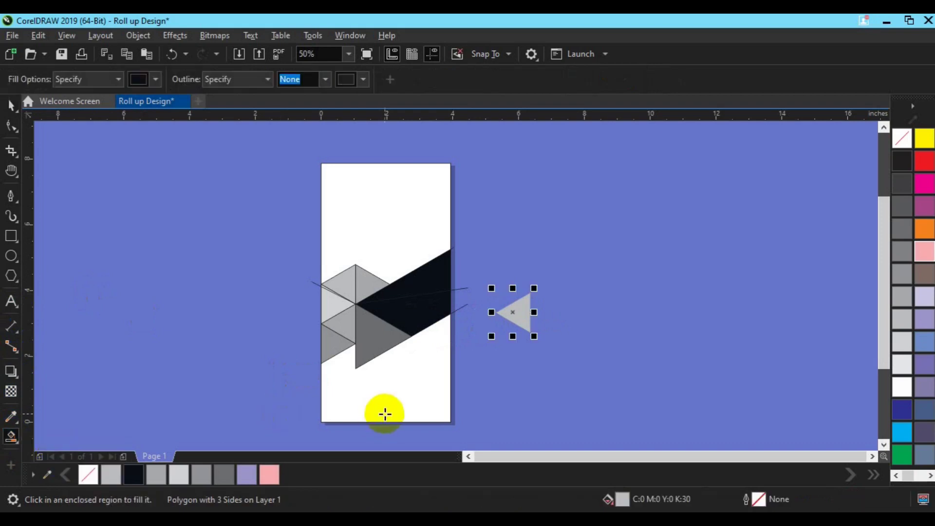
click(387, 409)
Move the light grey triangle back onto the page's right edge below the black band and bring it to the front of the page.
key(space)
click(521, 312)
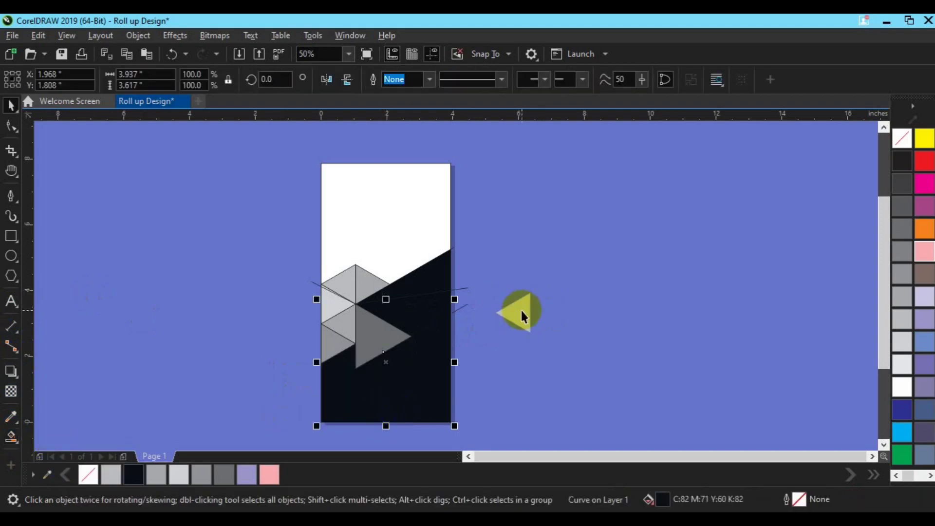
drag(522, 311, 451, 328)
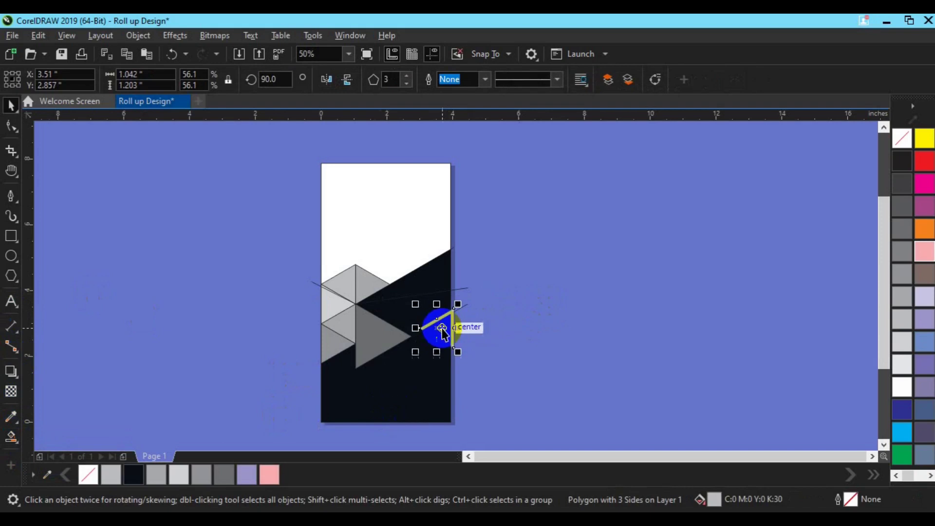
right_click(455, 333)
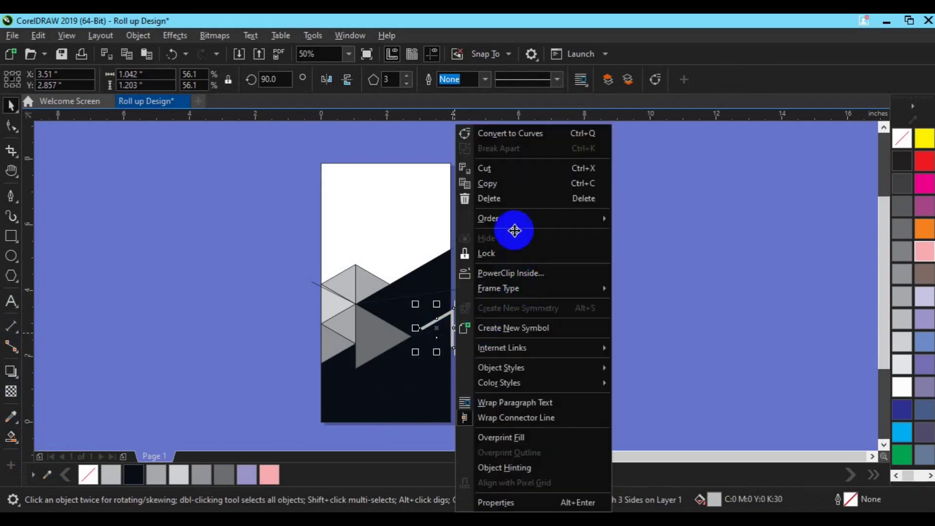
mouse_move(512, 223)
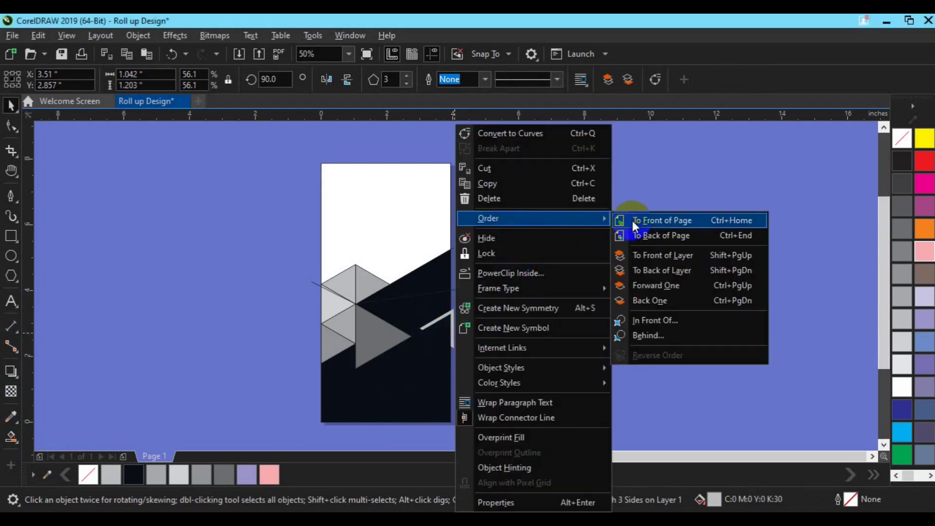
click(635, 224)
Smart-fill the page area above the triangles and black band, and recolour it light pink.
click(385, 229)
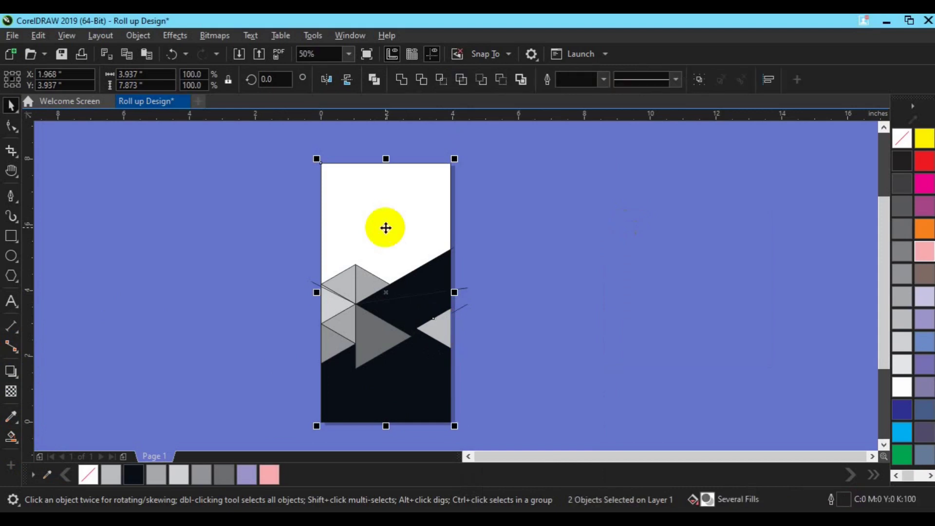
click(455, 314)
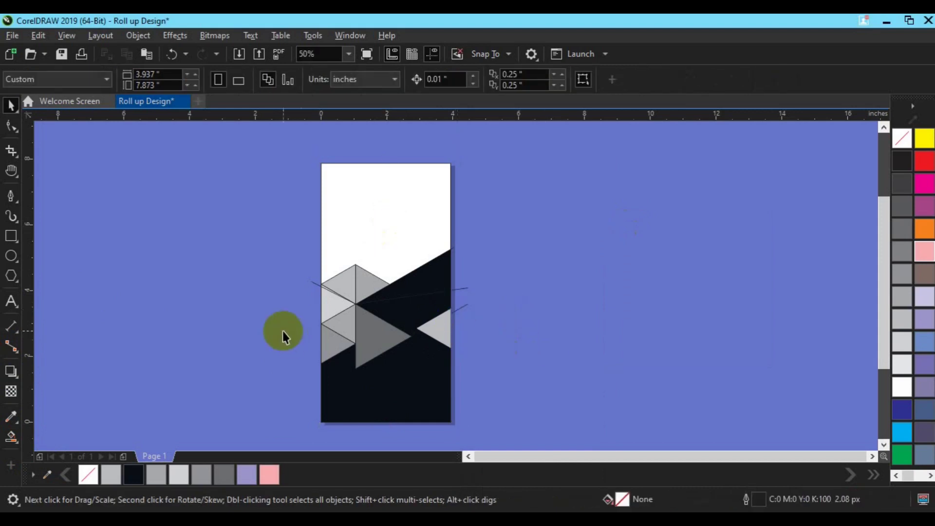
click(12, 437)
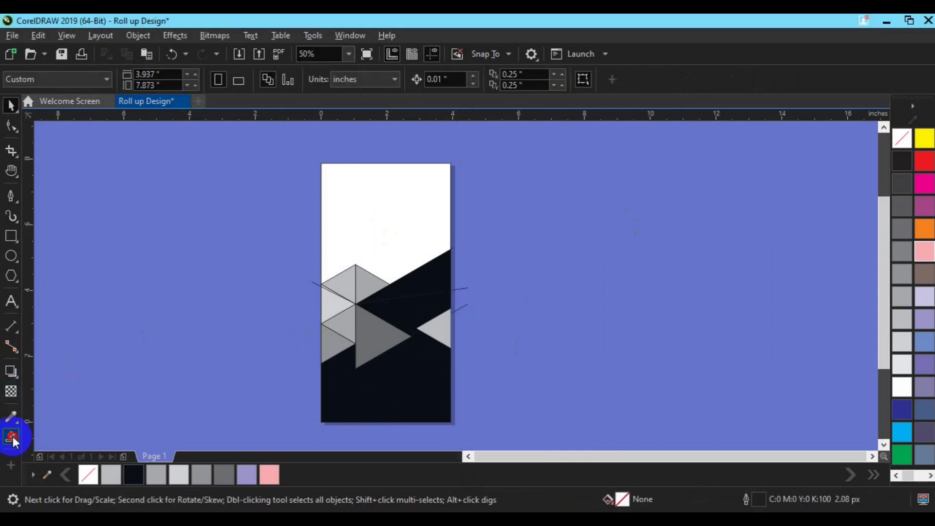
click(56, 452)
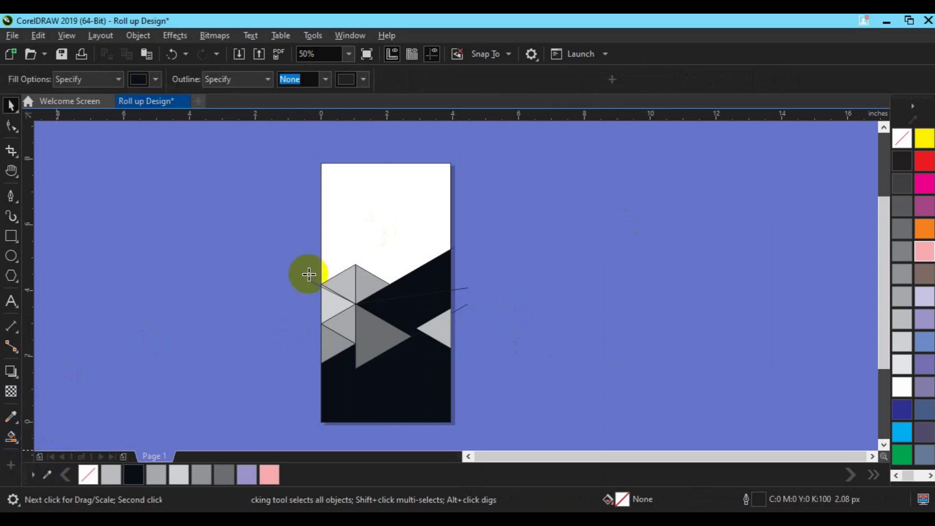
click(383, 213)
key(space)
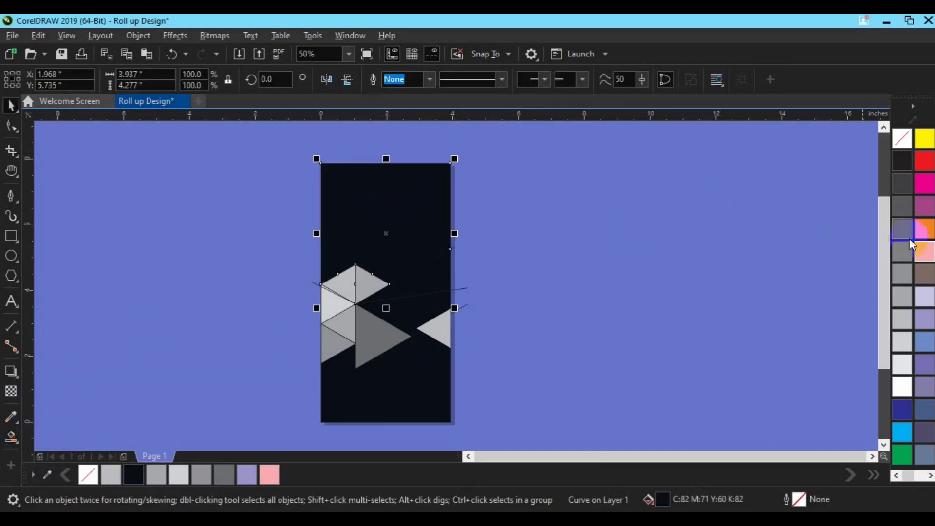
click(917, 249)
Recolour the filled area below the triangles and black band white.
click(383, 388)
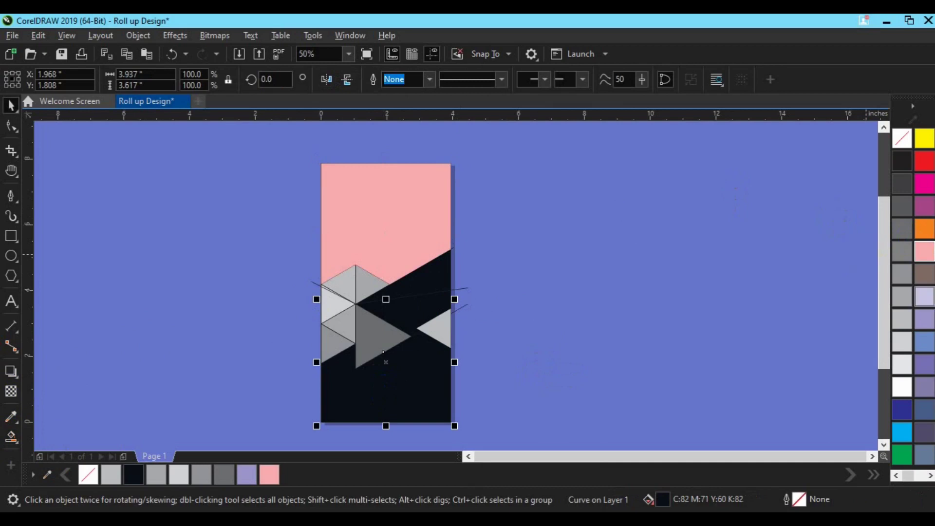
click(902, 365)
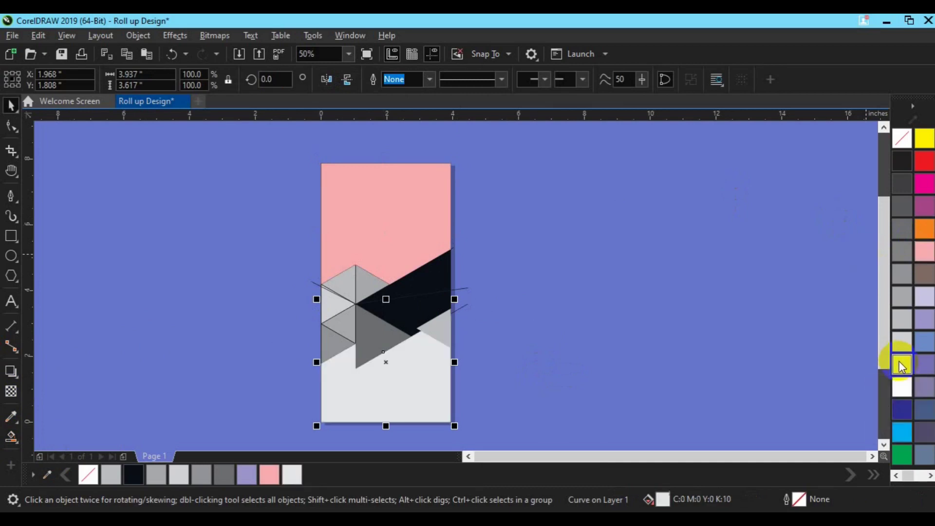
click(904, 387)
Delete the construction lines that stick out past the page's edges.
click(458, 306)
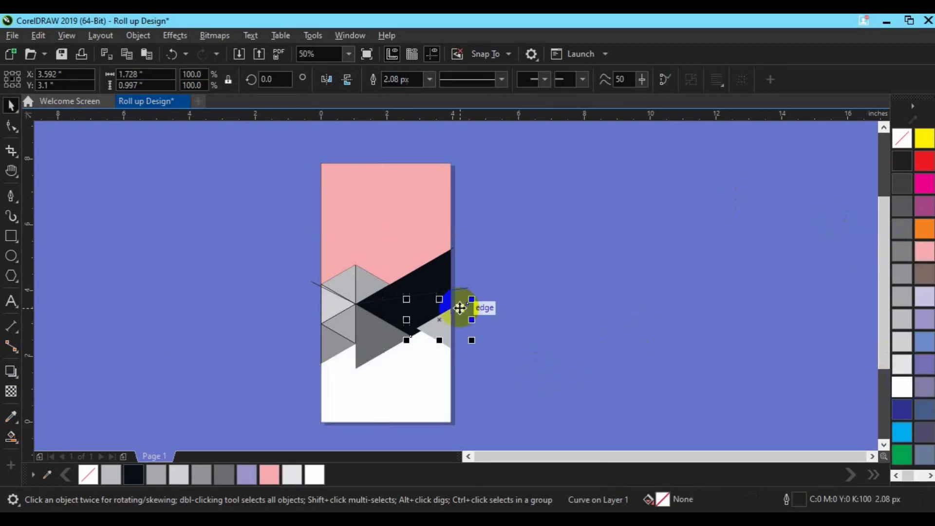
click(463, 291)
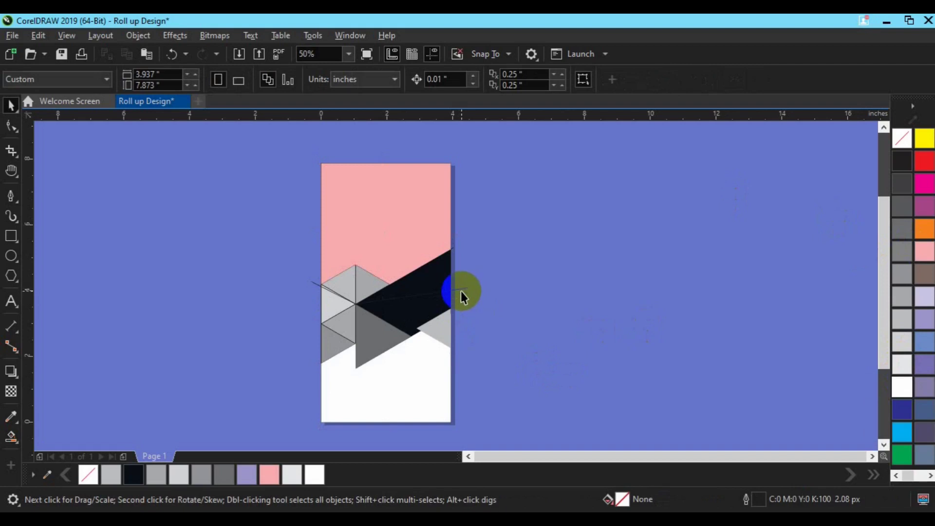
click(461, 289)
key(Delete)
Remove the outlines from the triangles and the black band.
drag(258, 174, 520, 408)
right_click(898, 140)
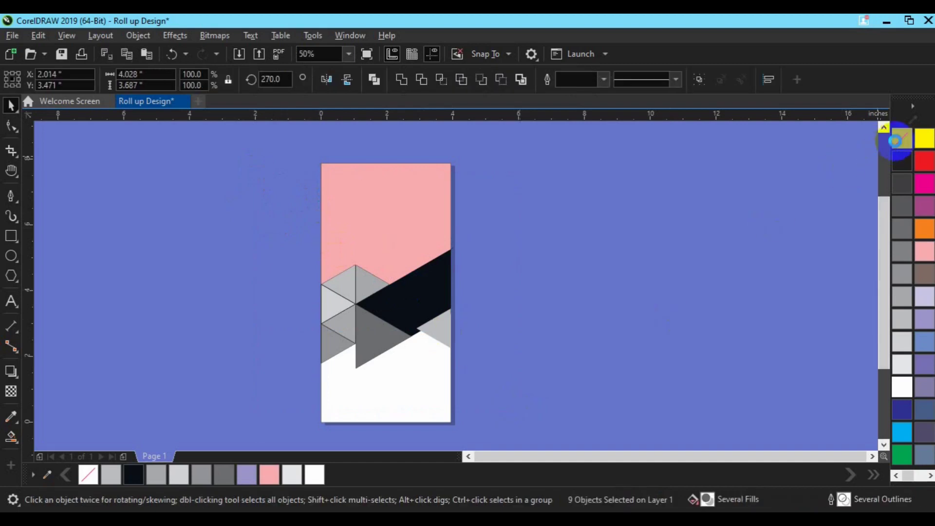
double_click(375, 350)
click(521, 292)
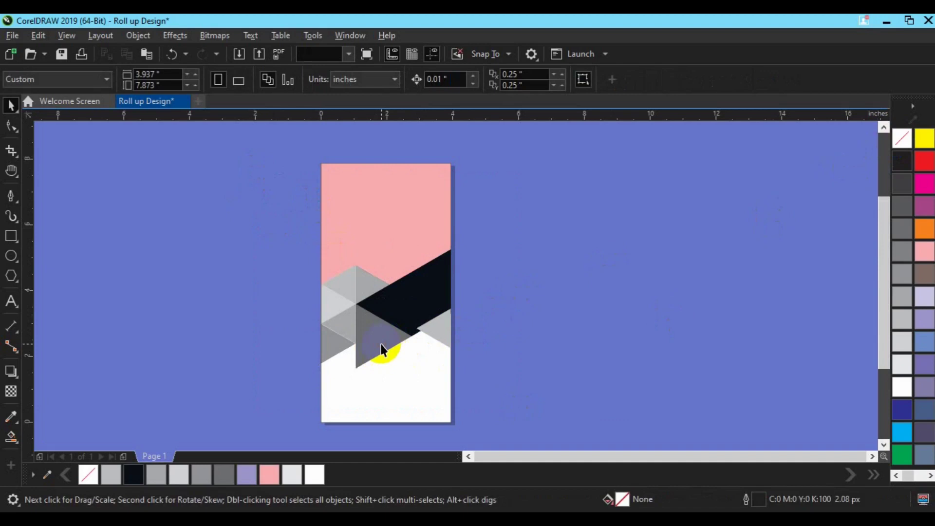
Apply an inside contour with one step to the large dark grey triangle beside the black band.
click(382, 347)
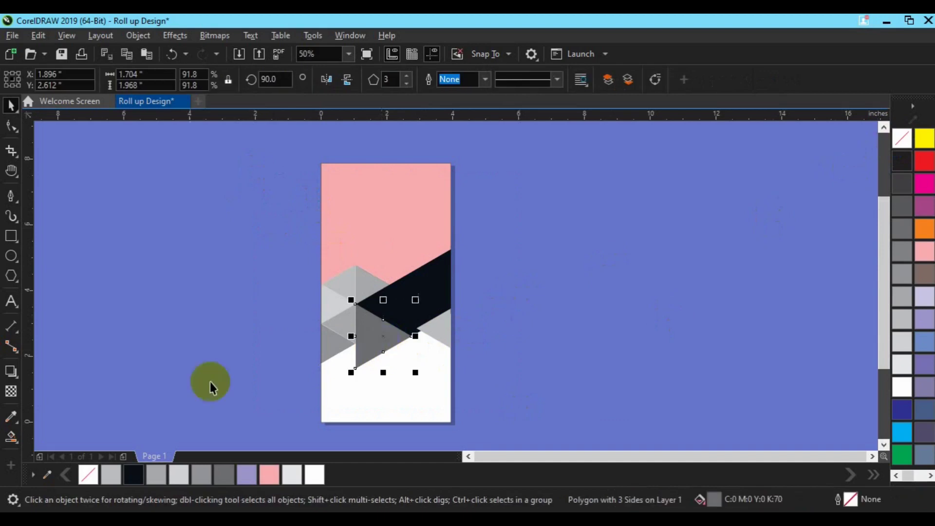
click(14, 377)
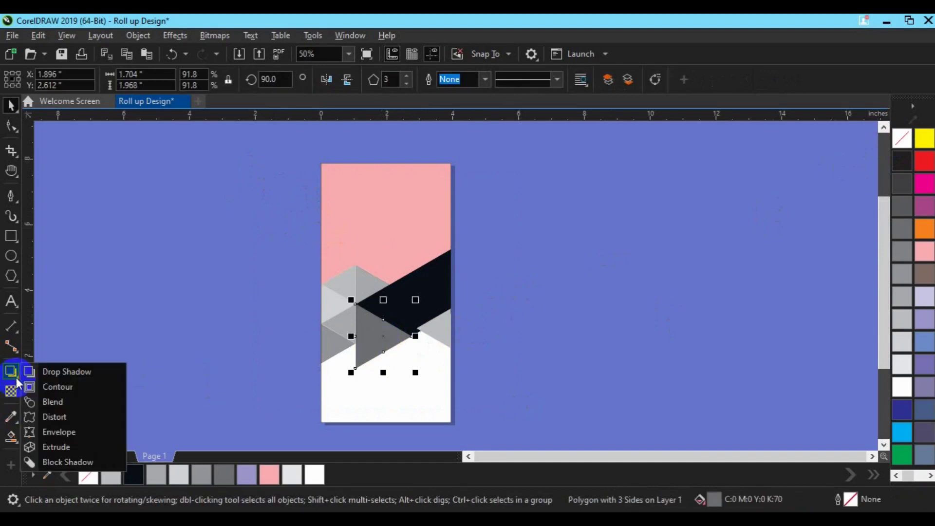
click(64, 388)
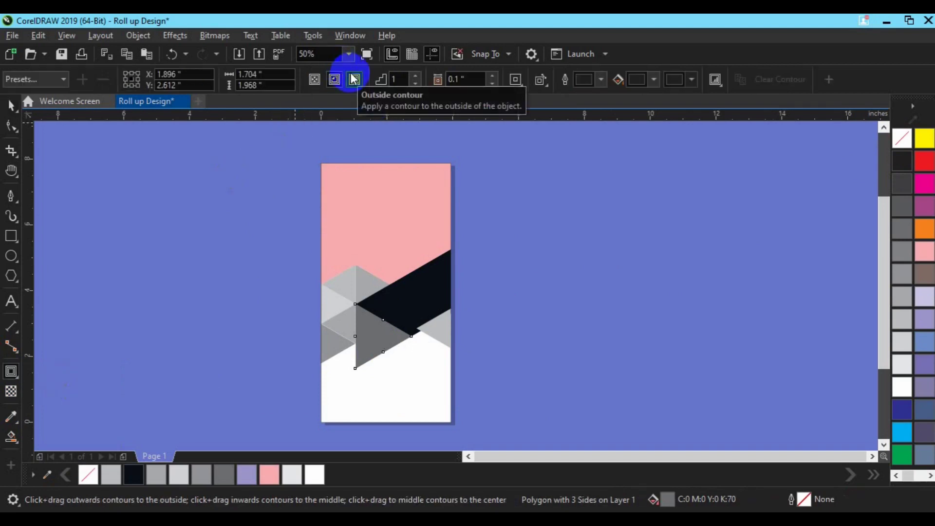
click(336, 81)
click(401, 81)
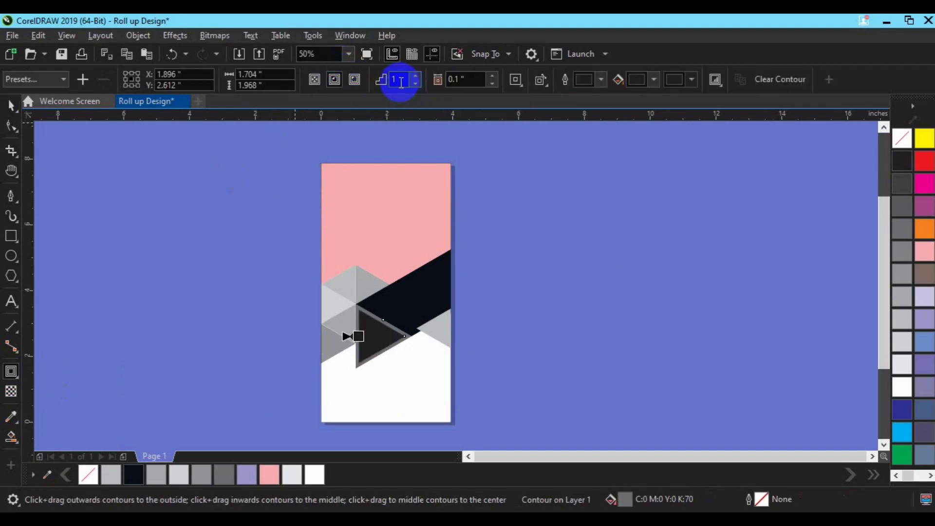
Try a contour offset of 0.2 inches on the dark grey triangle.
click(456, 80)
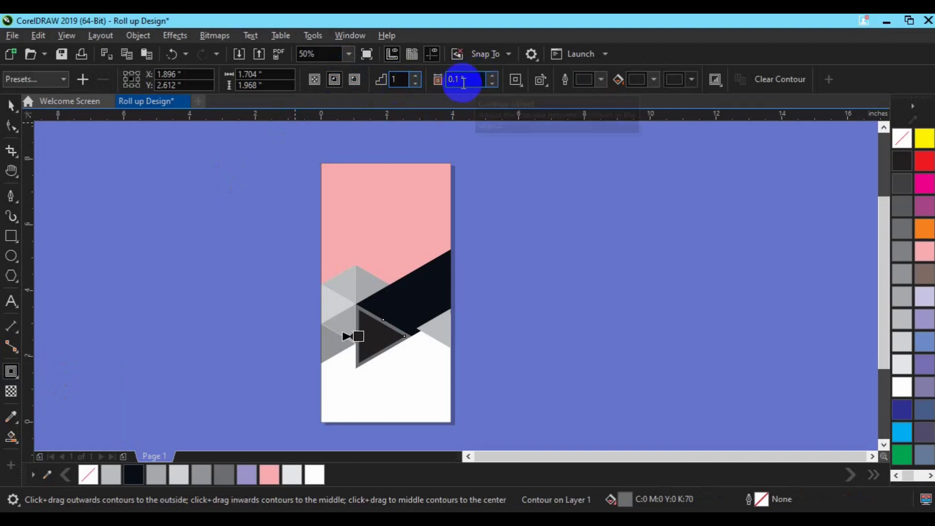
key(BackSpace)
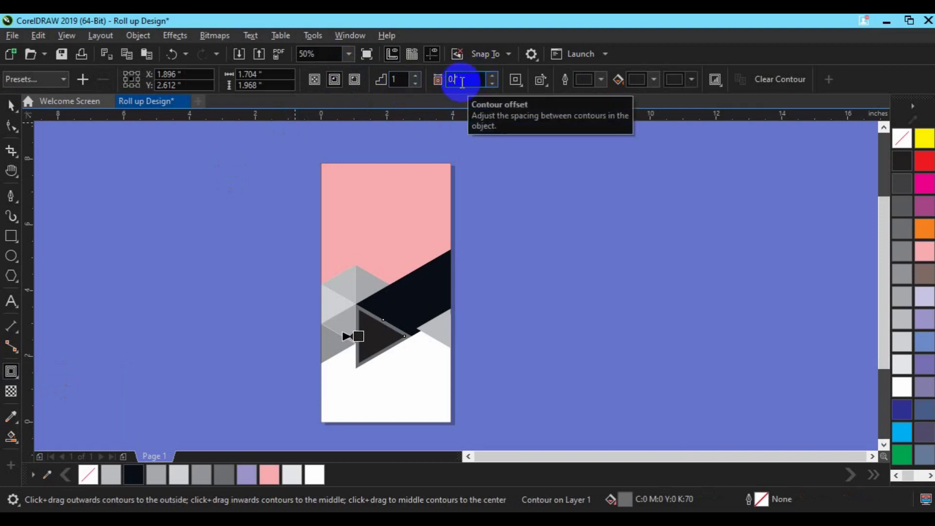
text(2)
key(Return)
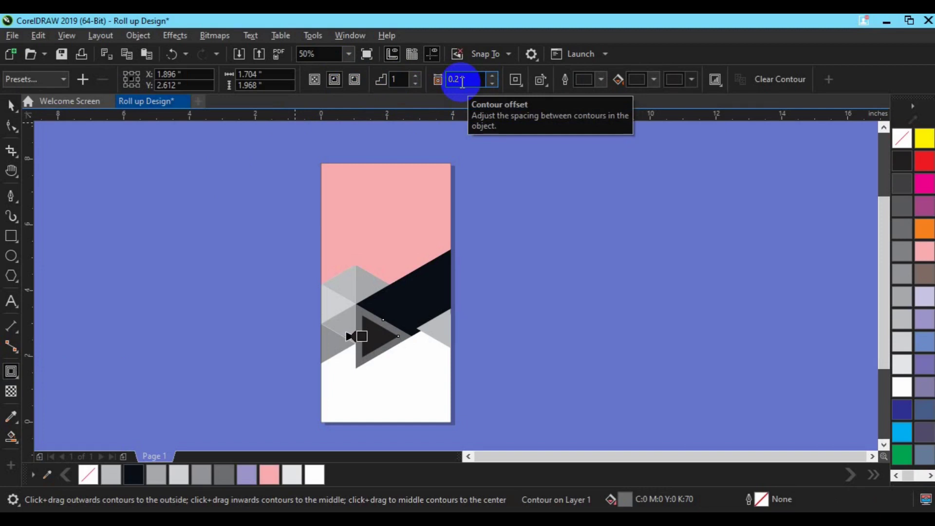
Set the dark grey triangle's contour offset to 0.3 inches.
click(462, 81)
key(BackSpace)
key(space)
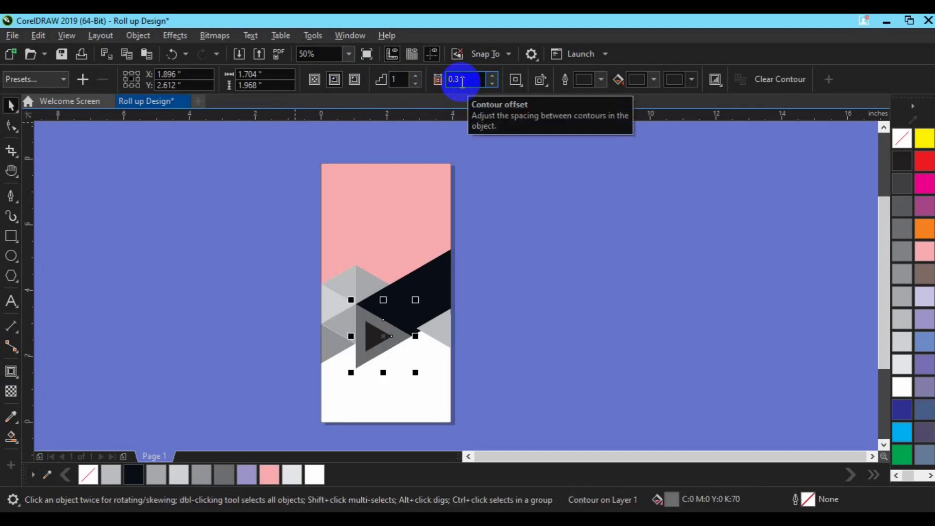
key(space)
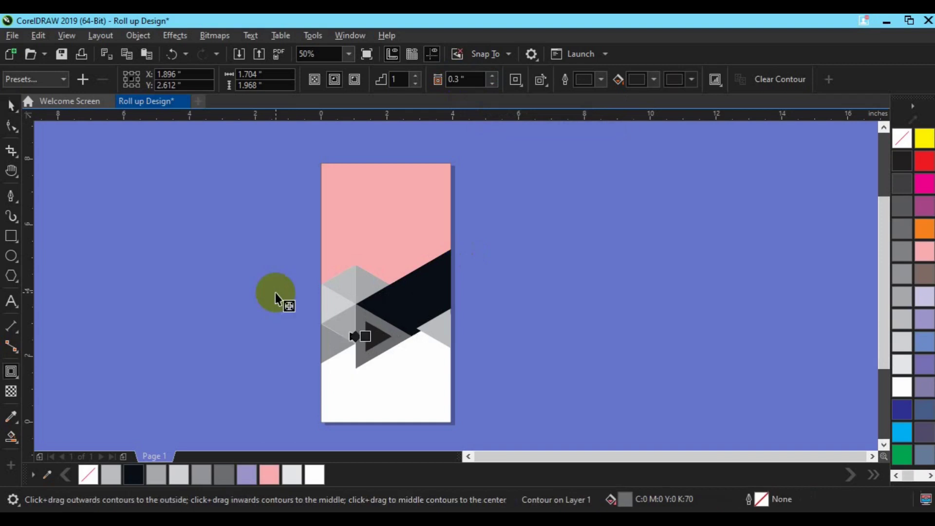
key(space)
click(247, 259)
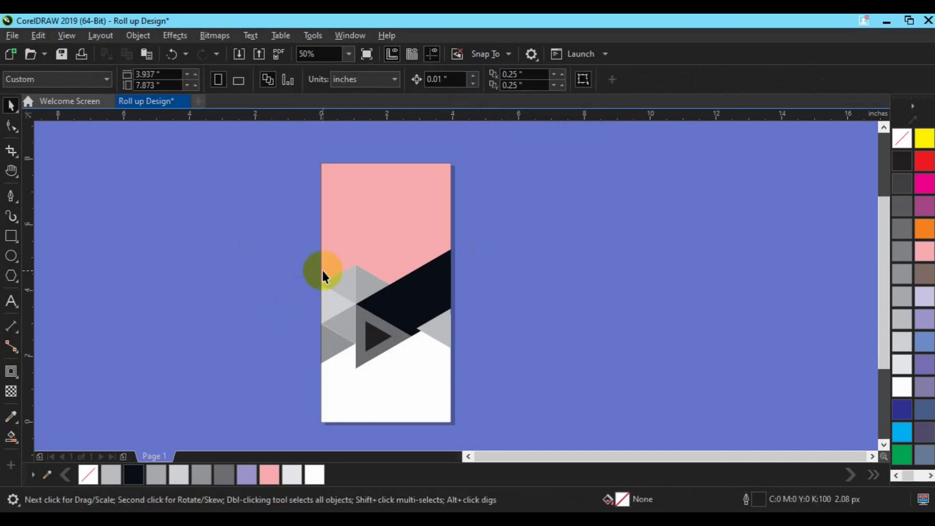
drag(291, 262, 518, 389)
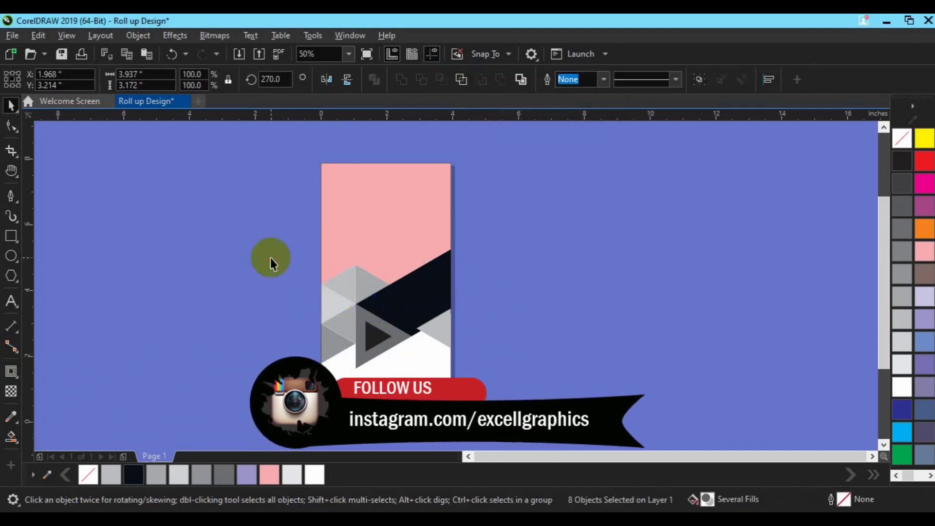
click(358, 358)
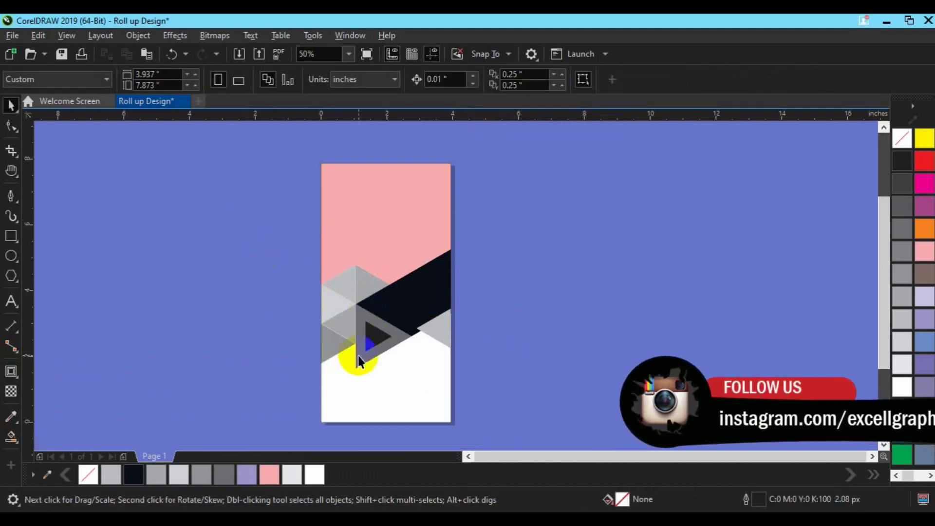
shift+click(349, 312)
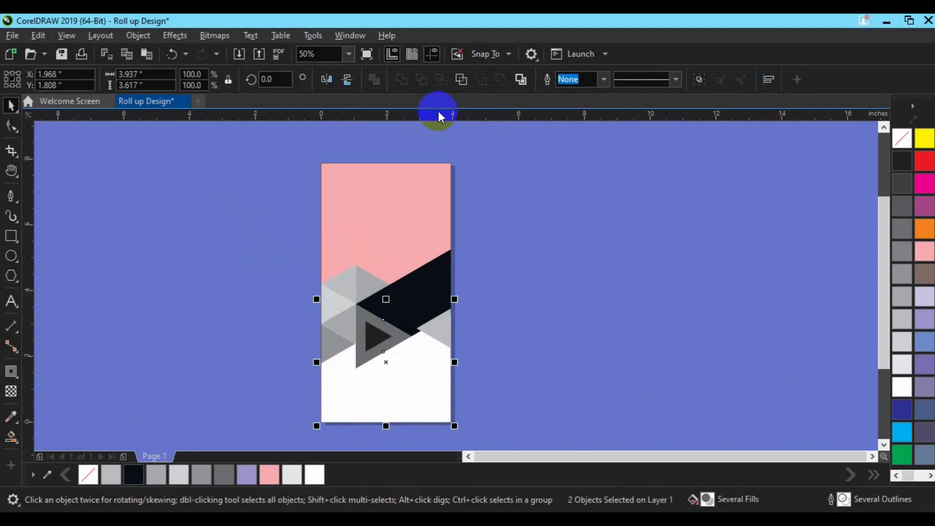
Break the dark grey triangle's contour apart into separate objects.
click(357, 320)
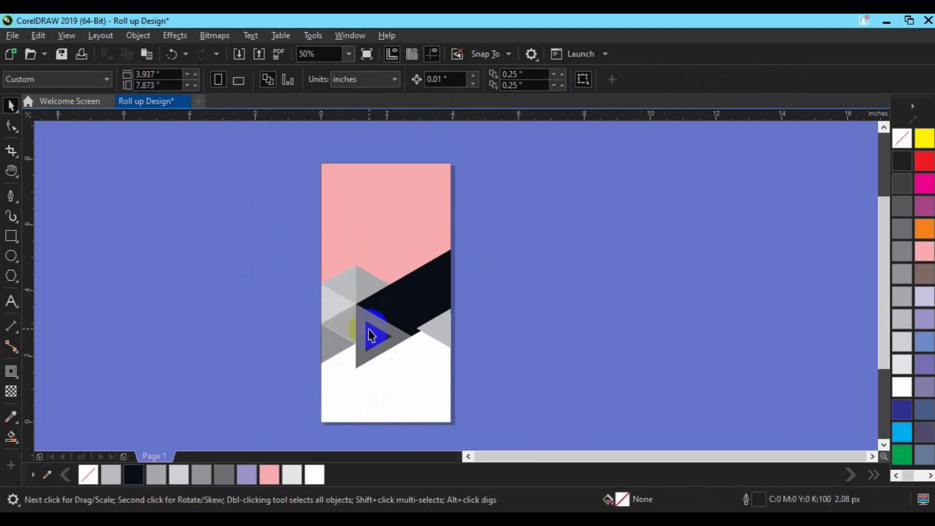
click(139, 35)
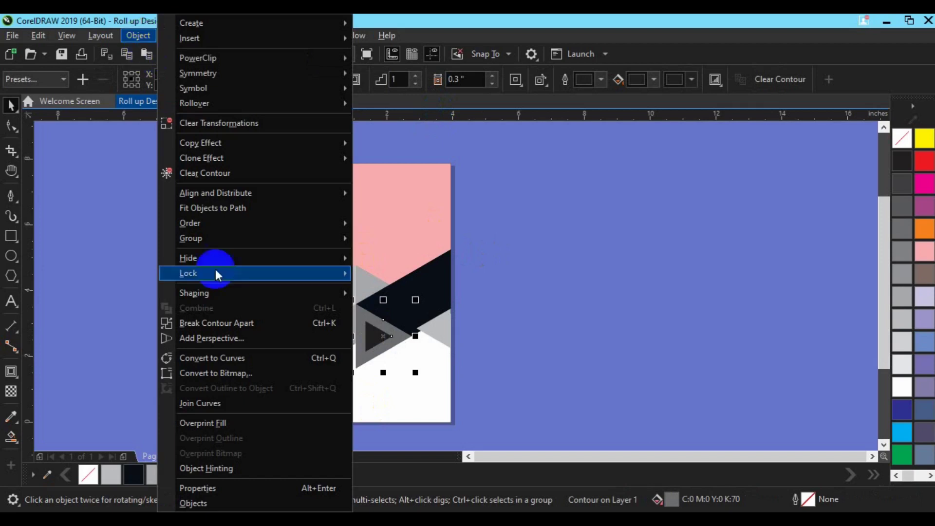
click(223, 323)
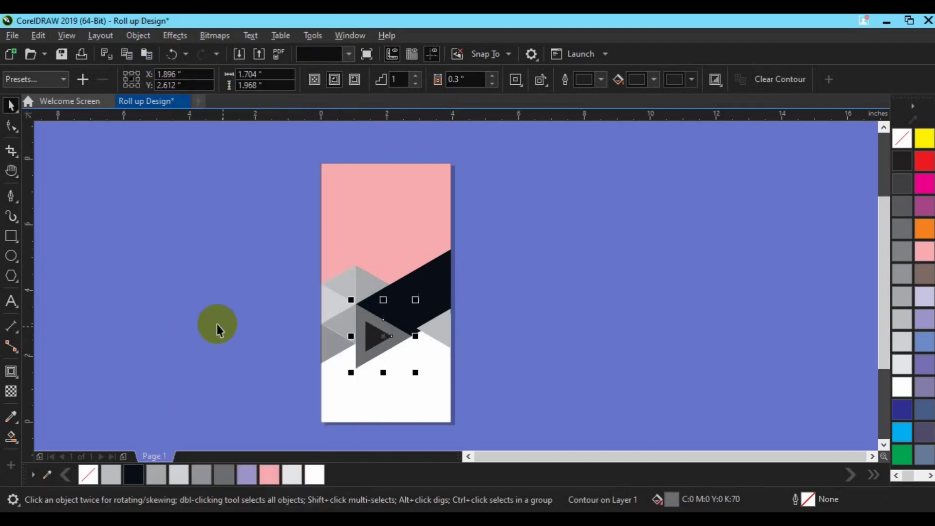
Try welding the large dark grey triangle to the white lower area, and undo it.
click(218, 324)
click(388, 396)
shift+click(388, 397)
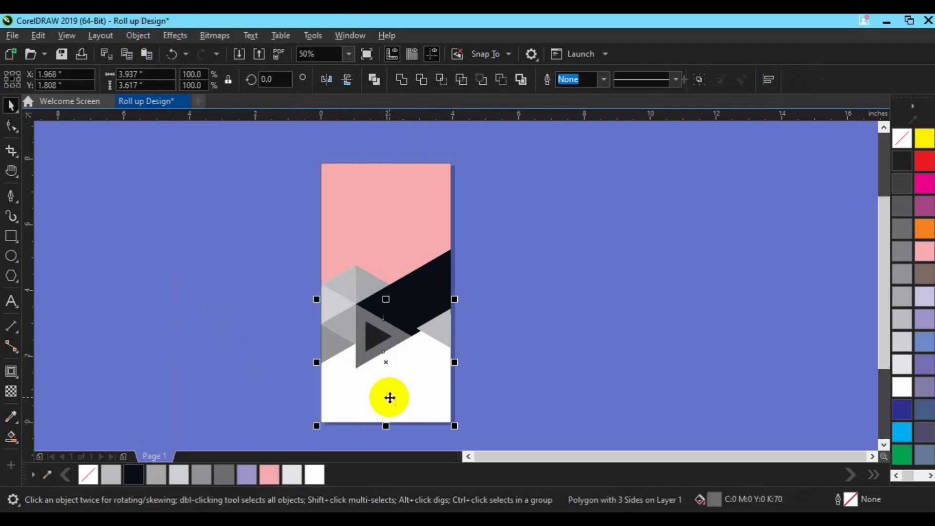
click(403, 79)
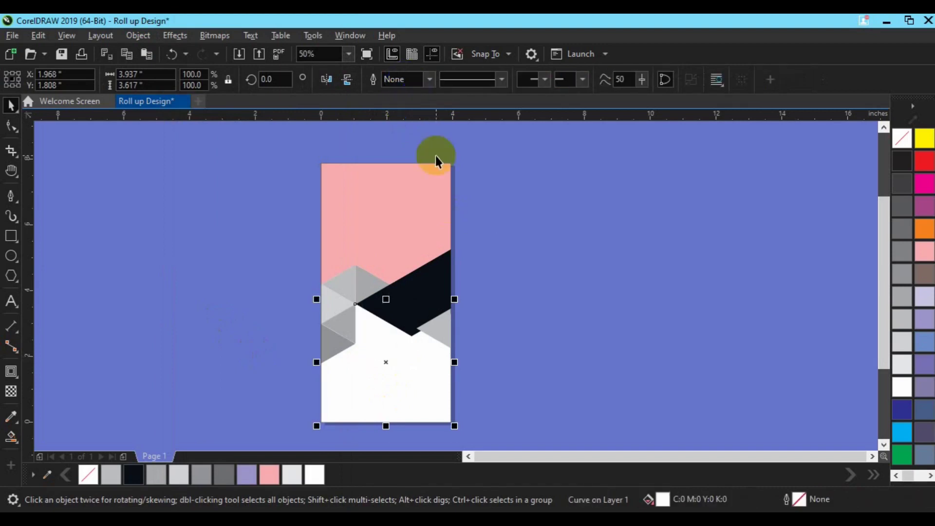
key(ctrl+z)
Undo an accidental move of the dark grey triangle and retry welding it to the white lower area.
click(383, 342)
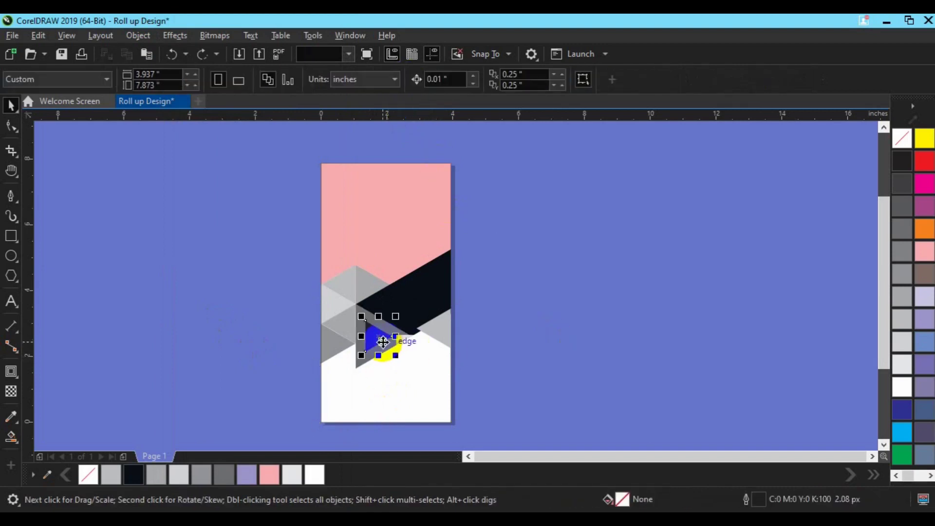
click(359, 366)
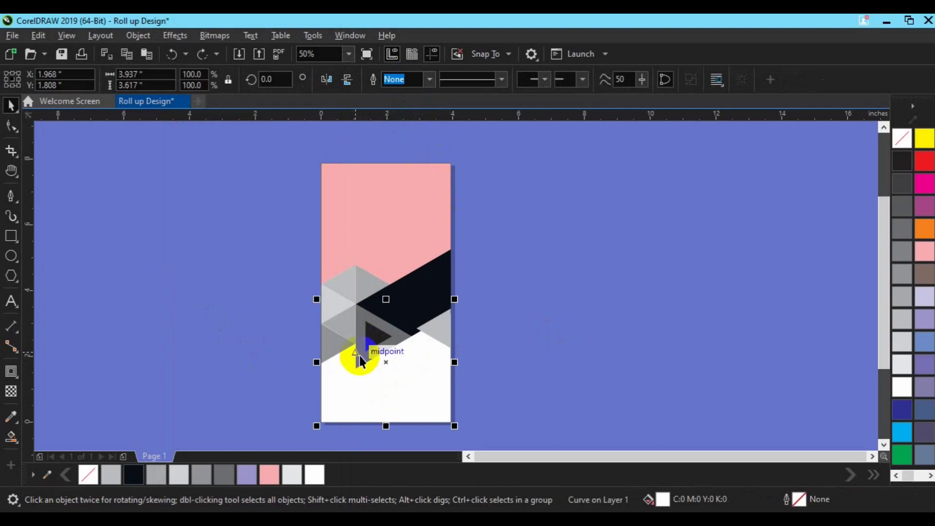
scroll(399, 346, up, 1)
click(402, 337)
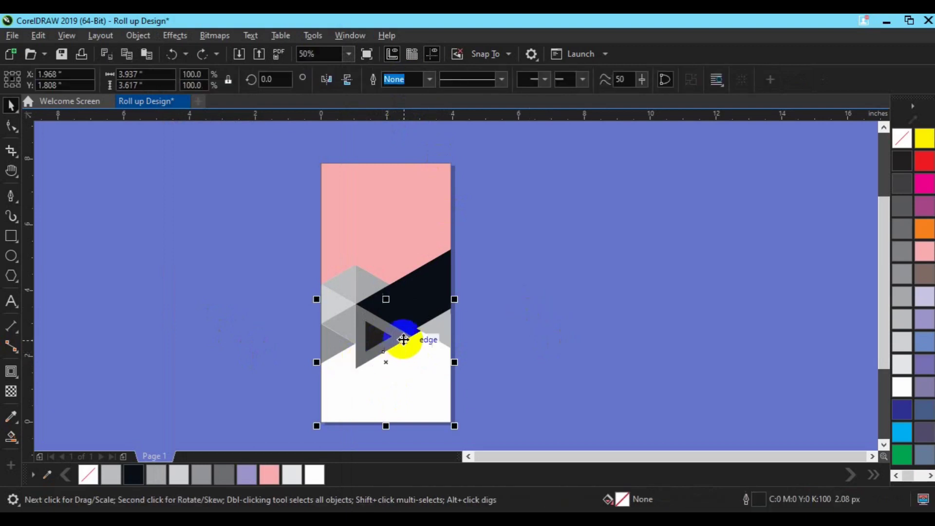
click(397, 334)
drag(397, 334, 419, 329)
key(ctrl+z)
shift+click(442, 413)
click(397, 81)
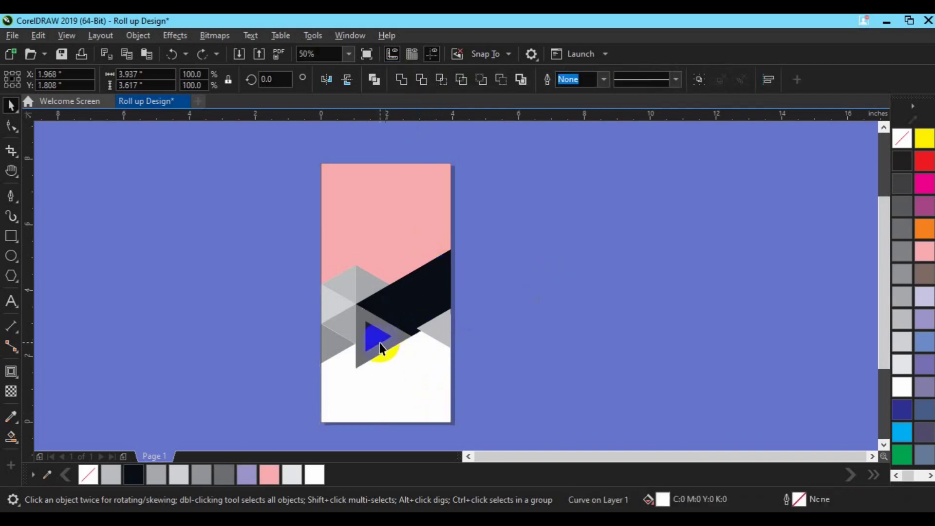
Move the small dark triangle onto the light grey triangle at the banner's right edge and bring it to the front of the page.
key(Escape)
drag(376, 340, 440, 333)
right_click(440, 333)
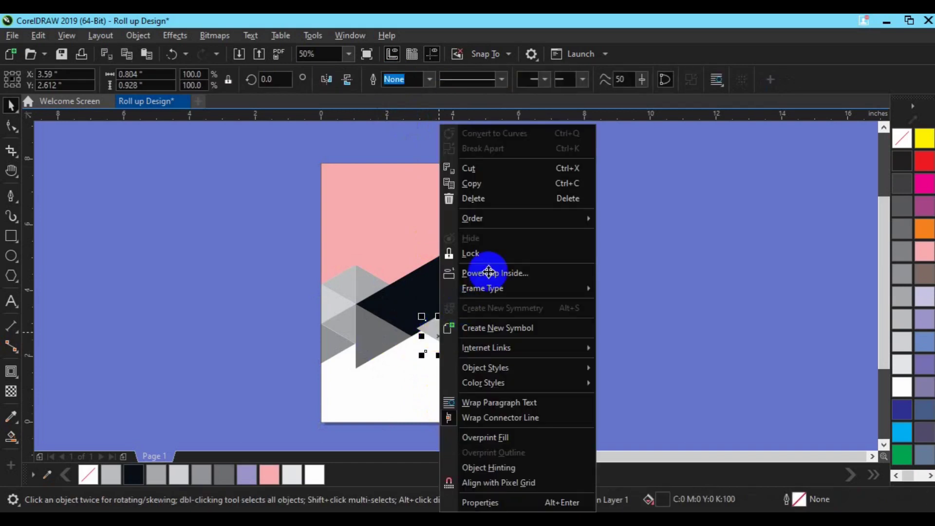
mouse_move(515, 221)
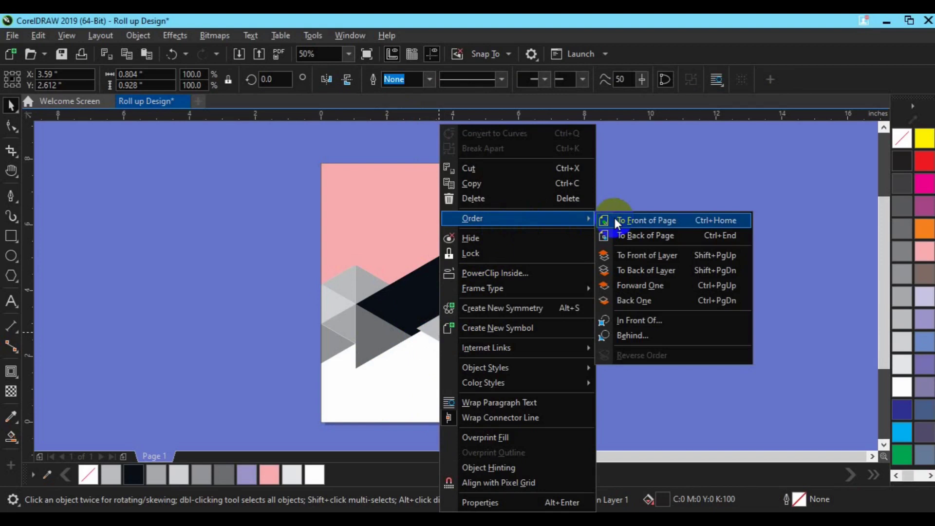
click(616, 220)
Weld the large dark grey triangle to the white area below the band.
click(370, 337)
shift+click(387, 399)
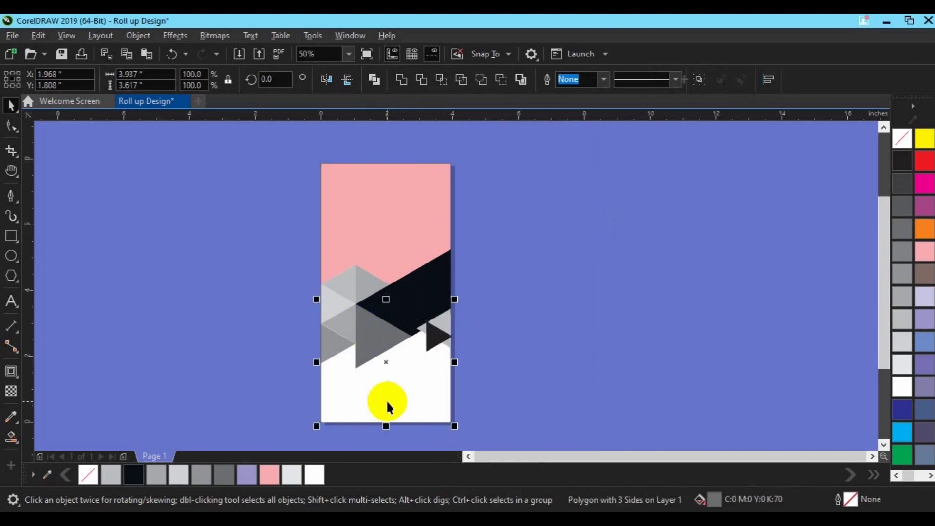
click(402, 81)
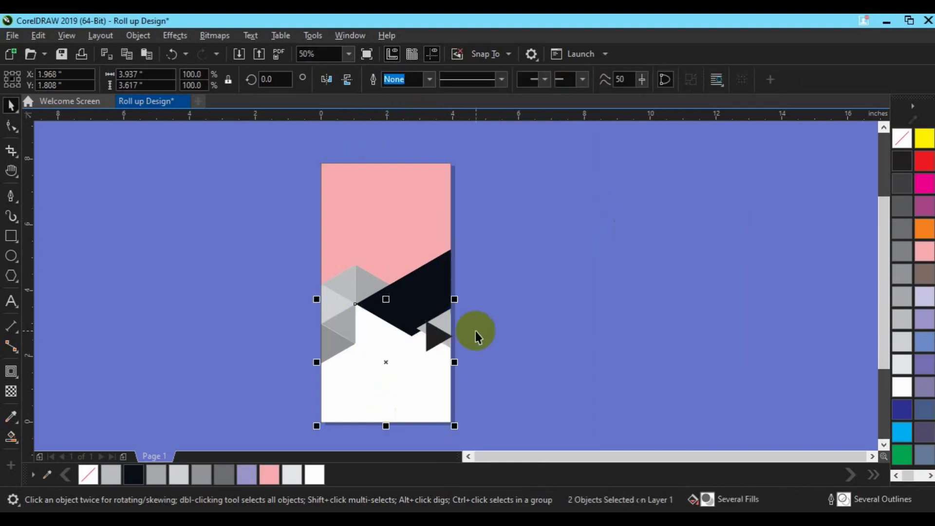
Move the small dark triangle back into the white notch between the grey triangles and the black band.
click(435, 336)
drag(435, 336, 379, 335)
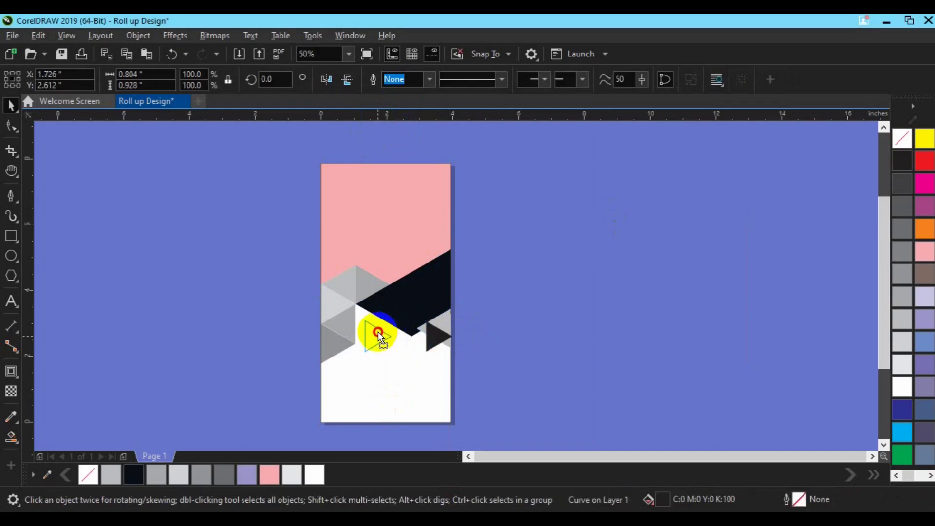
drag(379, 335, 378, 332)
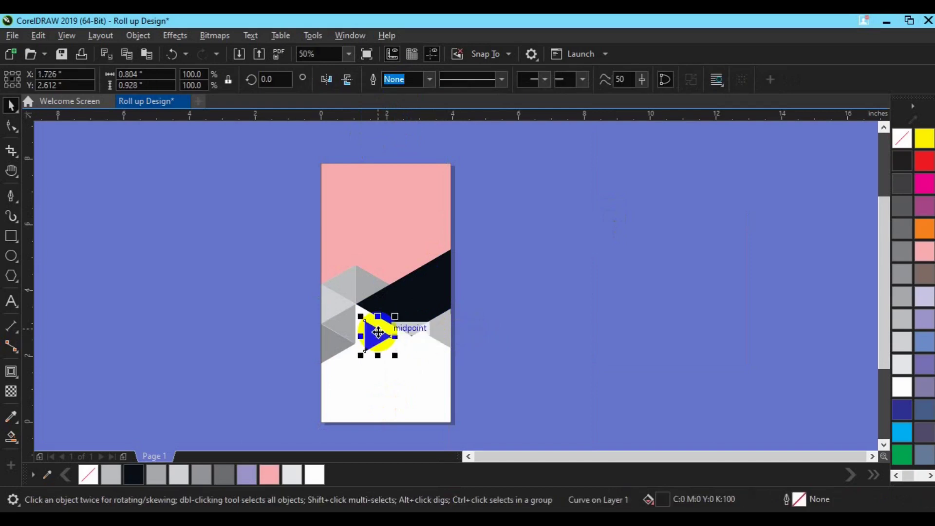
Undo the weld along with the small dark triangle's moves and reordering.
key(ctrl+z)
key(ctrl+z)
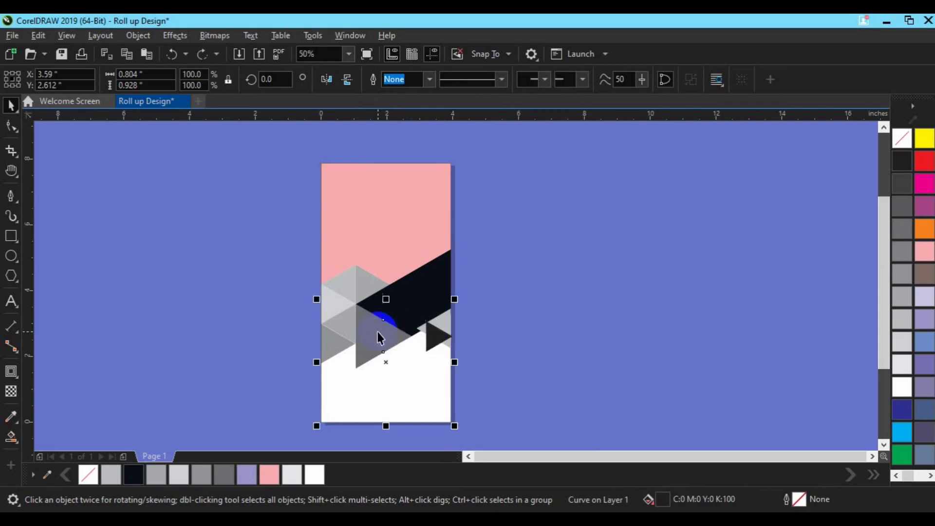
key(ctrl+z)
key(ctrl+z)
key(ctrl+z)
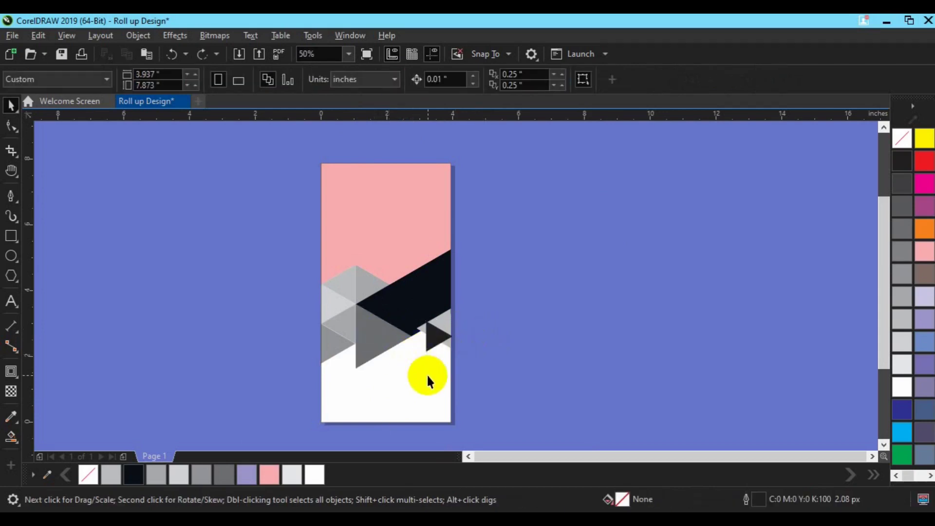
click(540, 350)
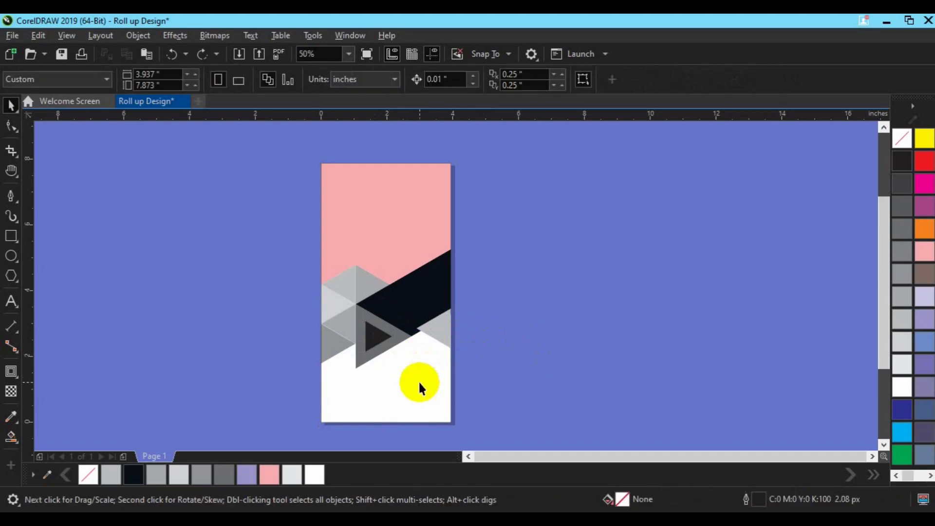
Fill the large dark grey triangle around the small dark one with white.
scroll(419, 381, up, 2)
click(311, 337)
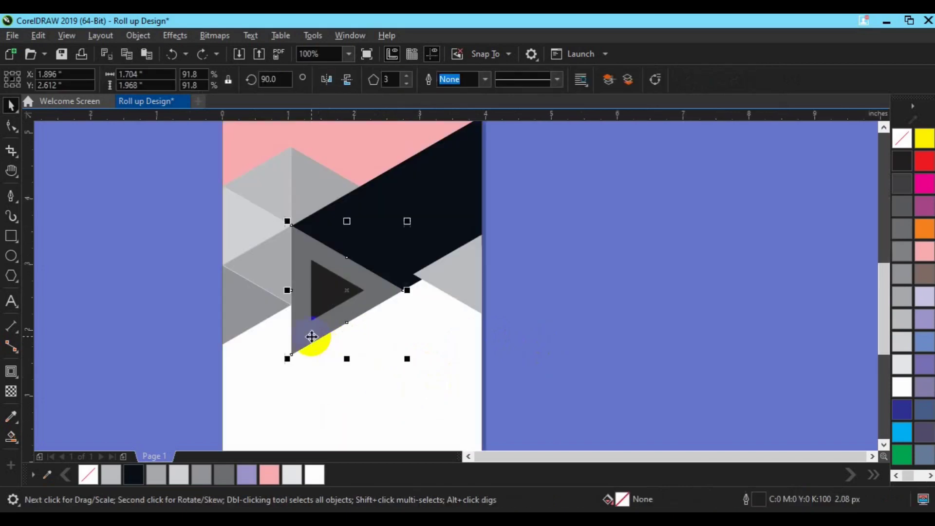
click(314, 475)
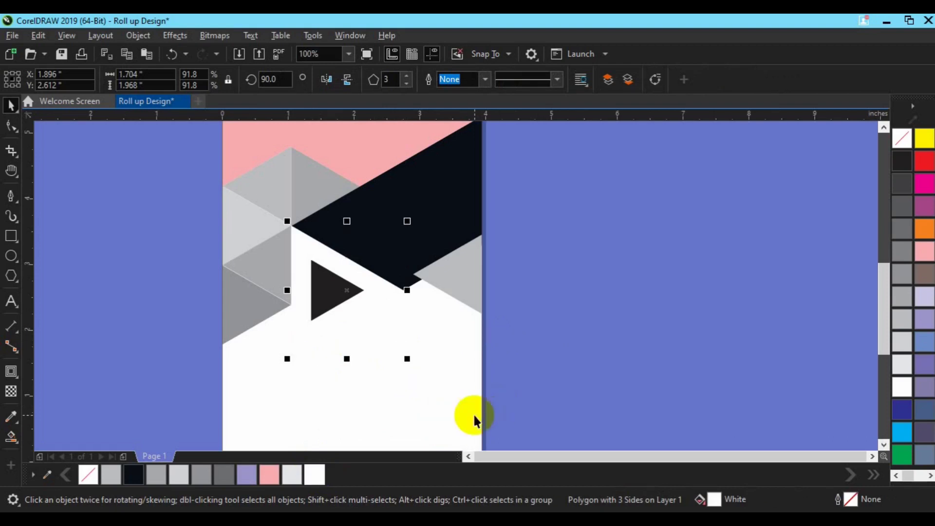
click(588, 372)
scroll(418, 441, down, 2)
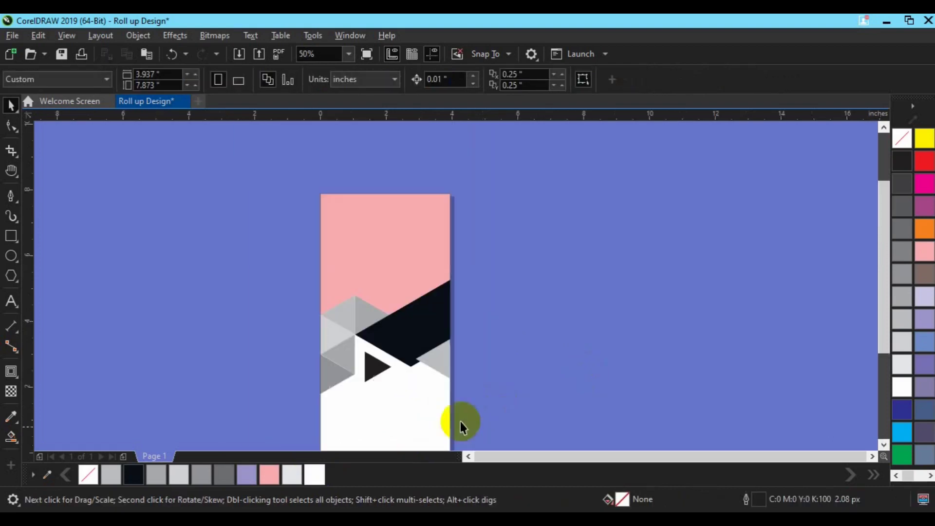
Group all the triangles, the black band and the white lower area, and mirror the group vertically.
drag(883, 338, 883, 372)
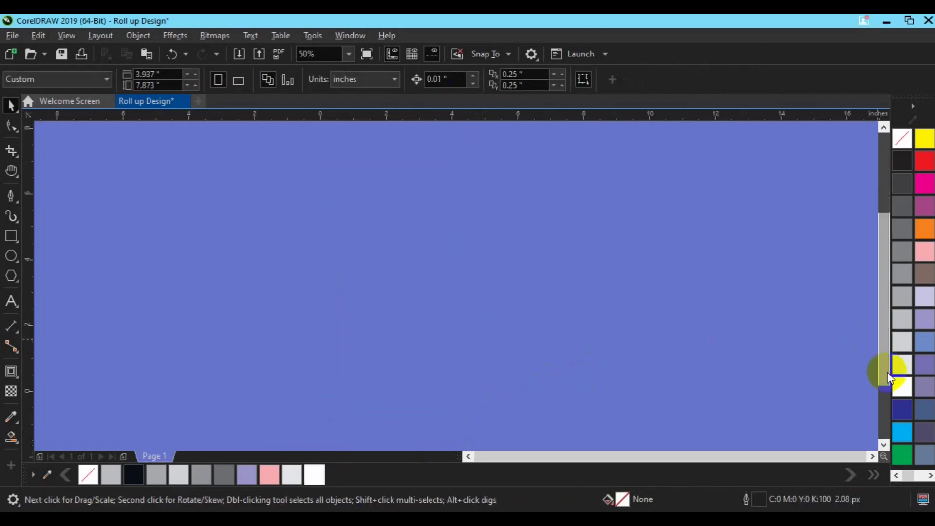
key(z)
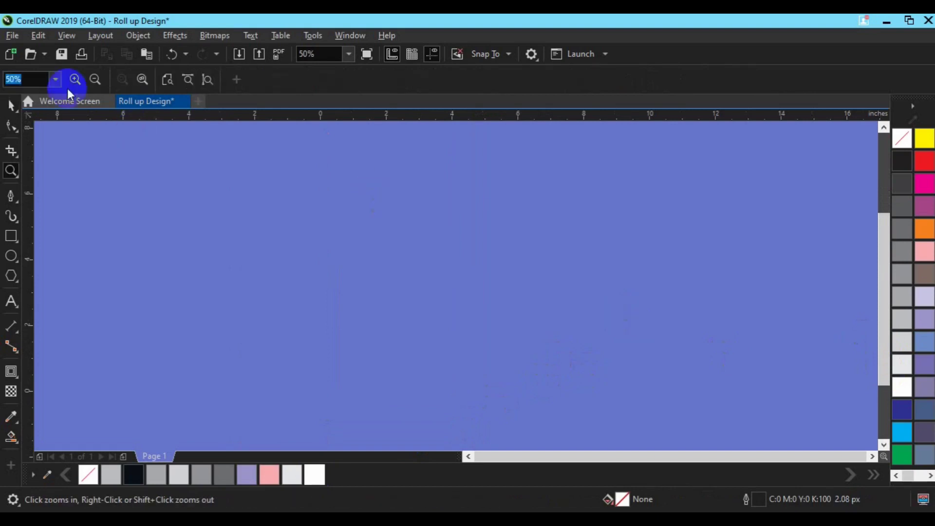
click(58, 81)
click(48, 107)
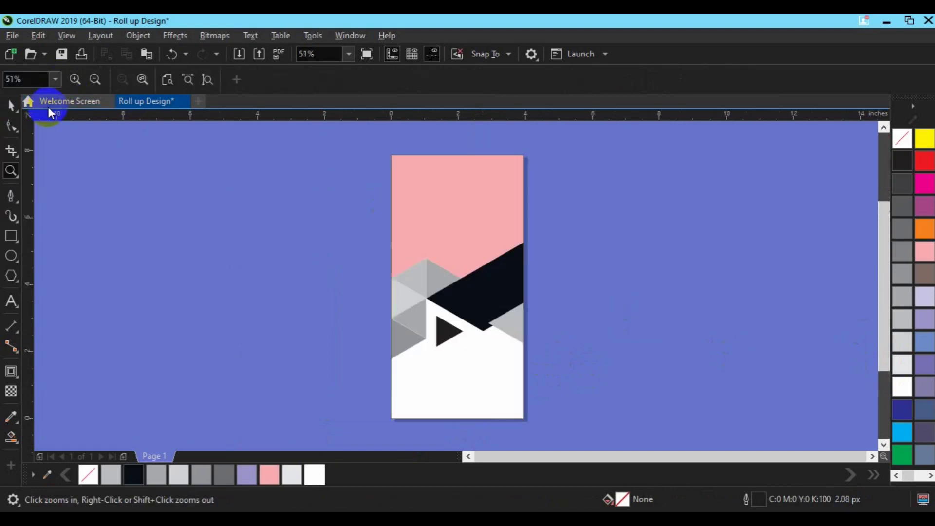
key(space)
drag(329, 207, 576, 433)
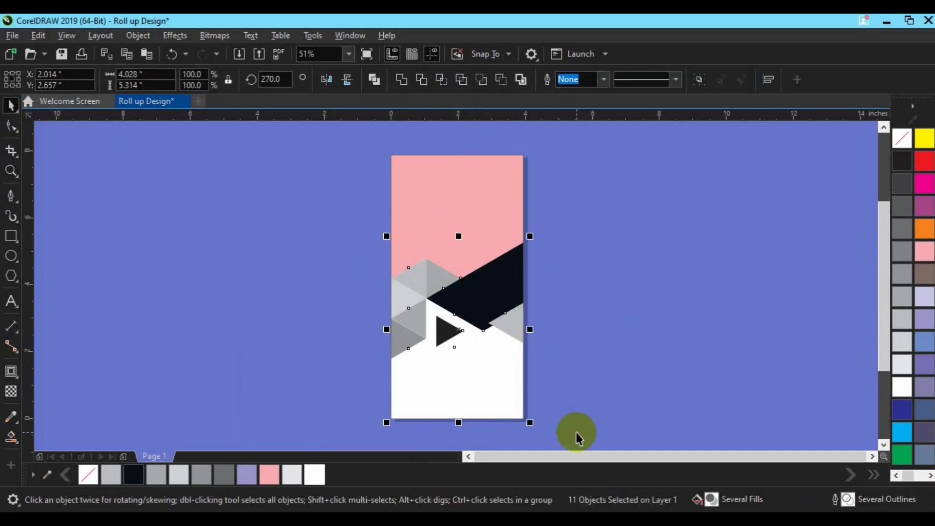
key(ctrl+g)
click(347, 79)
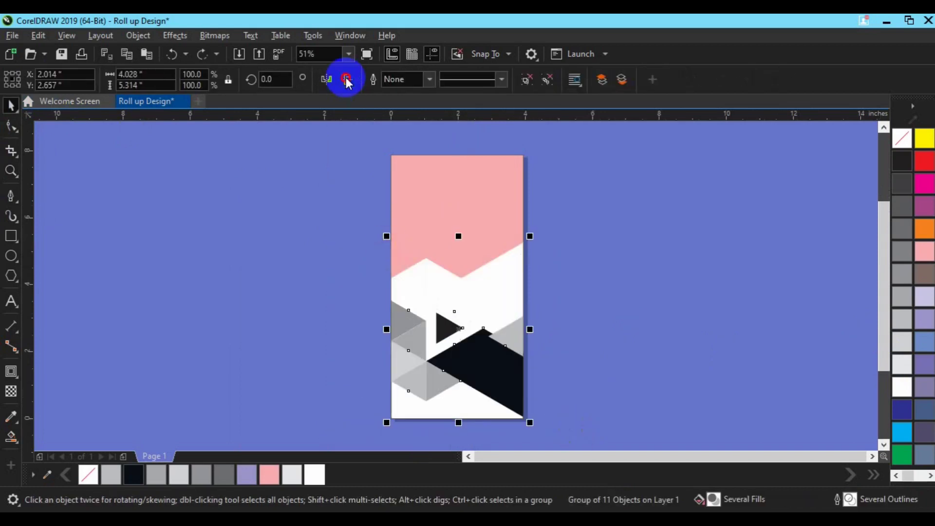
Align the mirrored group to the top edge of the pink shape.
shift+click(467, 209)
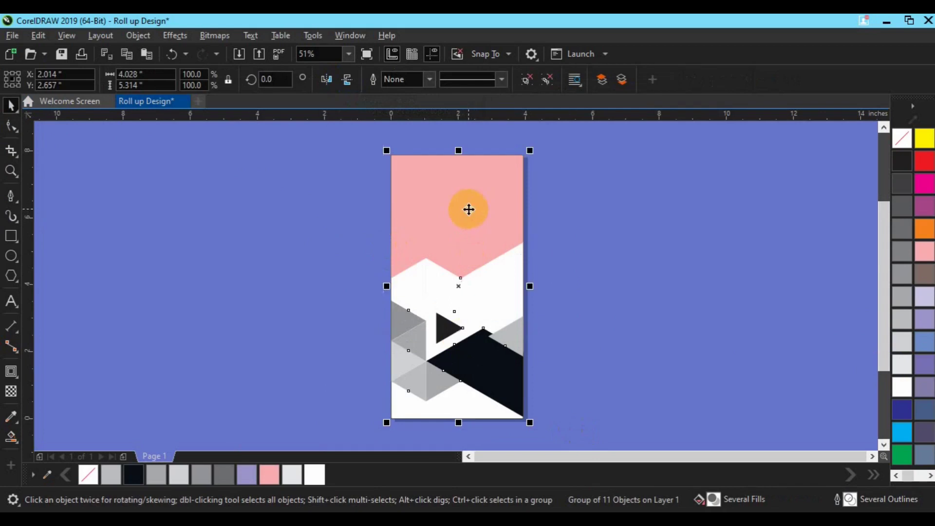
key(t)
click(584, 233)
Align the pink shape to the bottom edge of the page-sized background.
click(468, 234)
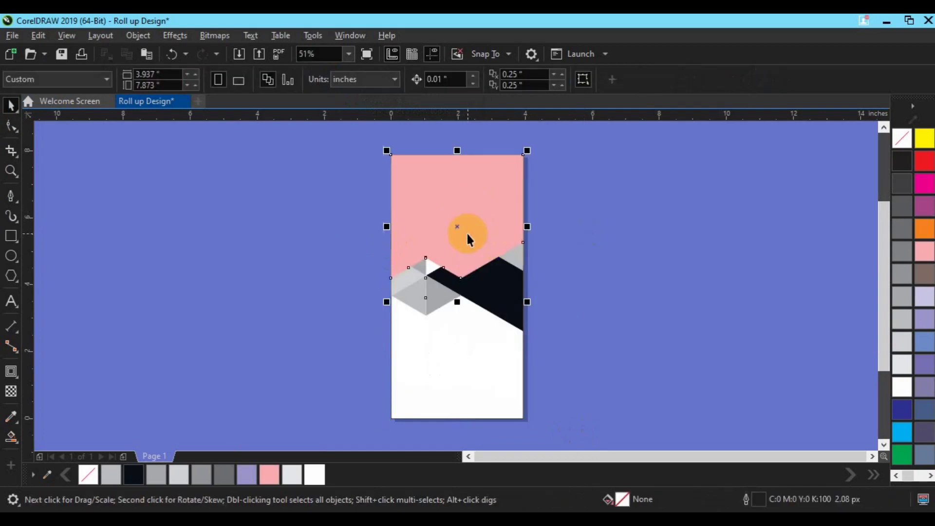
shift+click(458, 367)
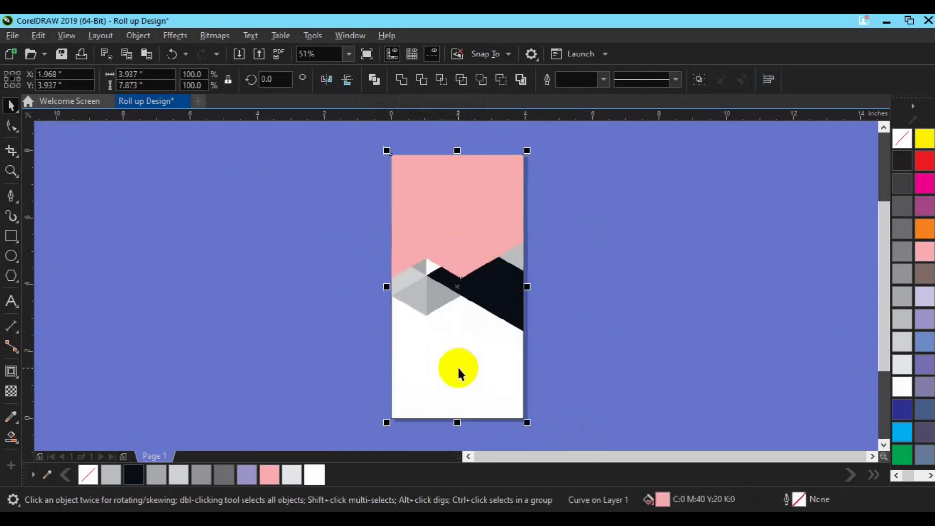
key(b)
click(574, 362)
Mirror the pink shape both horizontally and vertically.
click(467, 334)
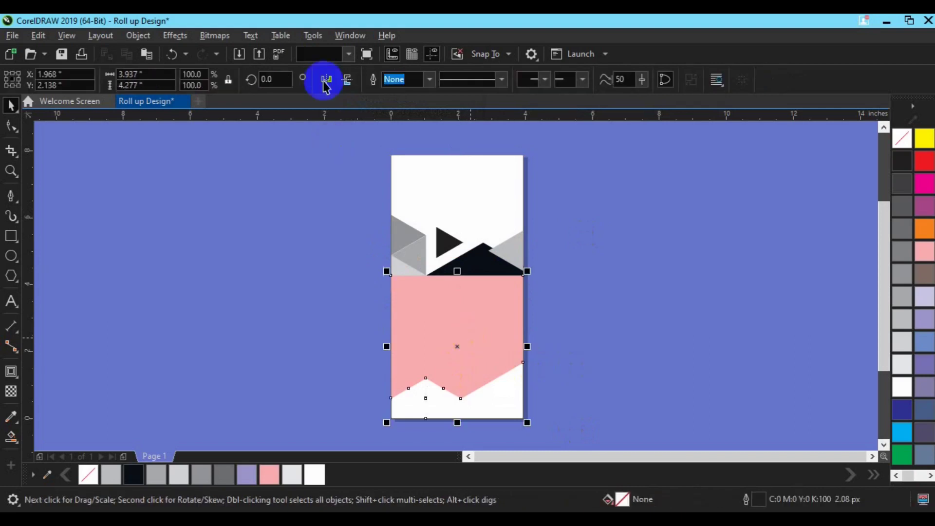
click(326, 79)
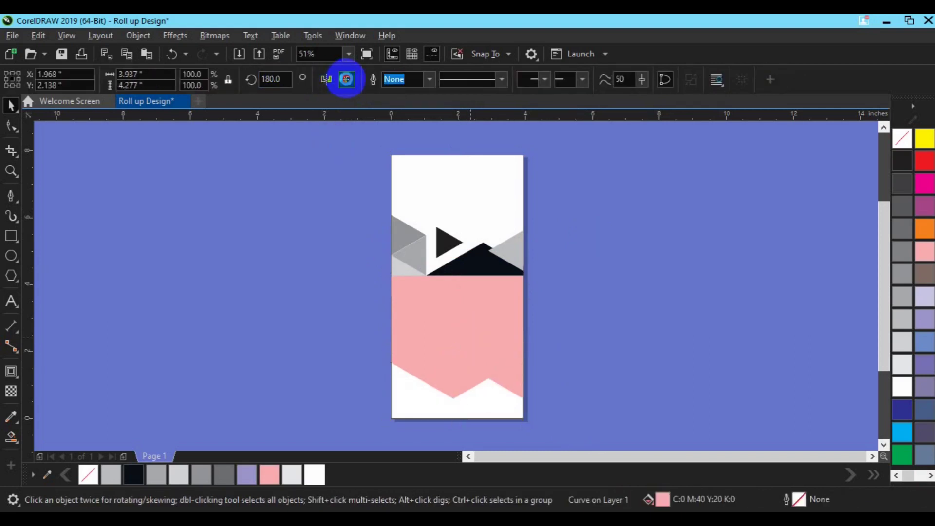
click(347, 79)
Send the pink shape to the back of the page and lower it to a Y position of 1.158 inches.
right_click(470, 359)
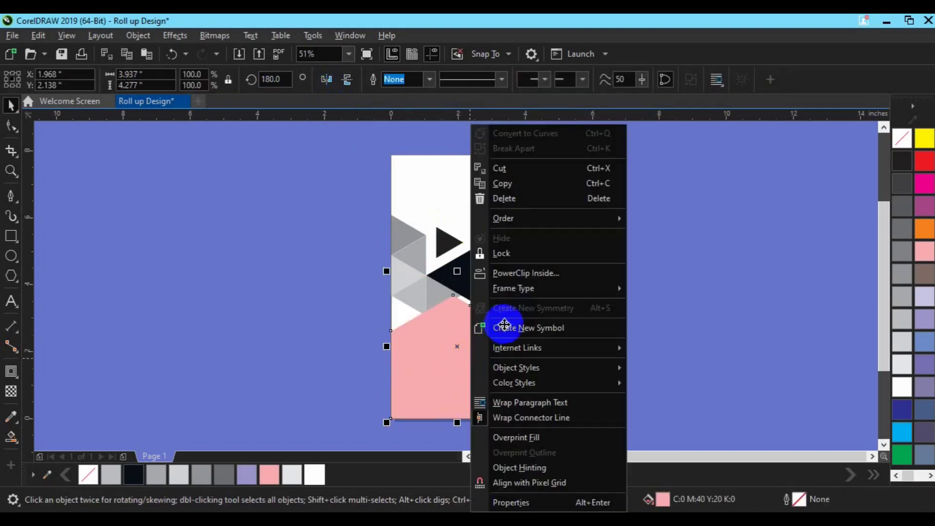
mouse_move(520, 217)
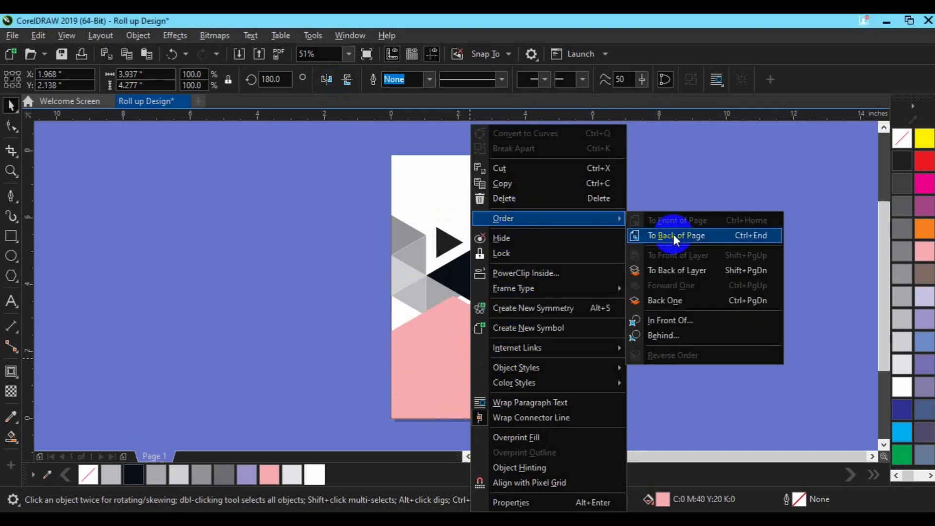
click(674, 236)
click(567, 324)
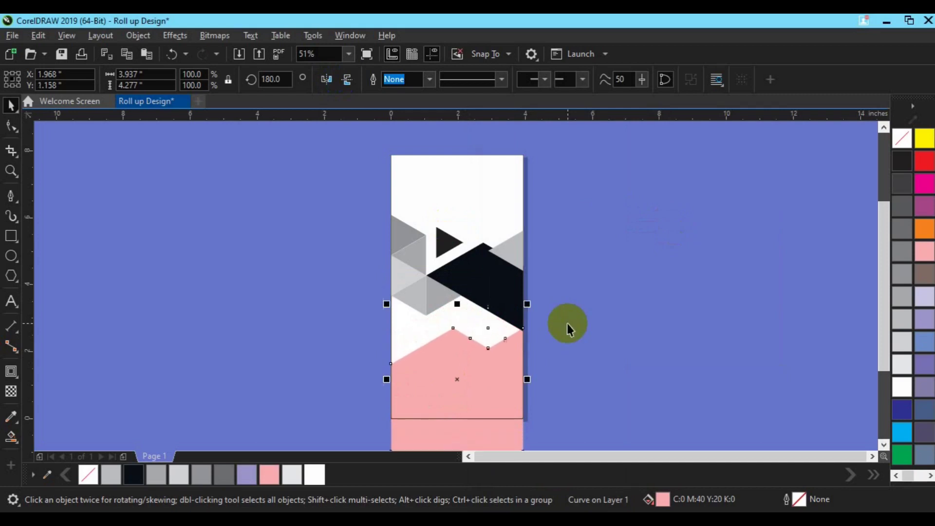
Move the 11-object artwork group down to a Y position of 4.326 inches so it overlaps the pink shape.
click(361, 237)
drag(361, 145, 583, 341)
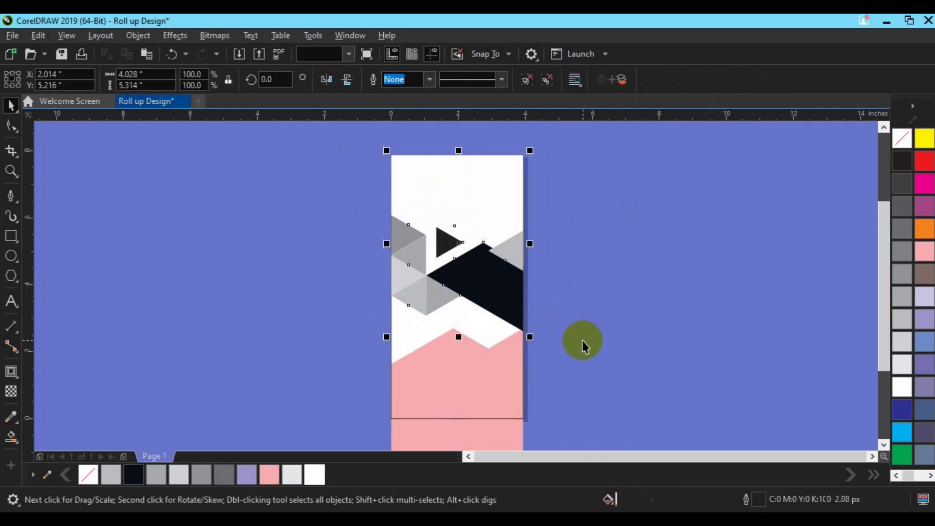
key(Down)
key(Down)
key(Down)
key(Down)
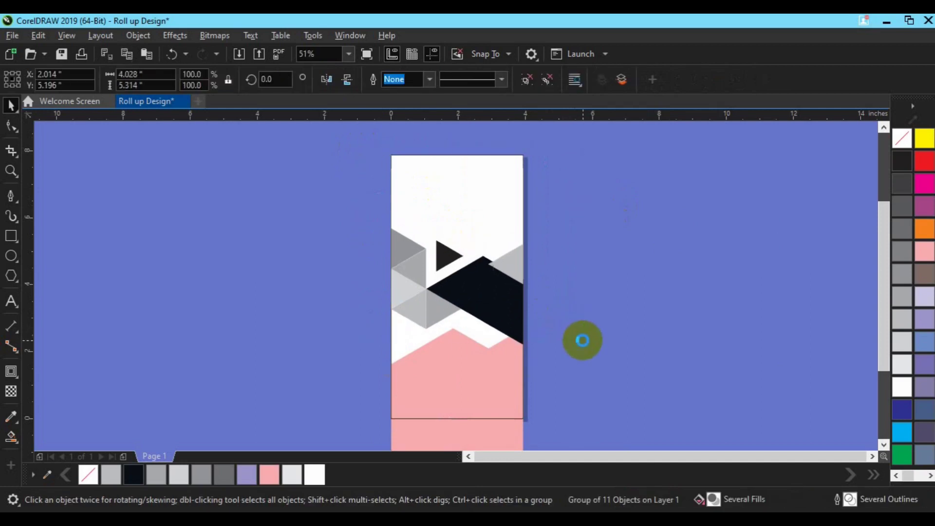
key(Down)
key(Down)
key(Down)
key(Down)
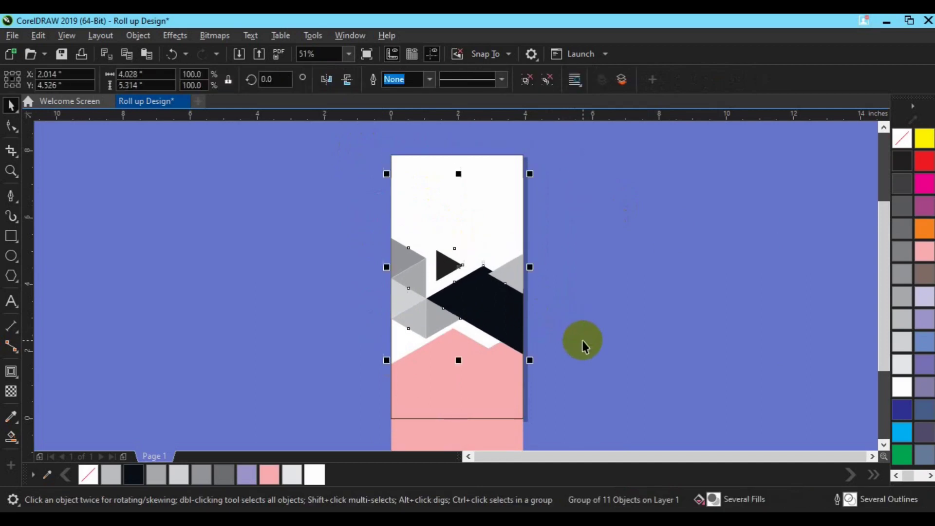
key(Down)
key(Down)
key(Down)
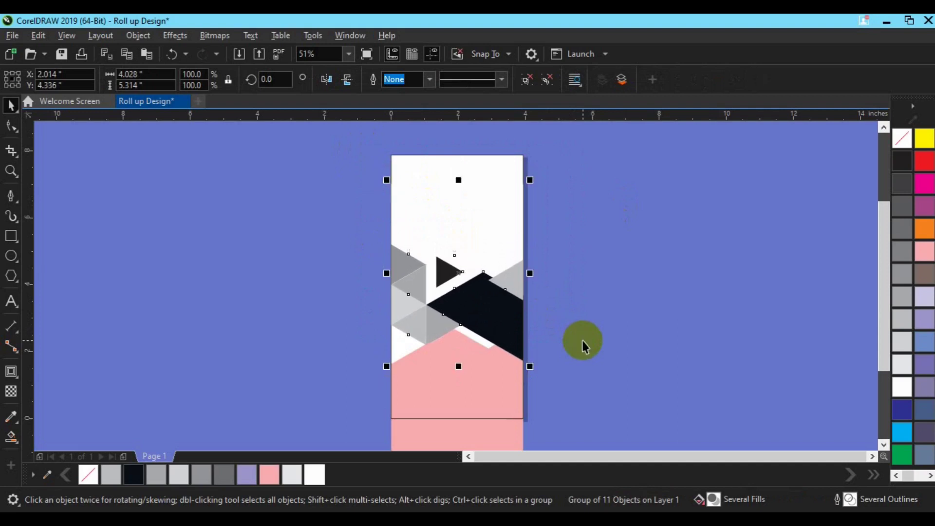
key(Up)
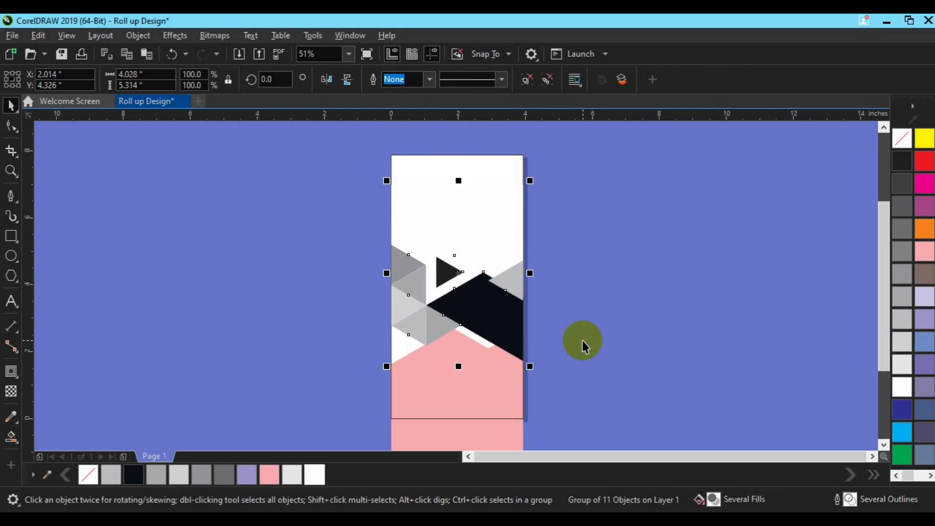
Raise the pink shape behind the artwork group to a Y position of 2.328 inches.
ctrl+click(489, 424)
key(Up)
key(Up)
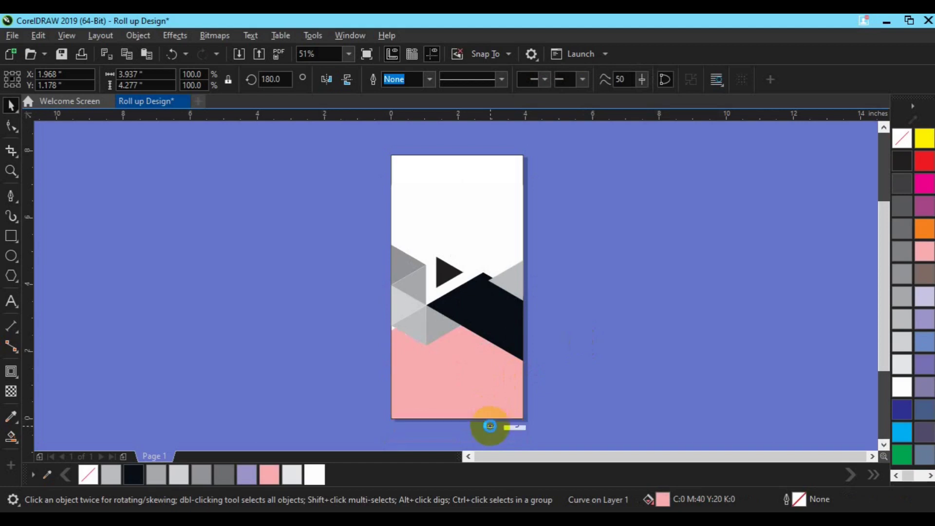
Pull the pink shape's two lower corner nodes straight down to the page's bottom edge.
click(11, 128)
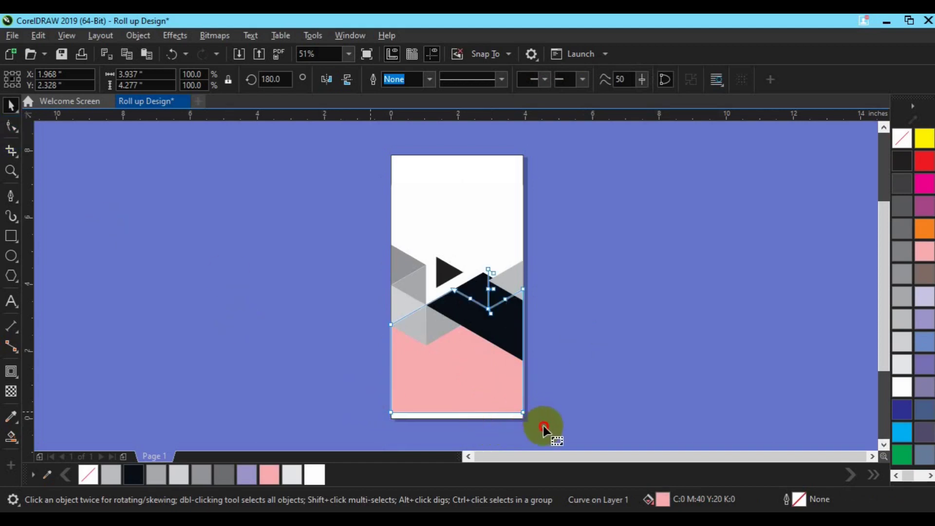
drag(332, 382, 552, 425)
key(Down)
key(Down)
key(Down)
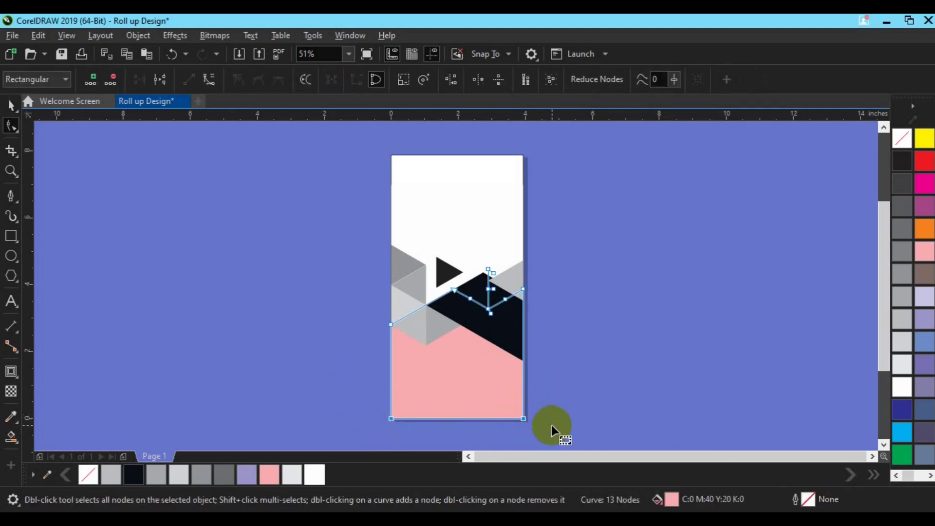
Nudge the whole pink shape up to a Y position of 2.298 inches.
key(space)
key(Up)
key(Up)
key(Up)
key(Up)
key(Up)
key(Up)
key(Up)
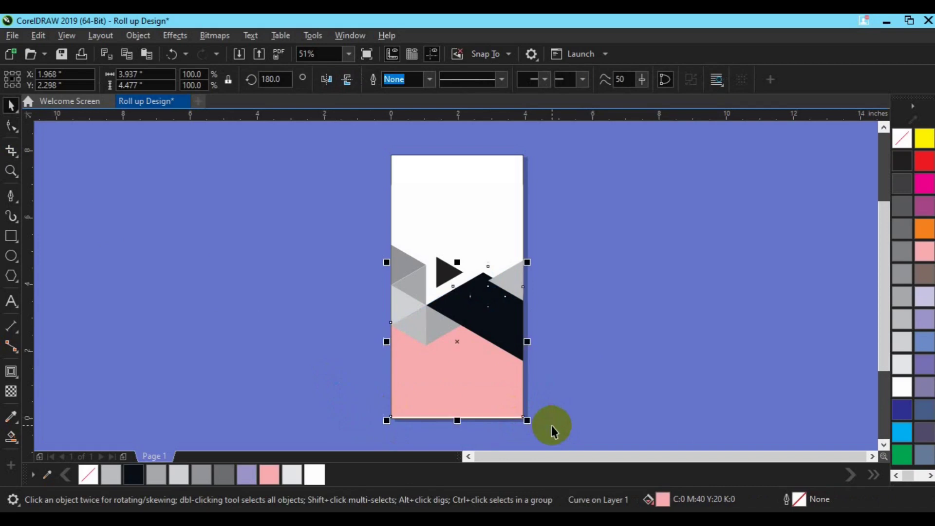
Extend the pink shape's lower corner nodes down to the page edge again, making the shape 4.517 inches high.
click(11, 127)
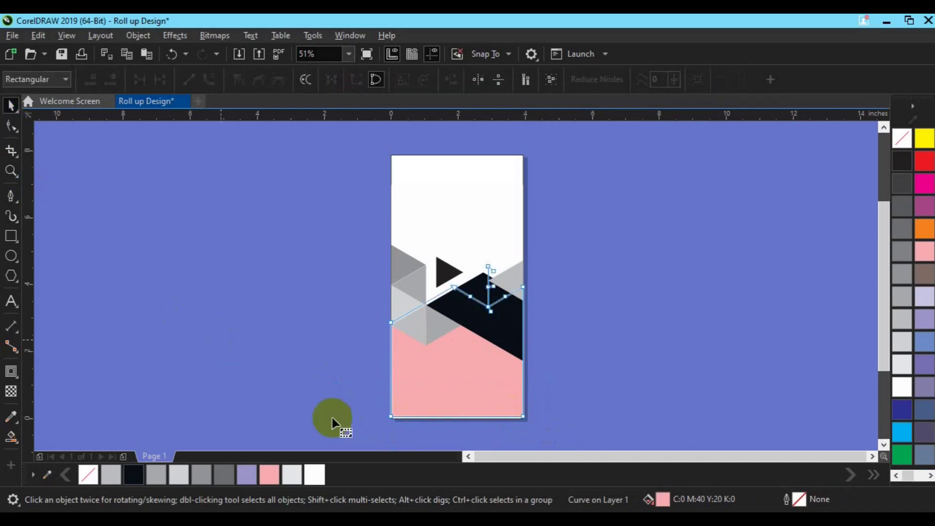
drag(358, 405, 540, 428)
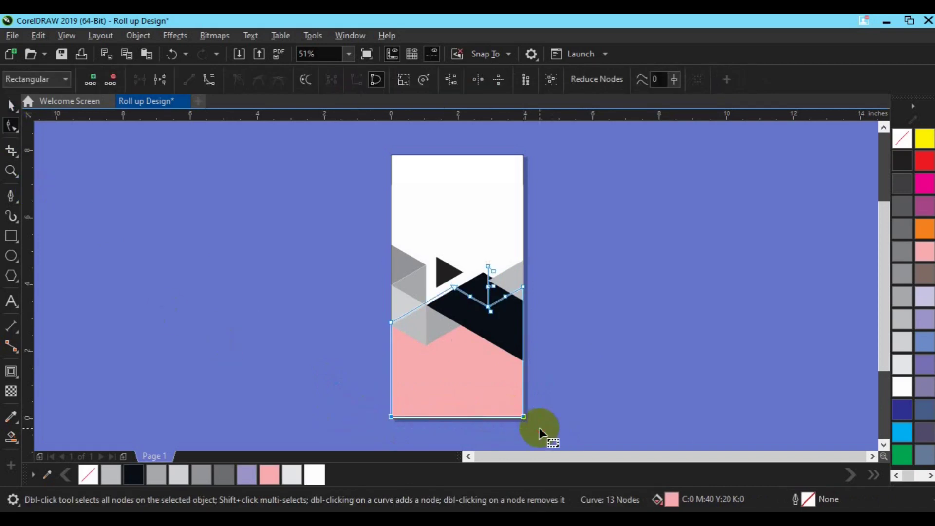
key(space)
click(594, 266)
Ungroup the artwork and fill its large white upper shape with blue, C60 M40 Y0 K0.
click(461, 192)
click(479, 160)
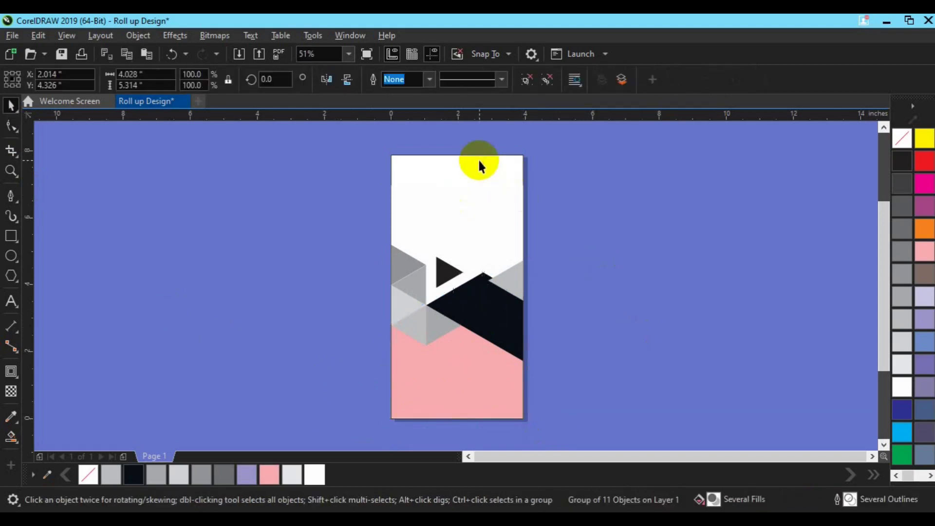
click(482, 200)
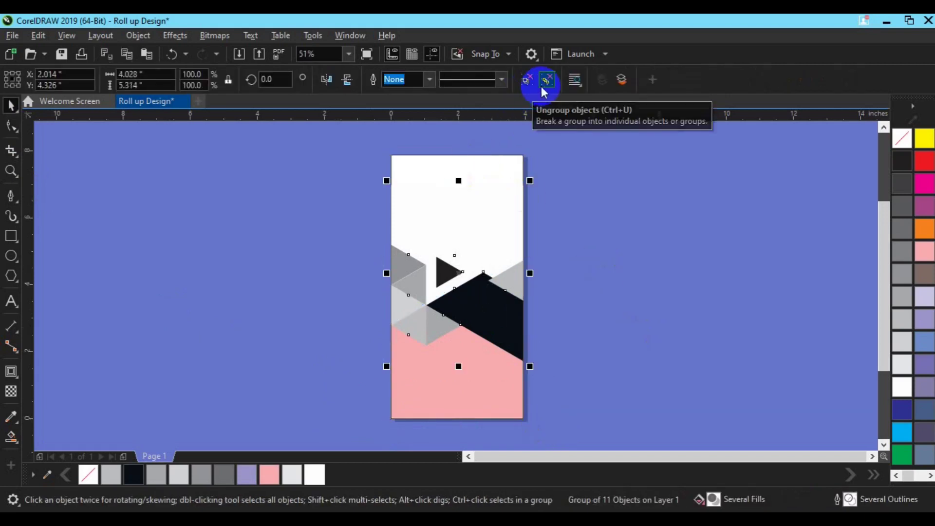
click(526, 87)
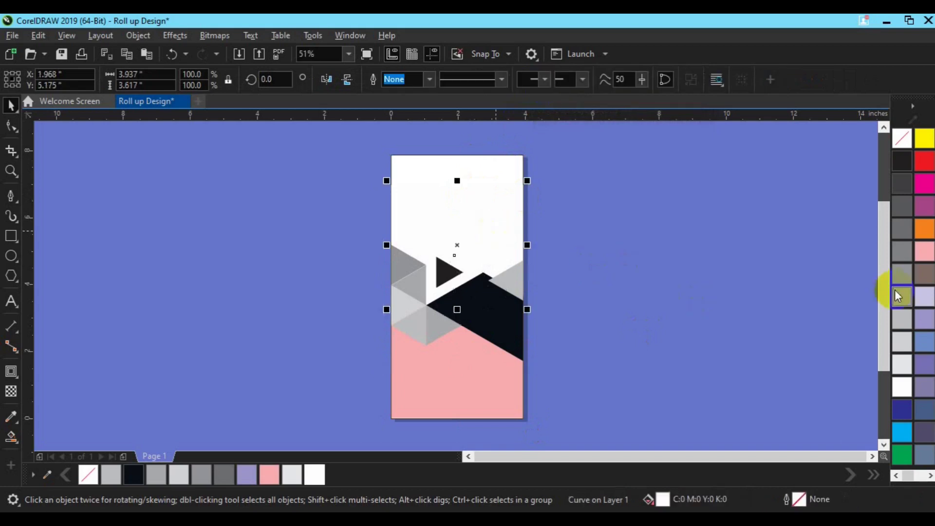
click(901, 296)
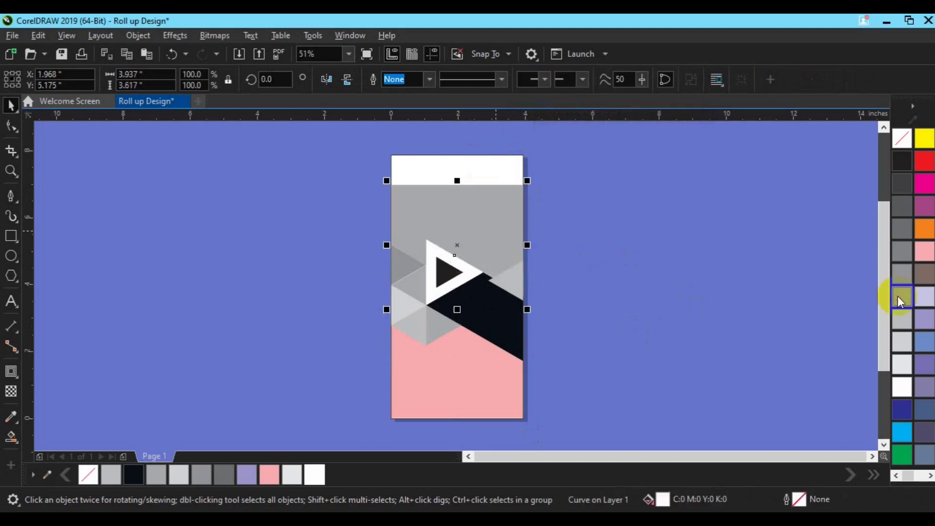
click(926, 341)
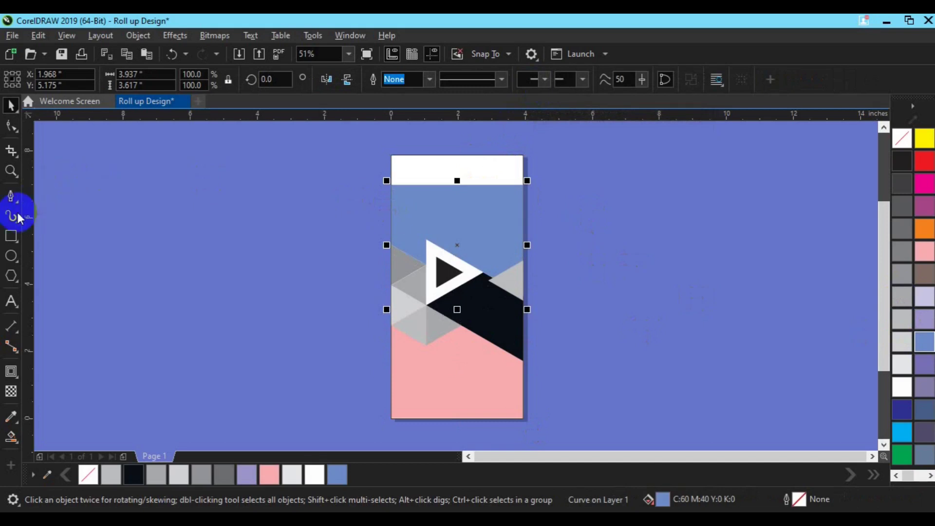
Stretch the blue shape's two upper corner nodes up to the page's top edge, making the shape 4.517 inches high.
click(11, 126)
drag(326, 123, 429, 159)
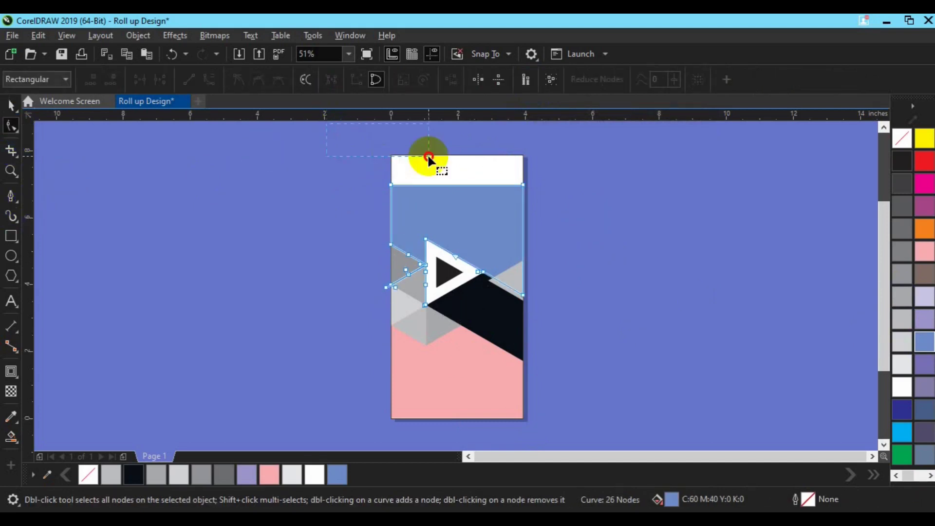
drag(552, 198, 551, 198)
key(Up)
key(Up)
key(Up)
key(Up)
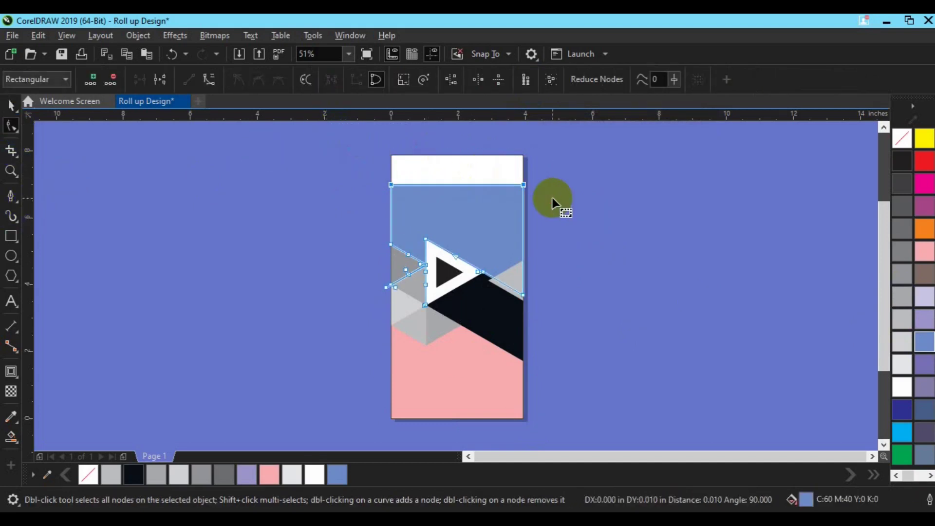
key(Up)
key(Up)
key(Up)
key(Up)
key(Up)
key(Up)
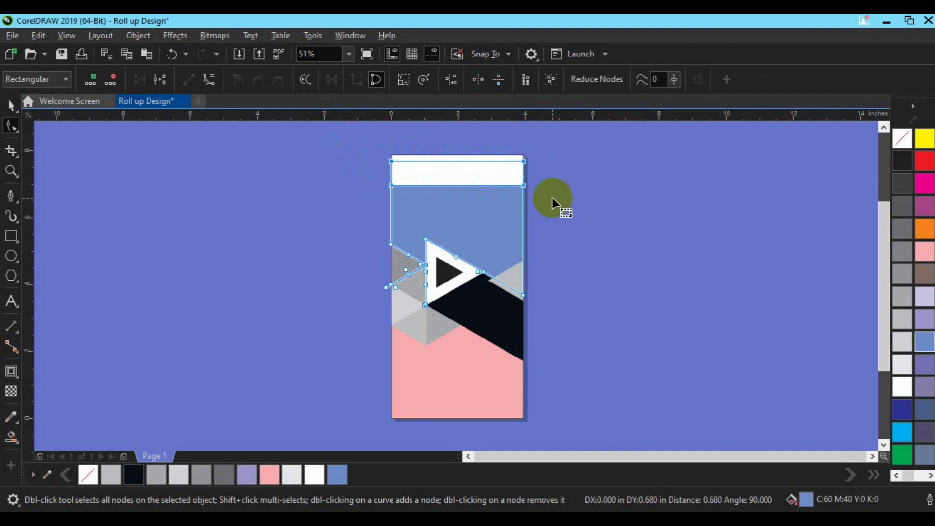
key(Escape)
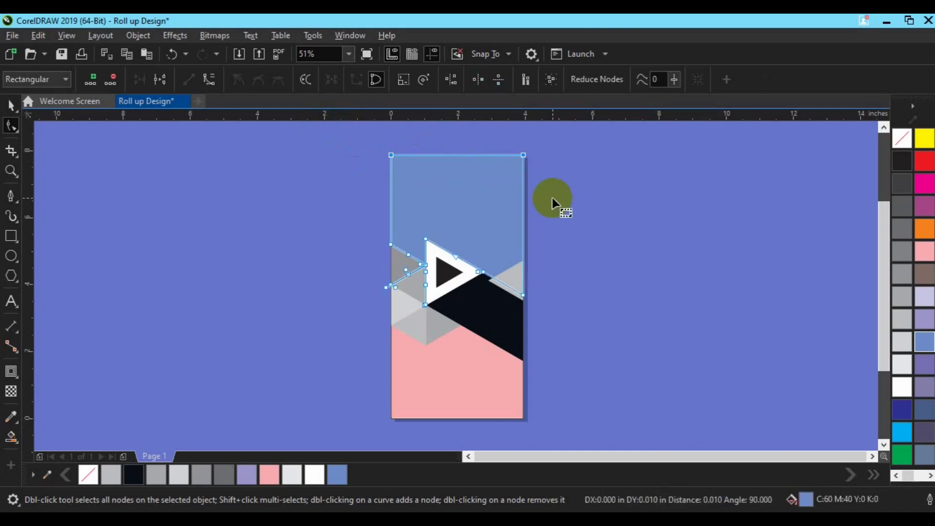
key(space)
click(323, 244)
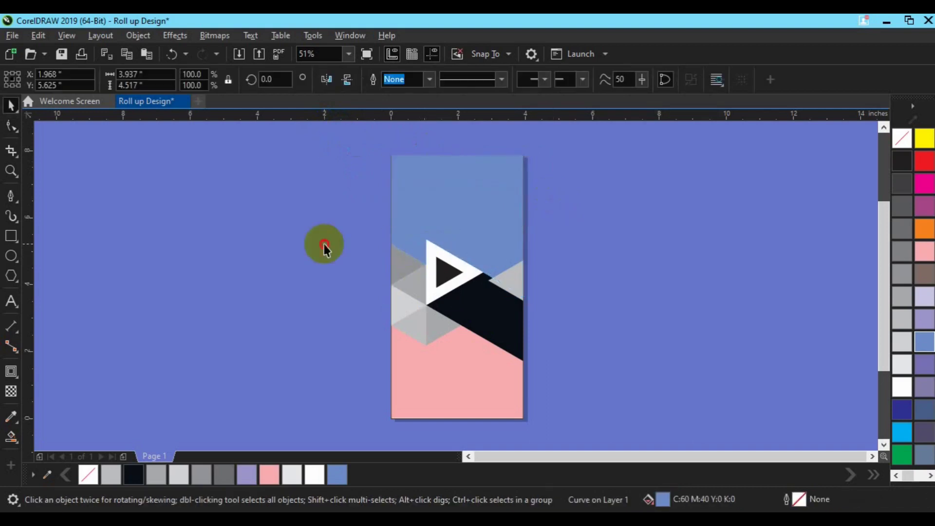
Fill the white triangle behind the small black triangle with the same blue, C60 M40 Y0 K0.
click(431, 243)
click(430, 248)
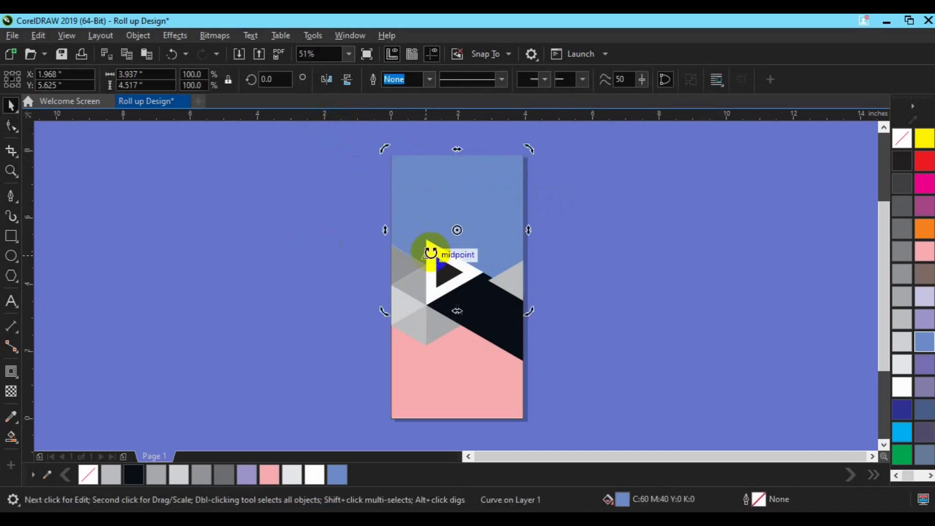
key(Escape)
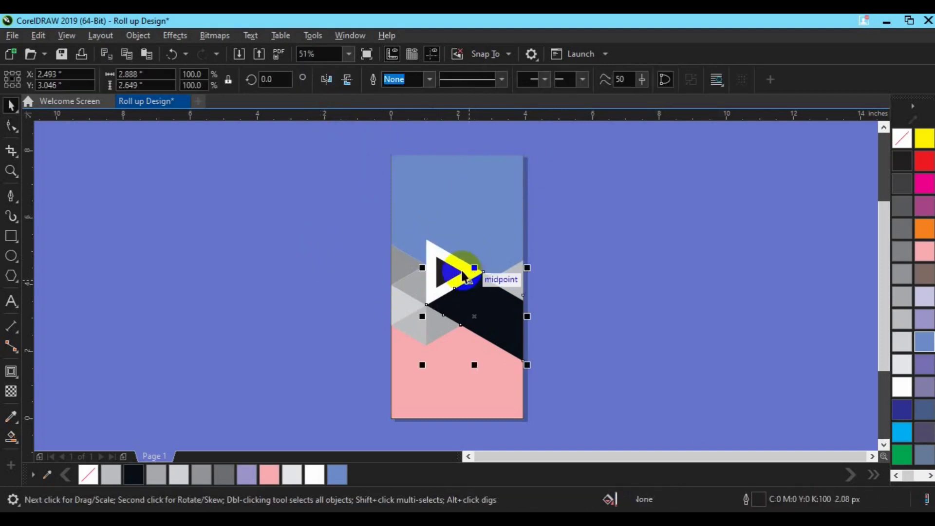
click(461, 268)
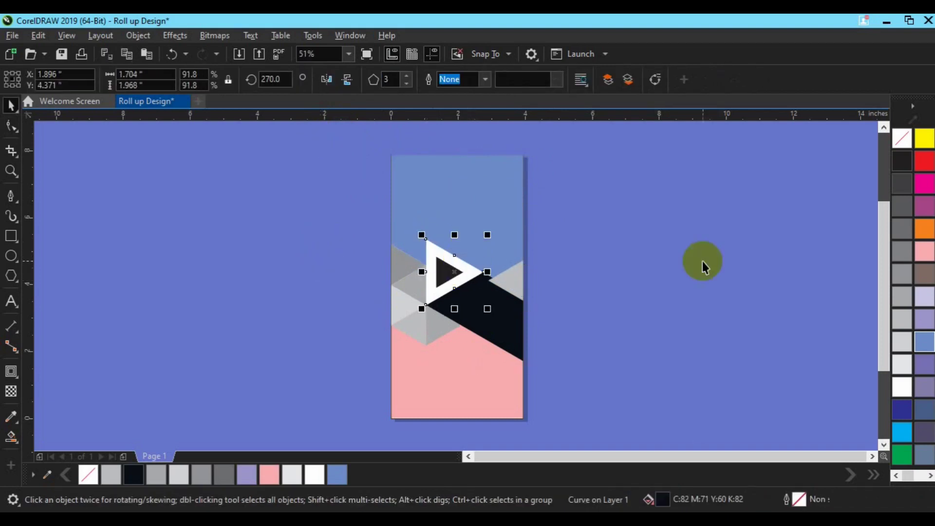
click(924, 342)
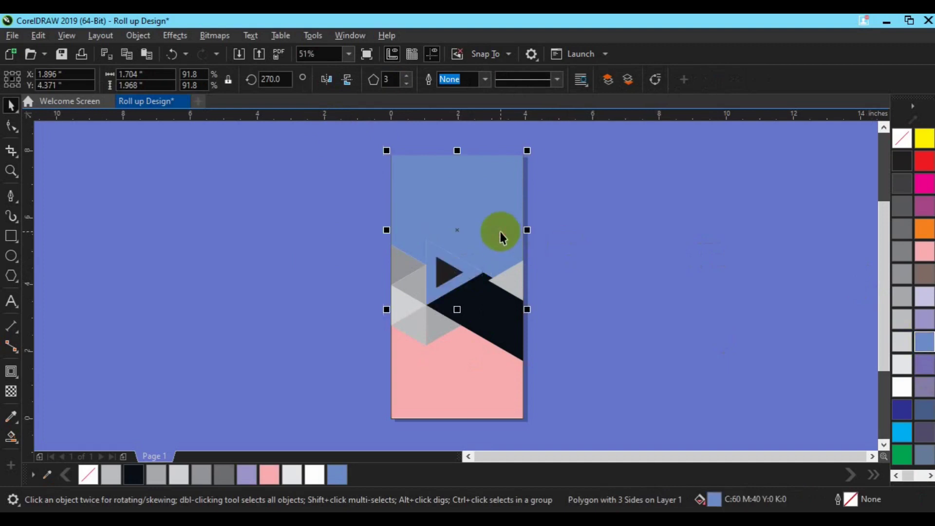
Weld the blue triangle with the blue upper shape and send the merged shape to the back of the page.
click(408, 83)
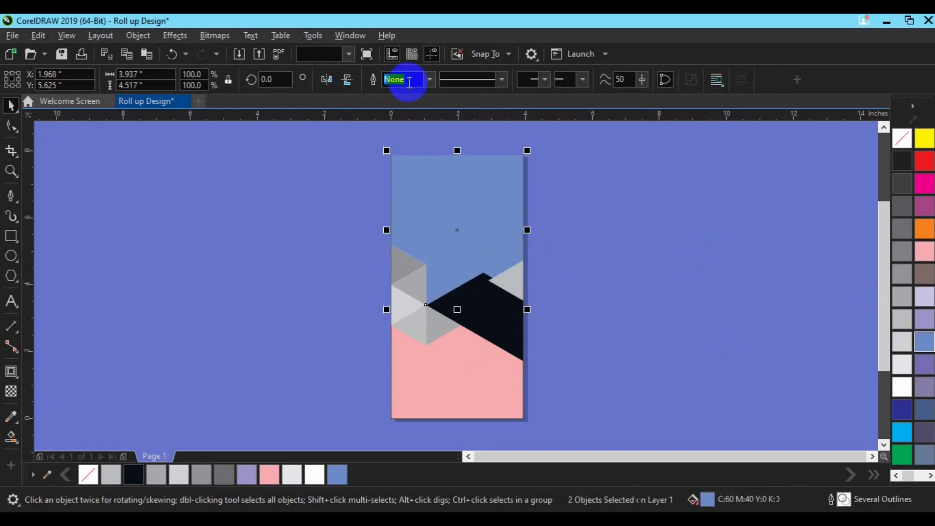
right_click(445, 182)
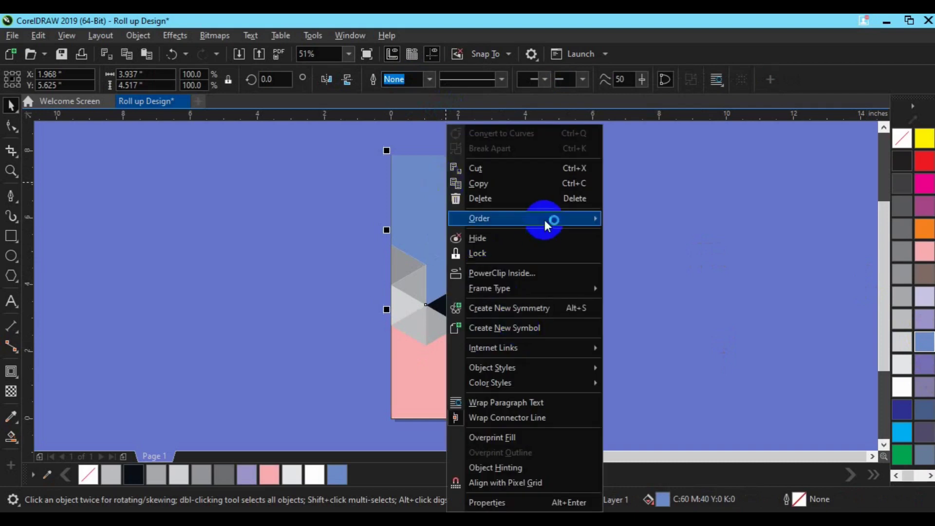
mouse_move(545, 220)
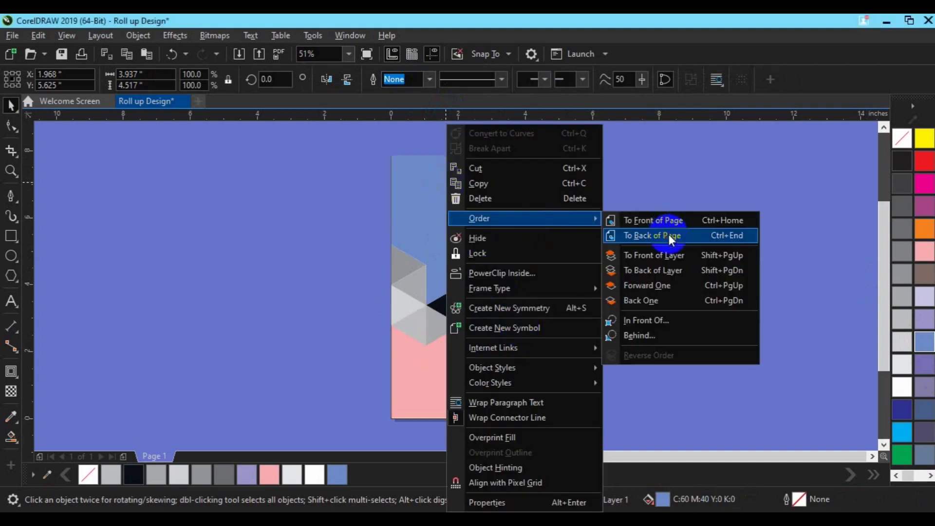
click(668, 235)
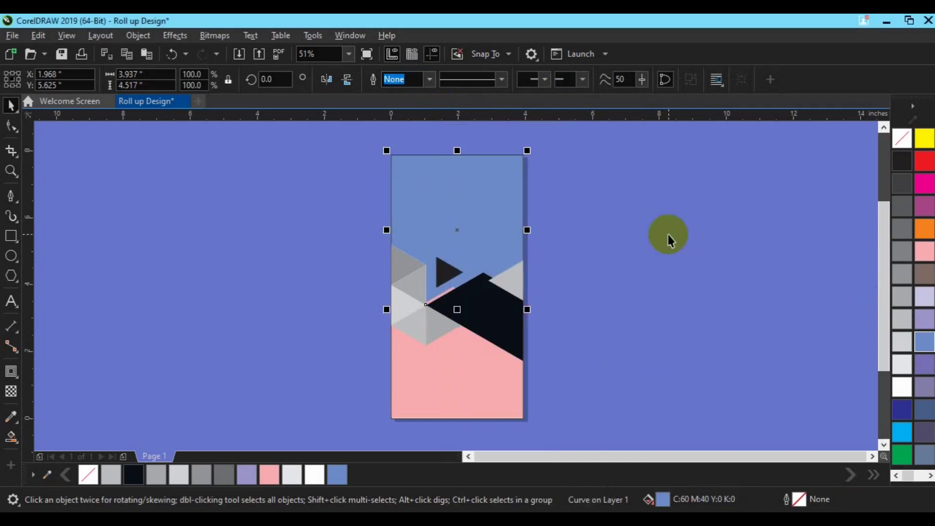
Delete the pink shape's peak node that pokes out above the black band.
click(443, 375)
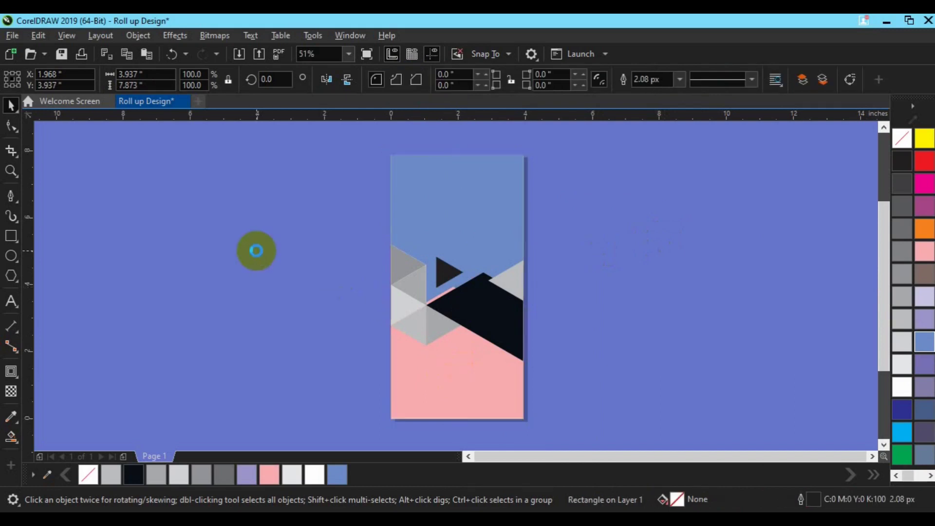
click(256, 250)
click(433, 385)
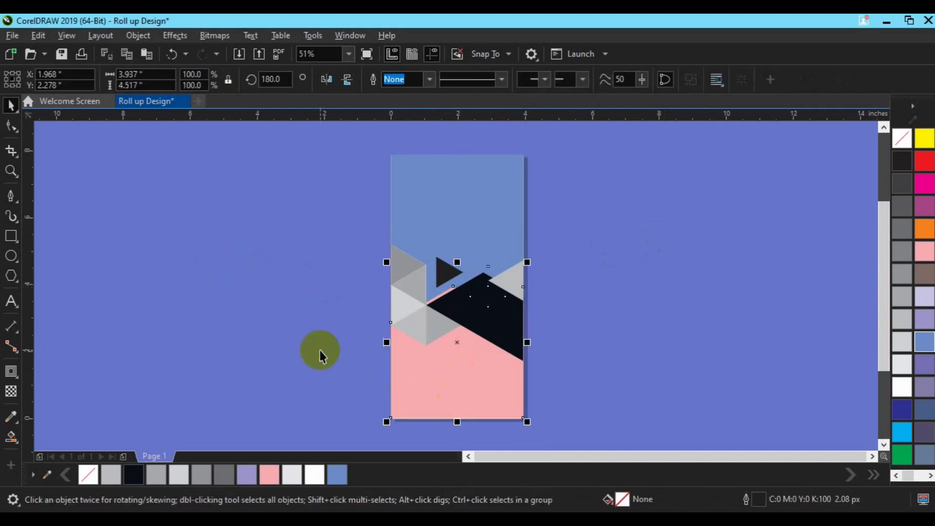
click(12, 128)
double_click(455, 286)
key(space)
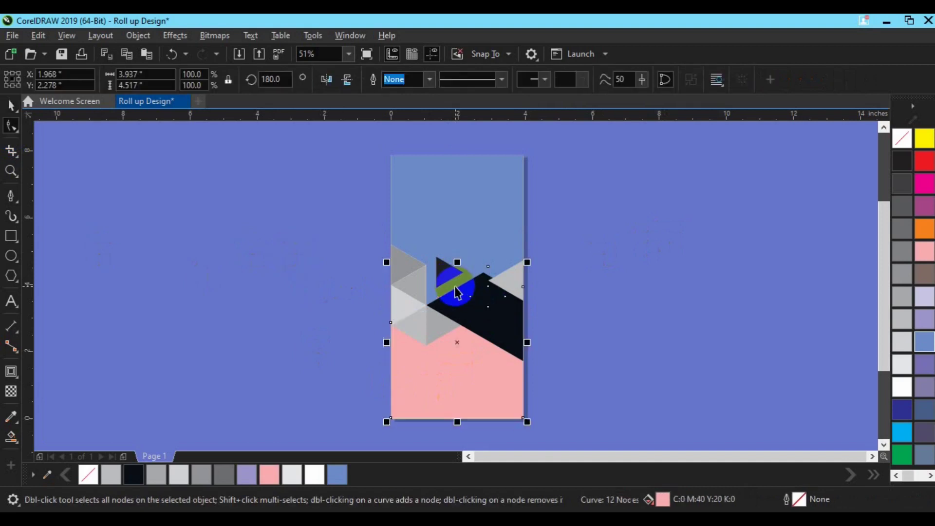
click(572, 307)
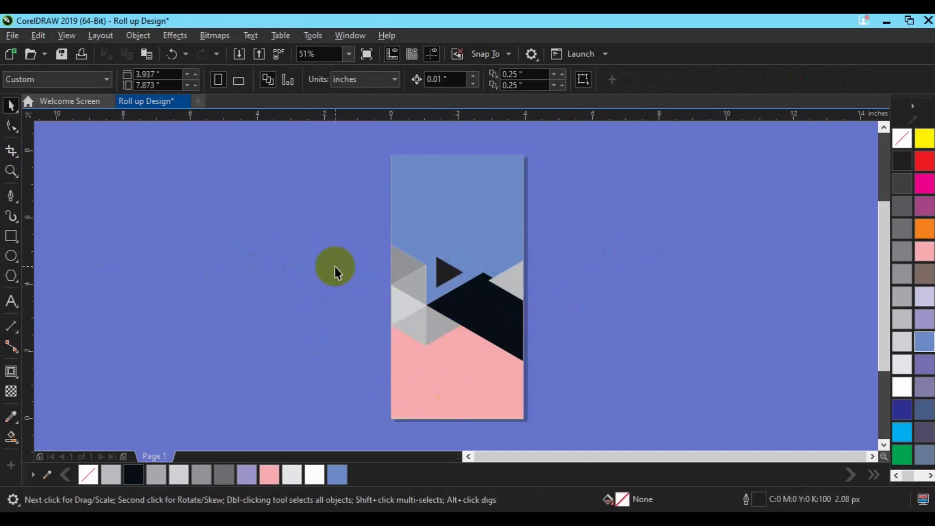
Delete the pink shape's surplus nodes beneath the black band's peak and the gray triangle.
click(437, 390)
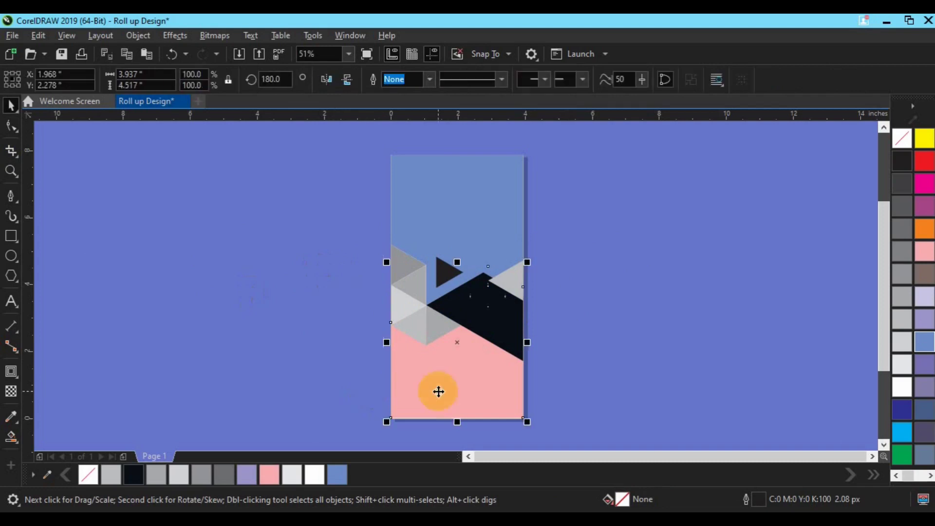
click(11, 126)
click(491, 286)
drag(501, 284, 492, 311)
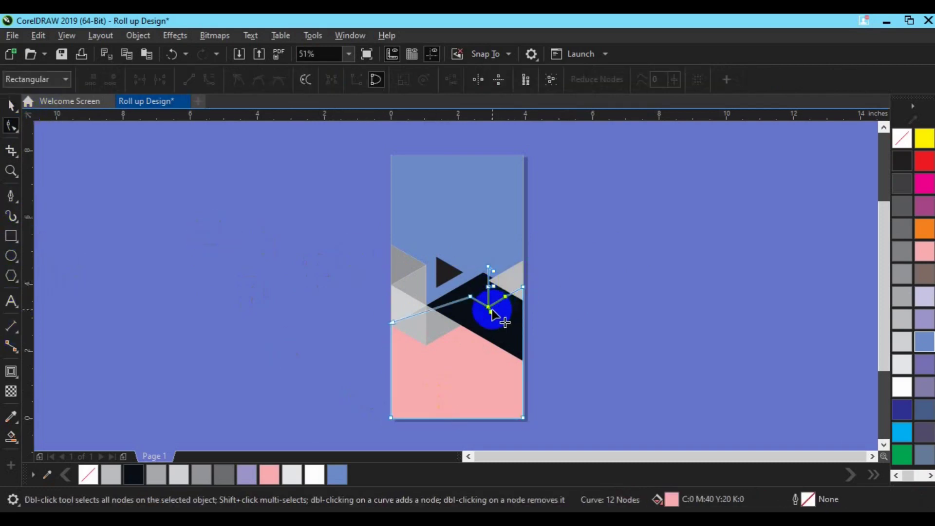
double_click(488, 309)
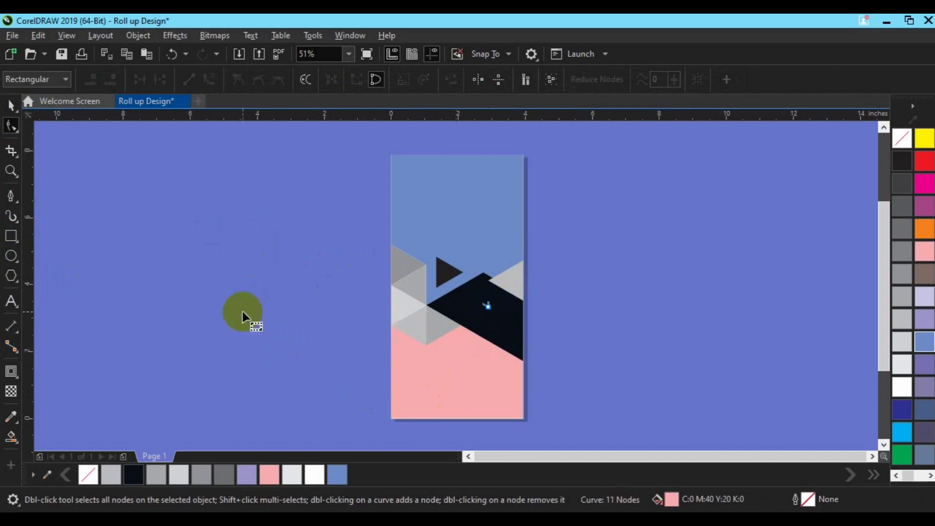
click(428, 396)
double_click(487, 307)
double_click(490, 289)
click(488, 287)
double_click(488, 286)
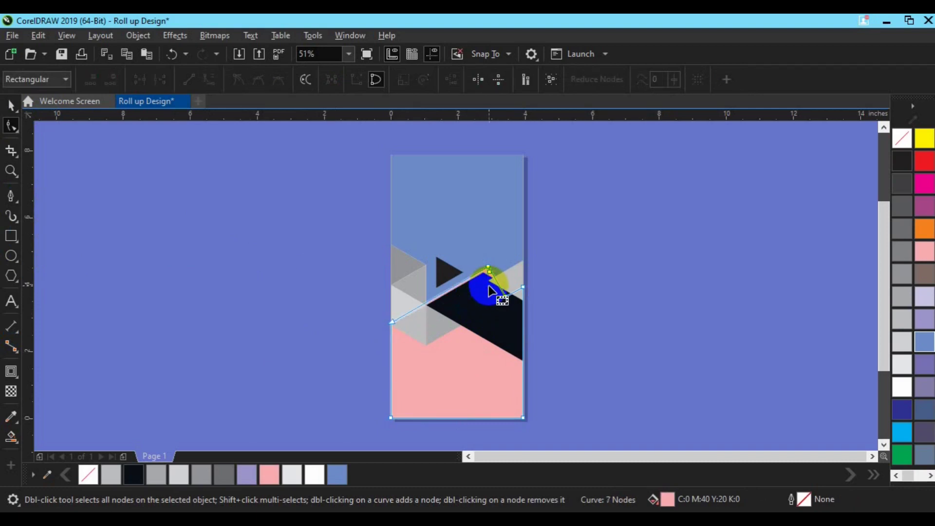
double_click(506, 297)
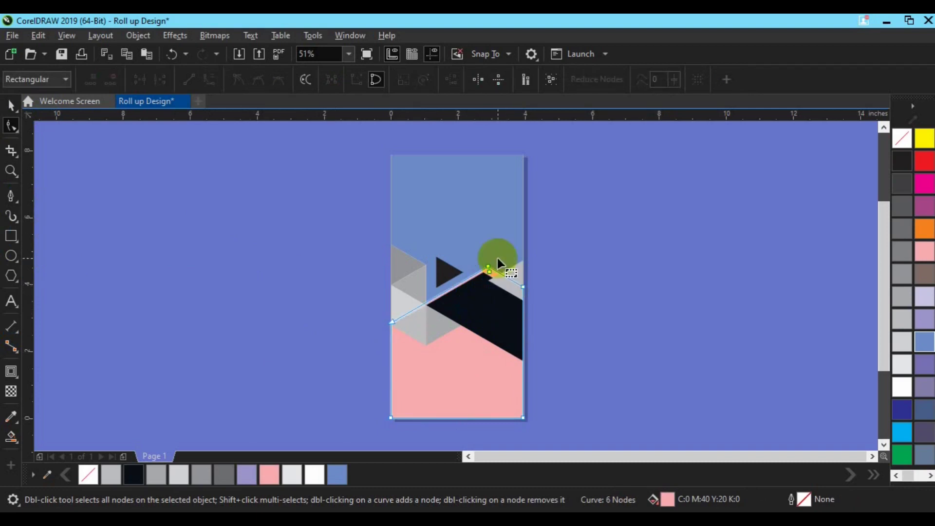
Move the pink shape's remaining peak nodes slightly down and to the left so they tuck behind the black band's peak.
drag(488, 267, 483, 278)
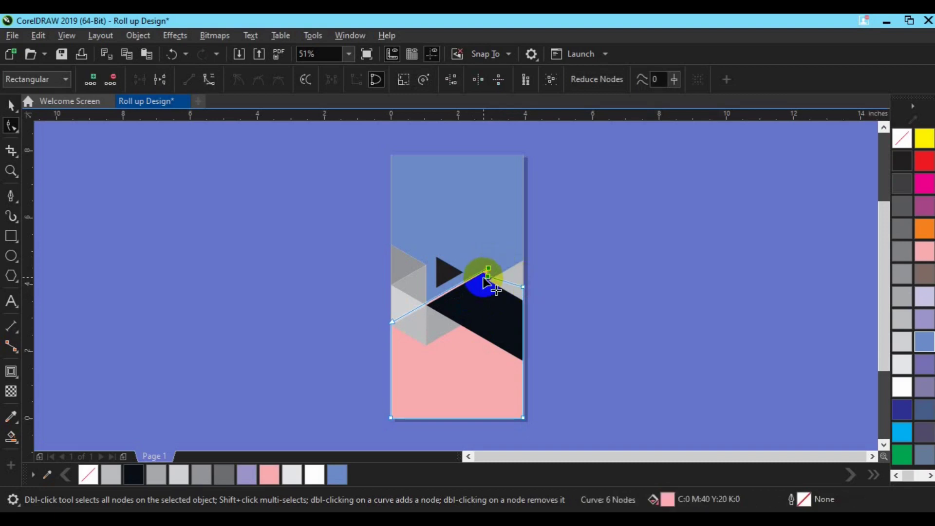
drag(532, 243, 461, 277)
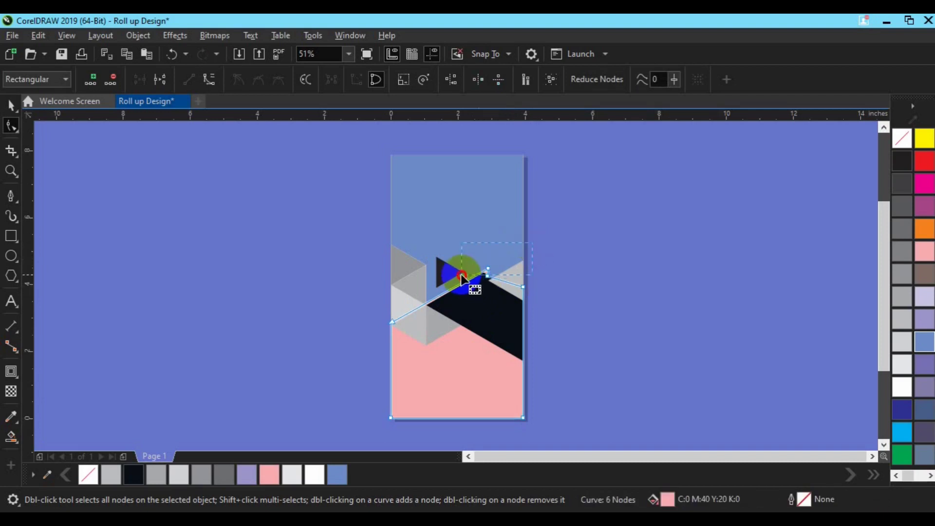
key(Down)
key(Down)
key(Down)
key(Down)
key(Down)
key(Down)
key(Left)
key(Left)
key(Left)
key(Left)
key(Left)
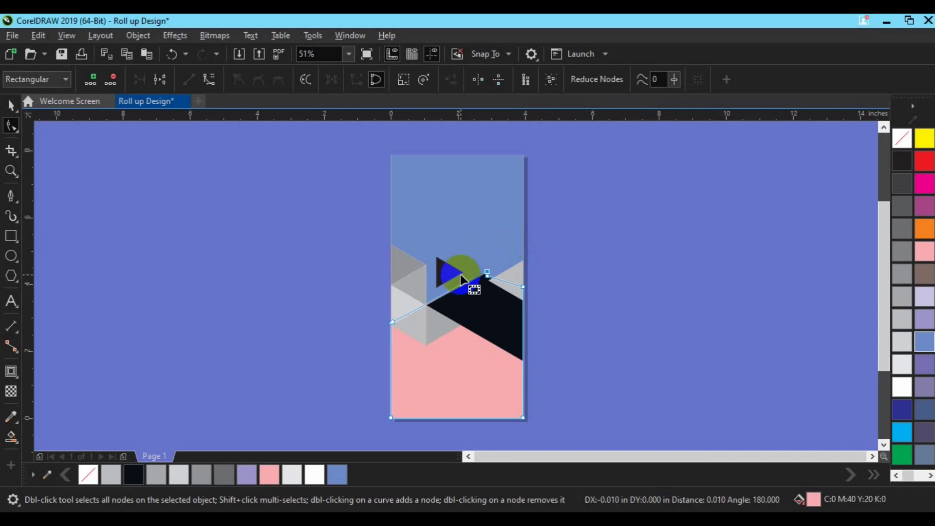
key(Down)
key(Down)
key(space)
click(595, 288)
click(487, 337)
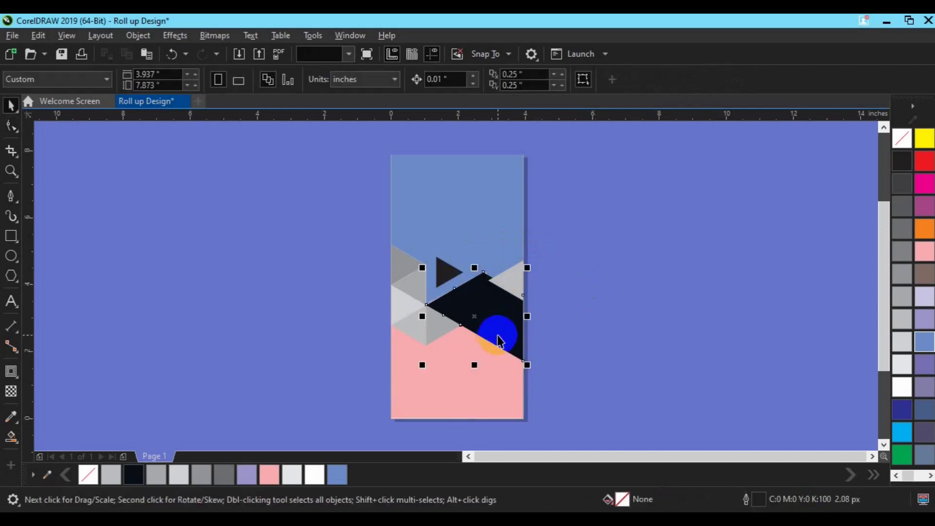
shift+click(486, 390)
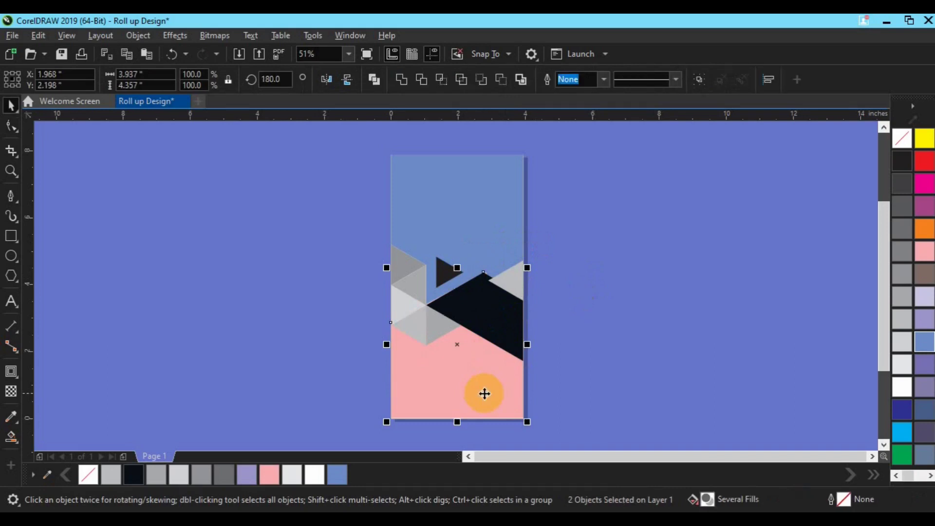
click(641, 327)
Add an unfilled page-size rectangle of 3.937 by 7.873 inches and save the document.
double_click(11, 237)
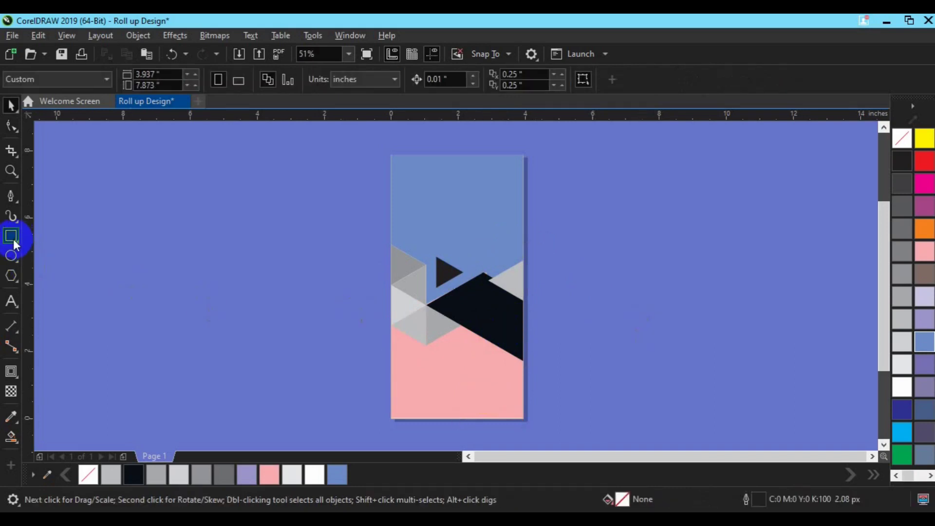
click(309, 290)
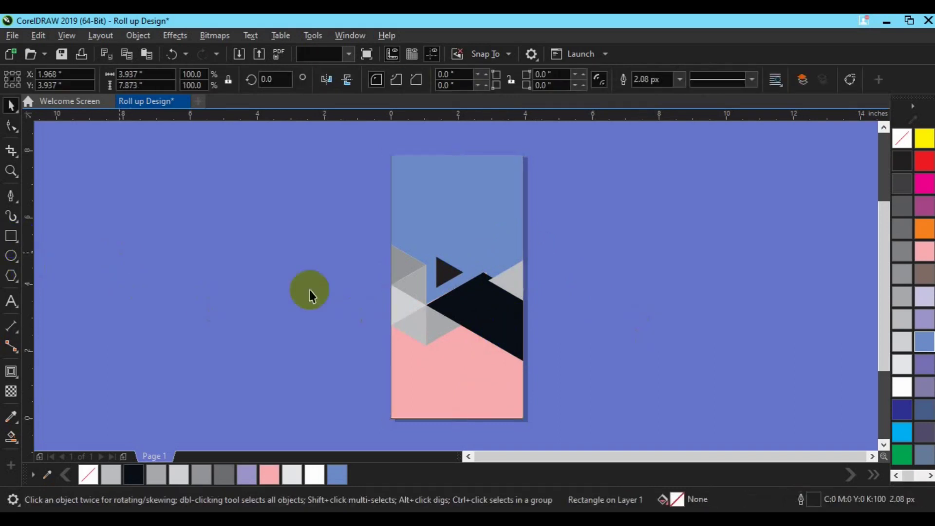
click(544, 331)
key(ctrl+s)
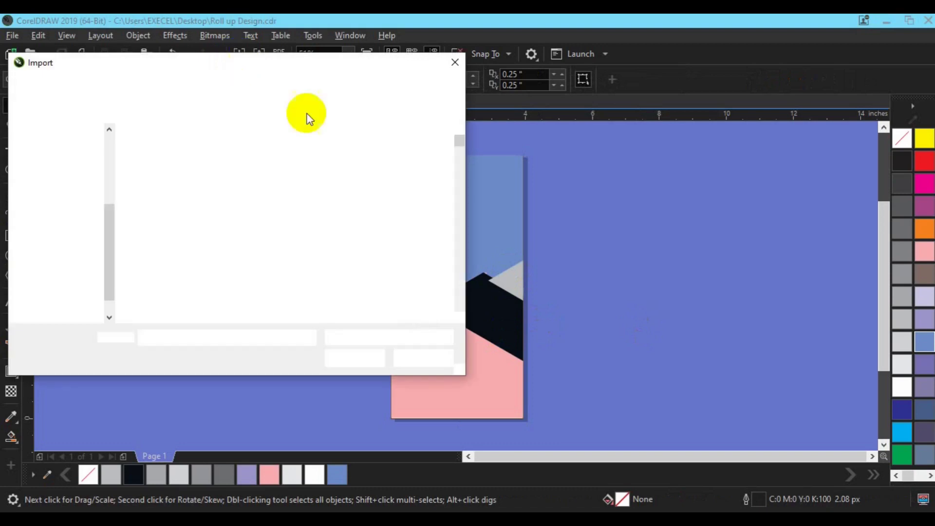
Import 6248.jpg from the freepik stockpoto folder at about 6.506 by 4.338 inches and move it beside the banner's lower right area.
click(458, 318)
drag(459, 318, 457, 317)
mouse_move(463, 160)
mouse_down()
mouse_move(455, 146)
mouse_move(454, 156)
mouse_up()
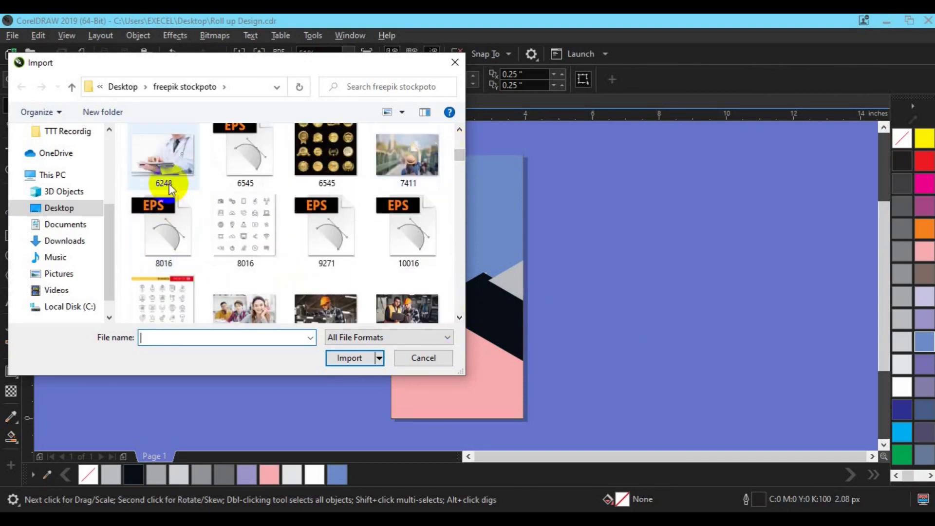
click(169, 189)
click(337, 354)
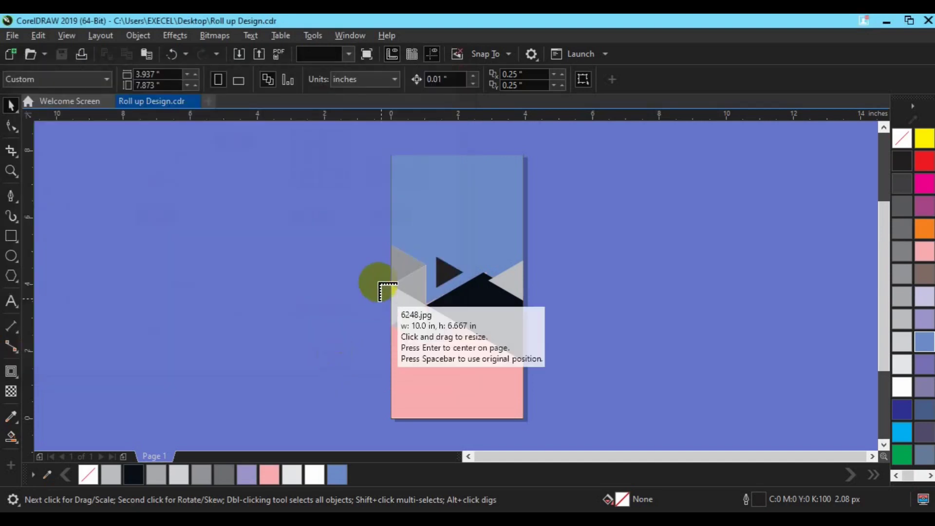
drag(376, 278, 742, 424)
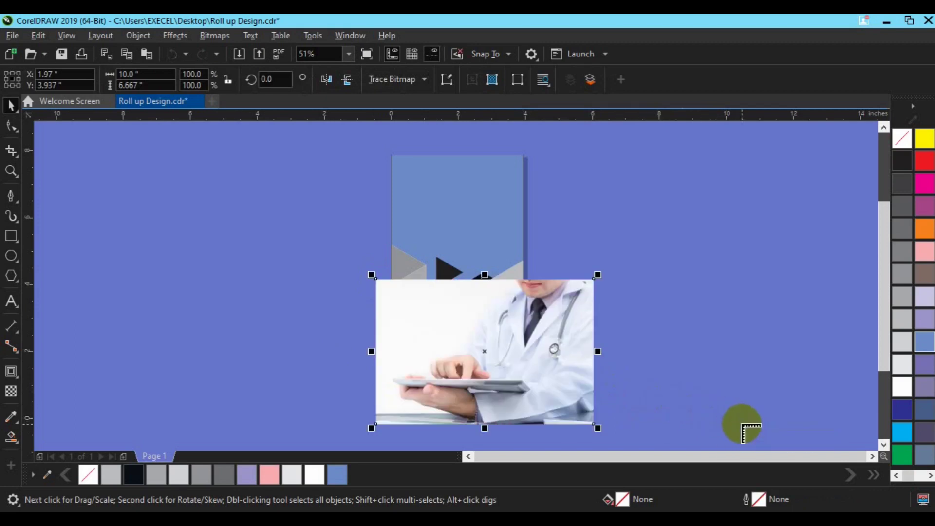
drag(537, 350, 599, 366)
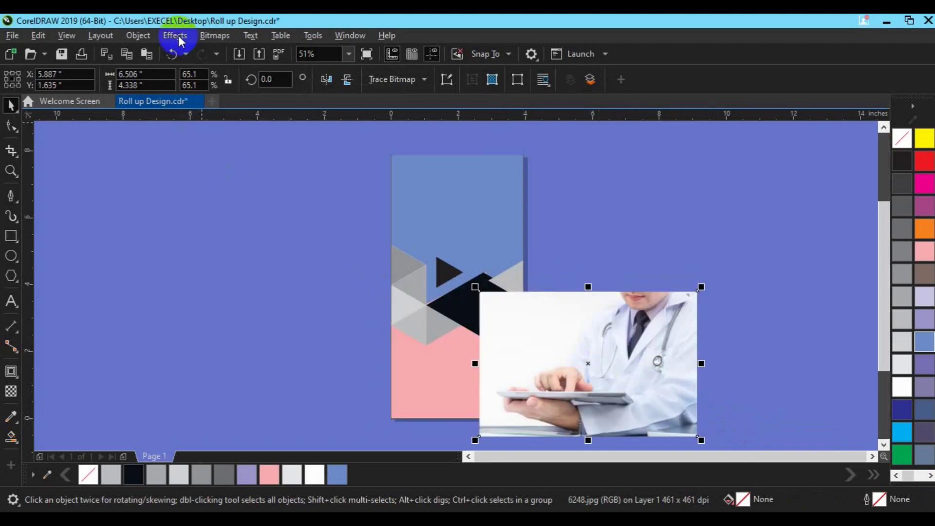
Place the doctor photo inside the pink lower shape as a PowerClip.
click(146, 36)
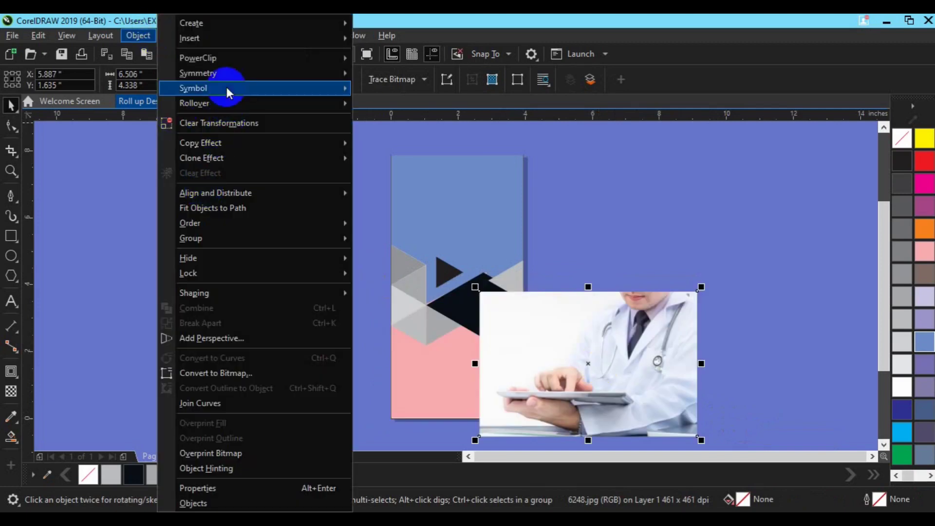
mouse_move(229, 62)
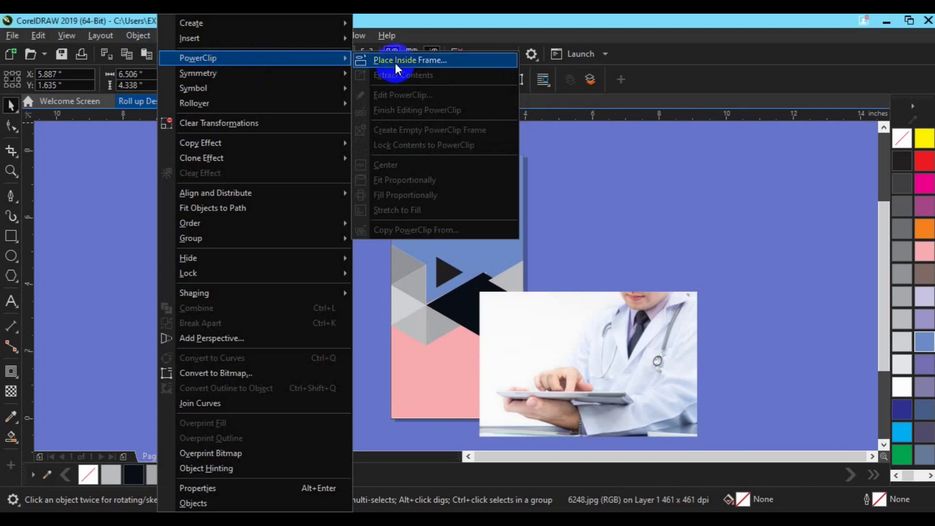
click(395, 63)
click(425, 381)
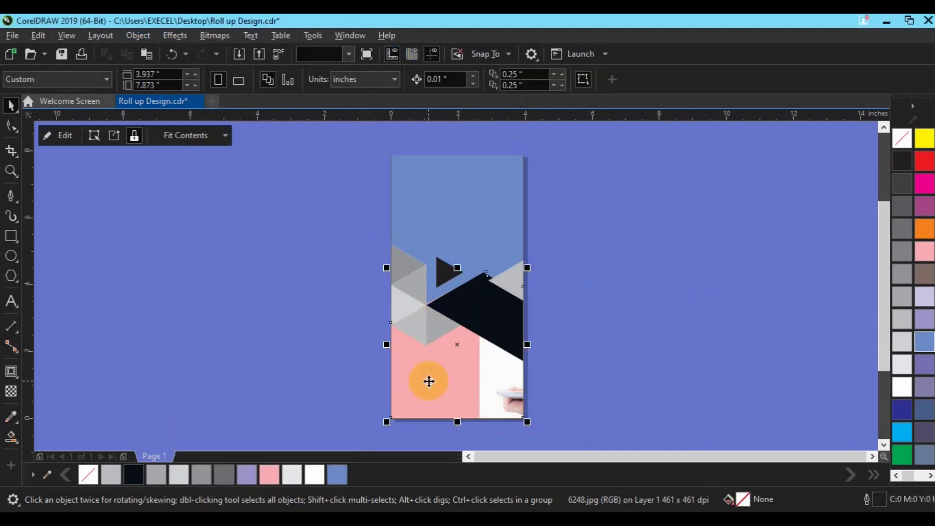
Edit the PowerClip contents and move the photo over the frame, centred at about X 1.61, Y 2.146 inches.
click(63, 138)
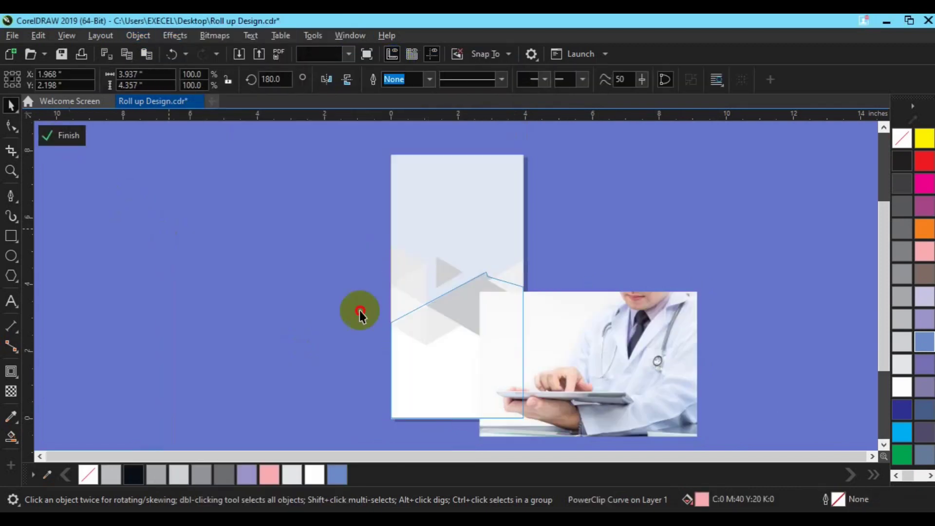
click(591, 372)
drag(463, 369, 449, 356)
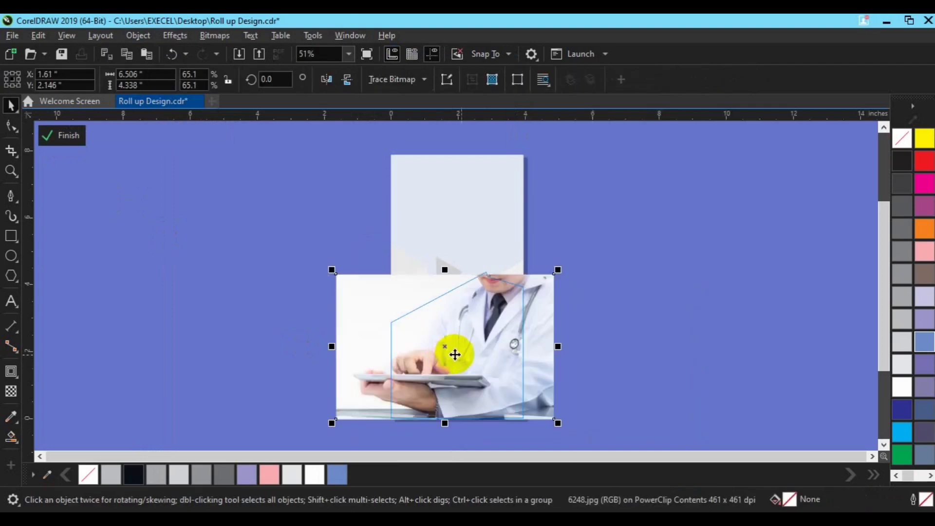
Nudge the photo horizontally within the frame to X 1.76 inches and finish editing the PowerClip.
key(Left)
key(Left)
key(Left)
key(Left)
key(Left)
key(Left)
key(Left)
key(Left)
key(Left)
key(Left)
key(Right)
key(Right)
key(Right)
key(Right)
key(Right)
key(Right)
key(Right)
key(Right)
key(Right)
key(Right)
key(Right)
key(Right)
key(Right)
key(Right)
key(Right)
key(Right)
key(Right)
key(Right)
key(Right)
key(Right)
key(Right)
key(Right)
key(Right)
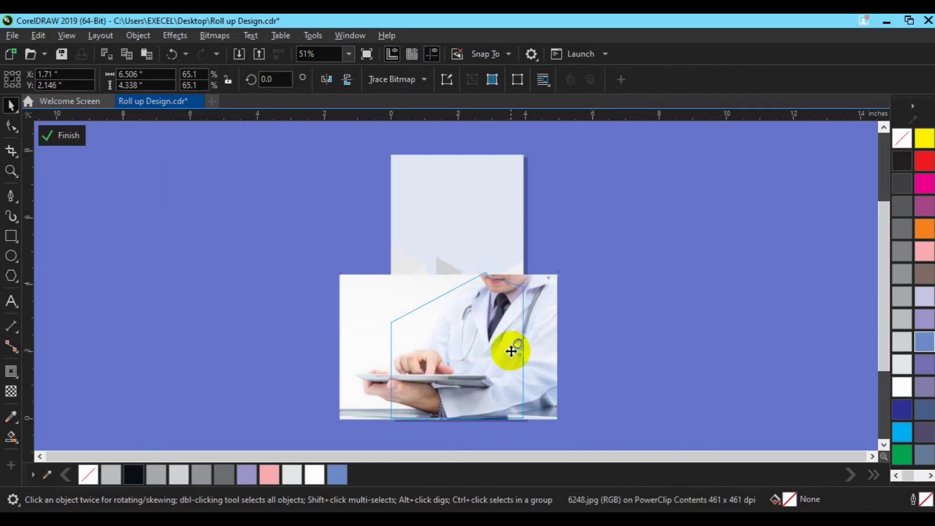
key(Right)
key(Right)
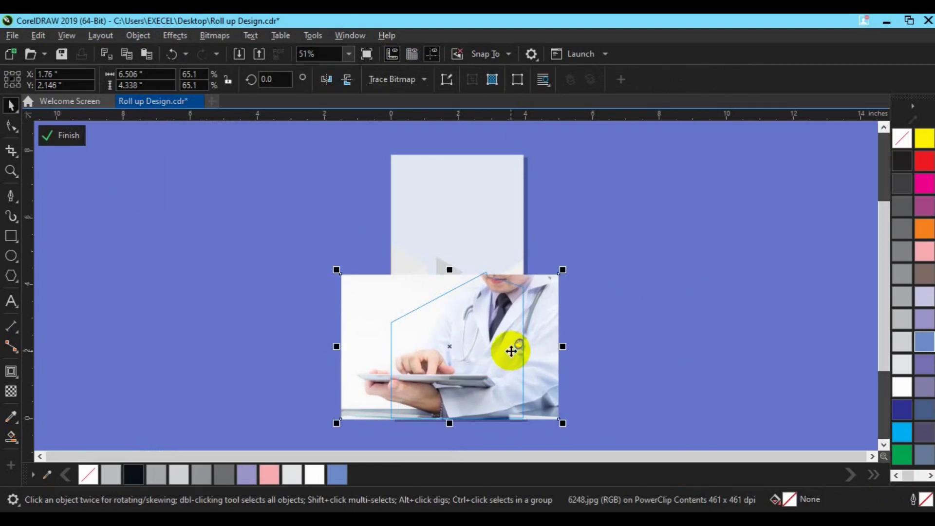
click(72, 142)
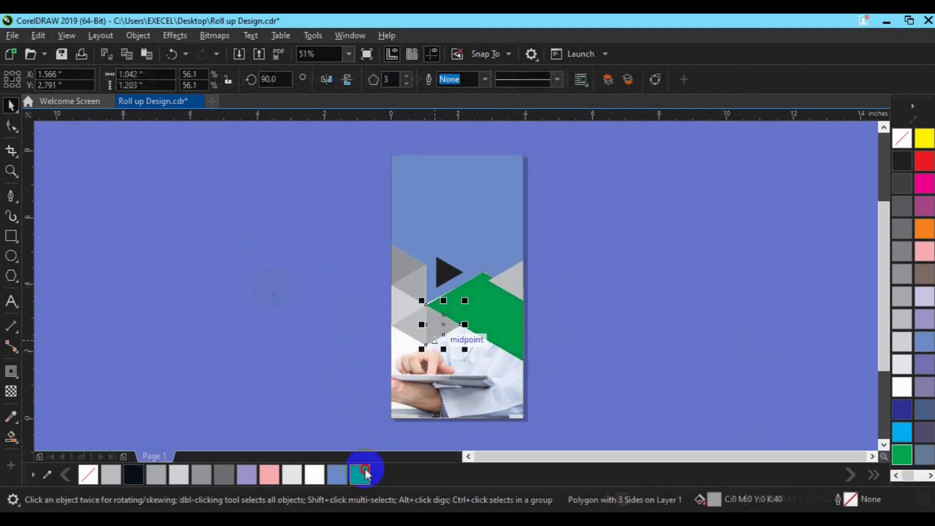
Fill the cluster's lower right and middle left gray triangles with light green C64 M0 Y100 K0 and its bottom left triangle with green.
click(365, 469)
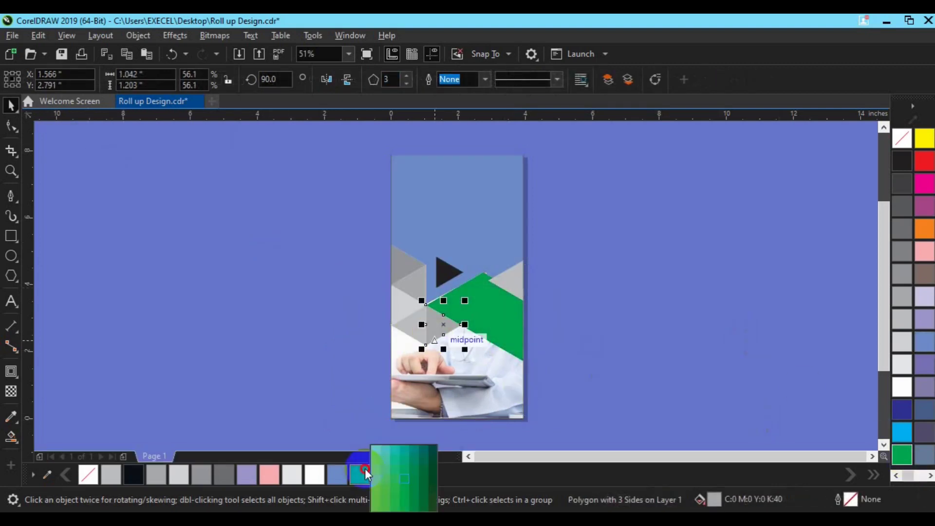
click(378, 497)
click(409, 325)
click(363, 475)
click(382, 473)
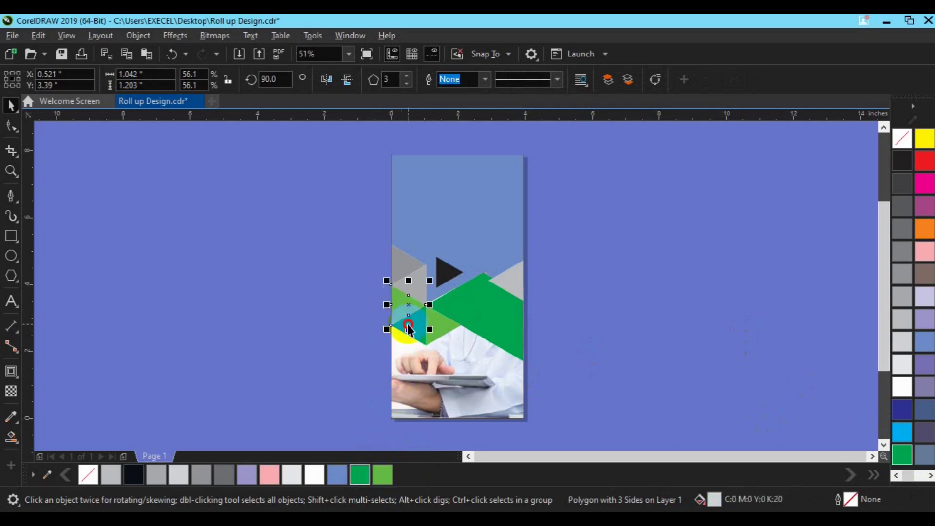
Fill the cluster's upper right-hand gray triangle with green and its topmost triangle with light green C64 M0 Y100 K0.
click(417, 286)
click(363, 471)
click(404, 265)
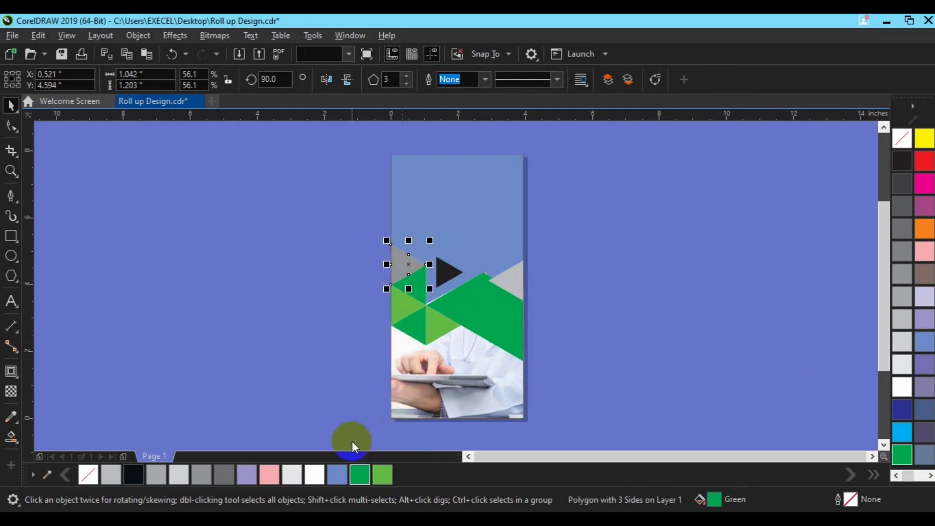
click(383, 473)
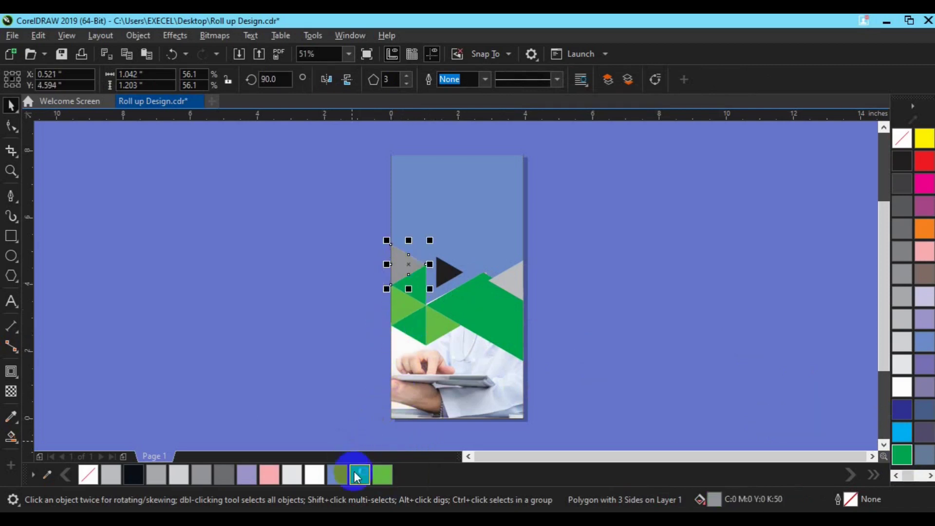
Fill the banner's blue upper shape with a uniform dark navy, about C91 M80 Y41 K72.
click(470, 280)
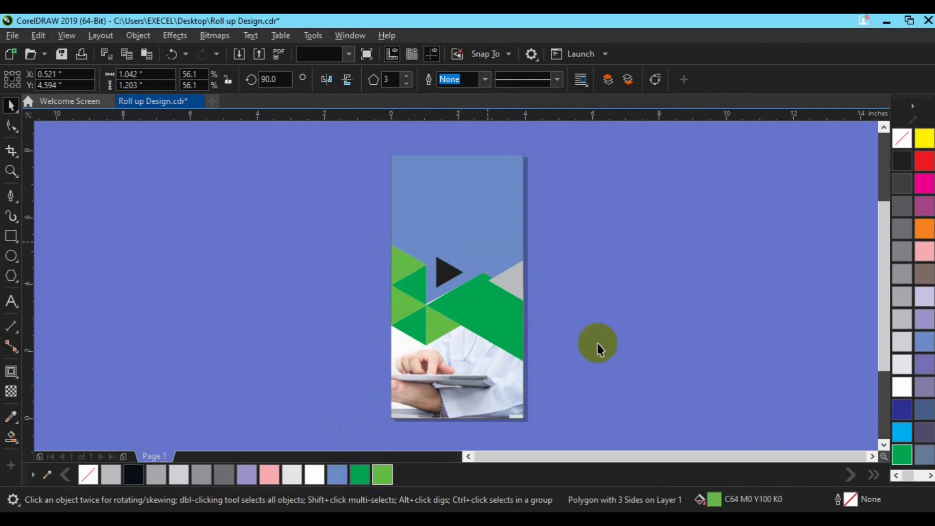
click(905, 417)
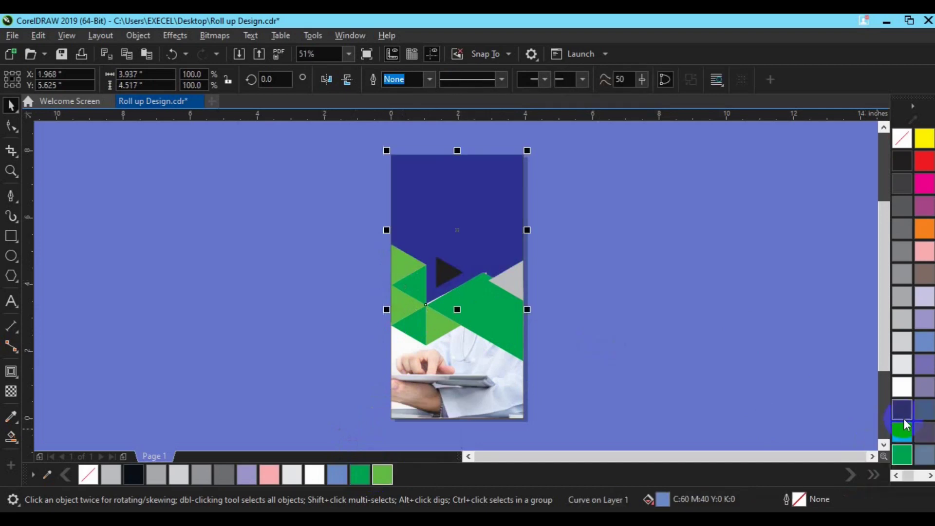
double_click(662, 501)
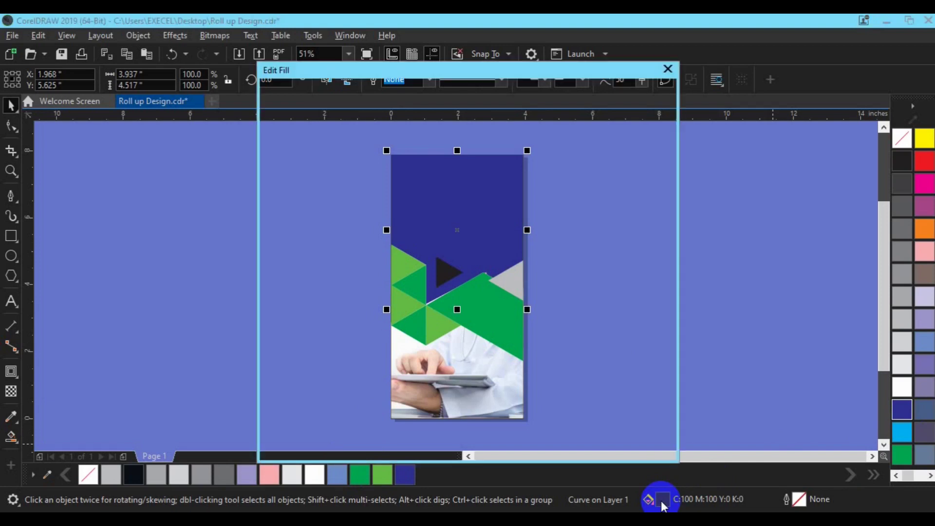
click(385, 202)
drag(487, 69, 748, 43)
drag(639, 313, 641, 317)
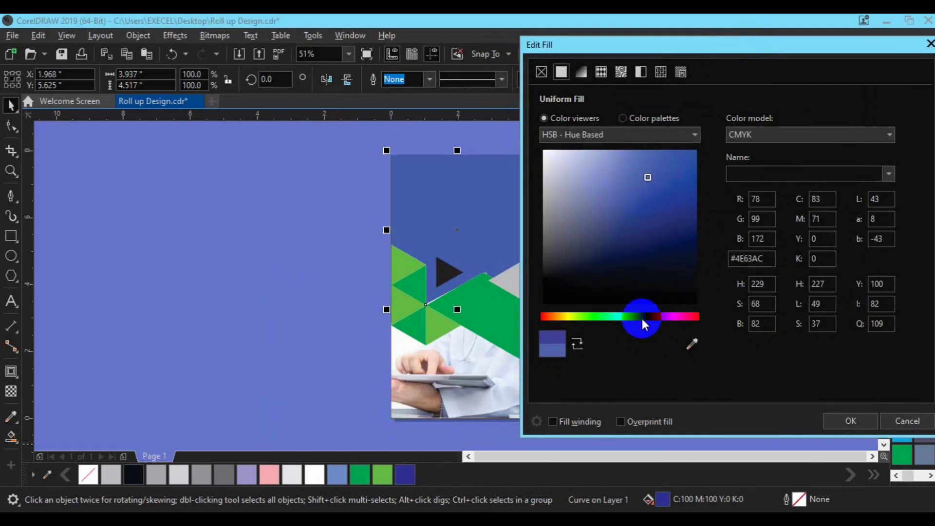
click(626, 207)
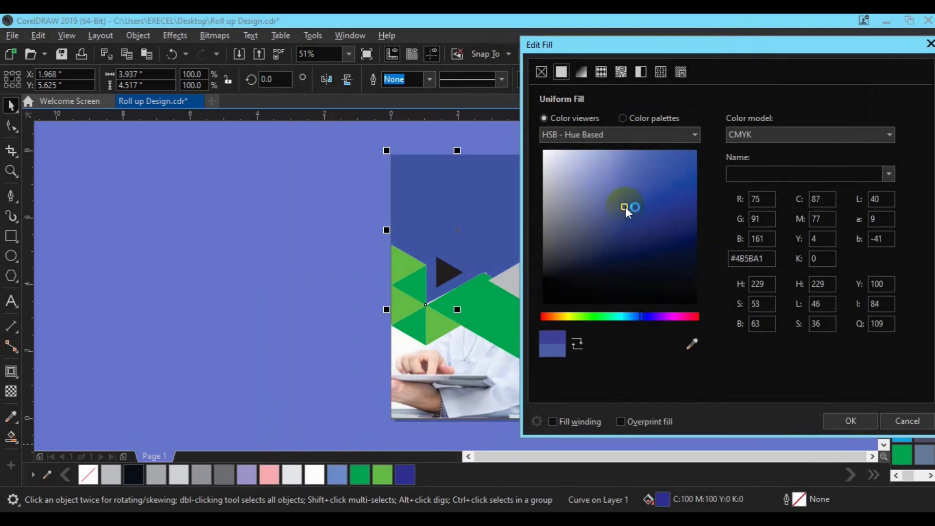
click(686, 257)
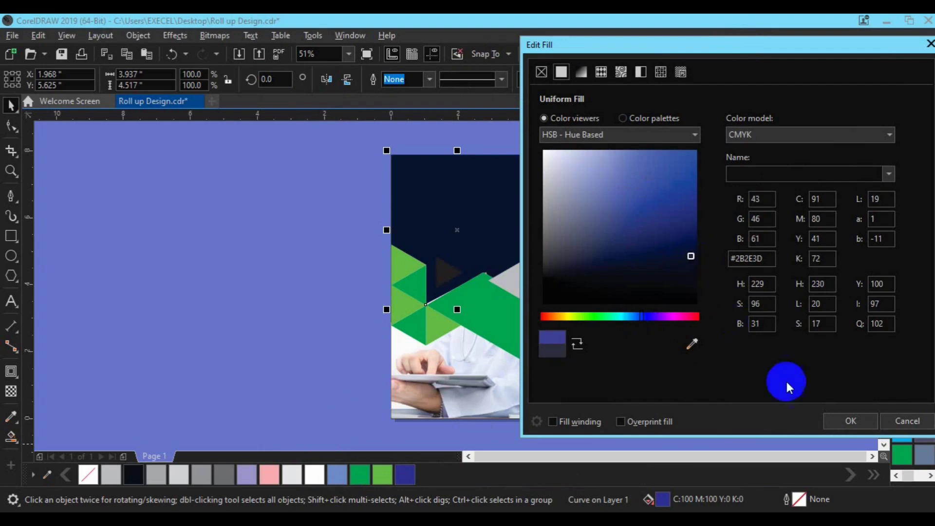
click(850, 420)
Fill the small black triangle and the gray triangle at the banner's right edge with light green C64 M0 Y100 K0.
click(451, 276)
click(382, 475)
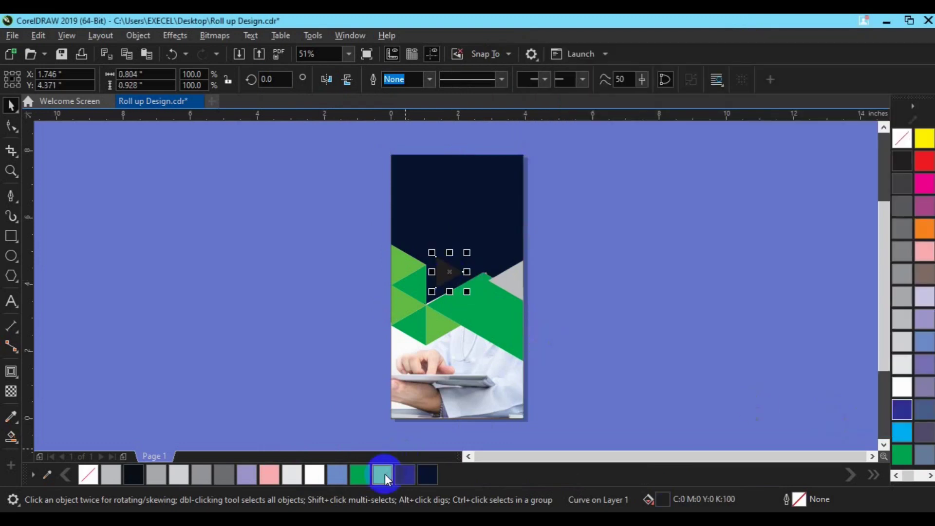
click(622, 272)
click(521, 277)
click(520, 283)
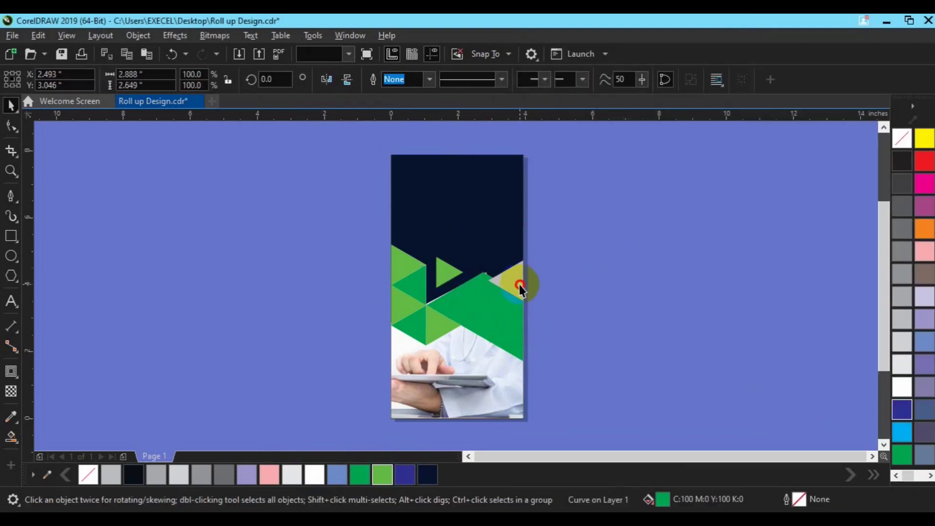
click(382, 474)
click(489, 326)
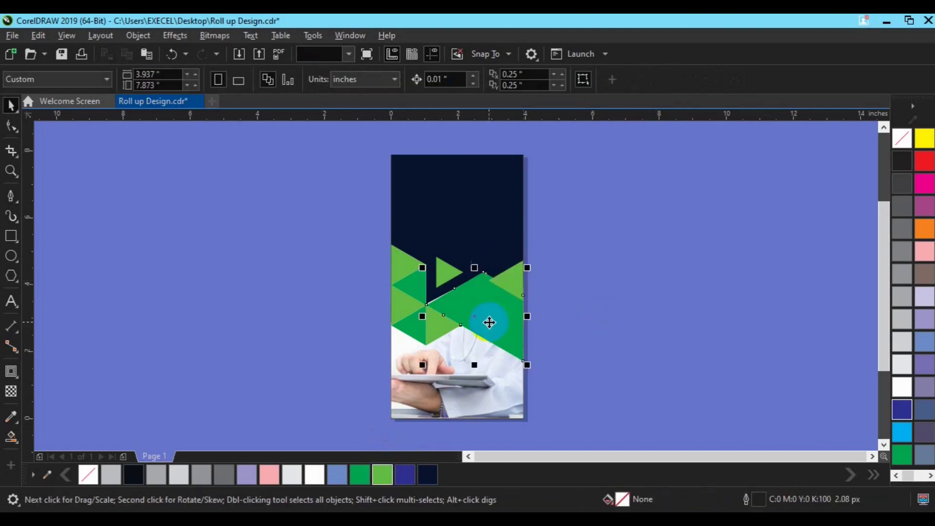
click(11, 126)
click(426, 303)
mouse_move(427, 303)
mouse_down()
mouse_move(411, 297)
mouse_move(431, 308)
mouse_up()
key(space)
Move the large green band's left corner node slightly upward, closing the gap beside the triangle cluster.
click(493, 329)
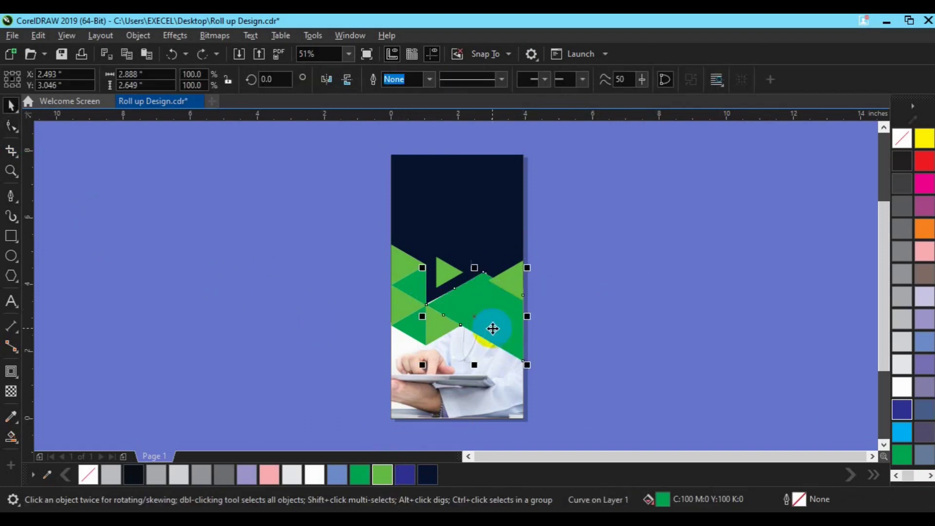
scroll(493, 329, up, 2)
click(11, 126)
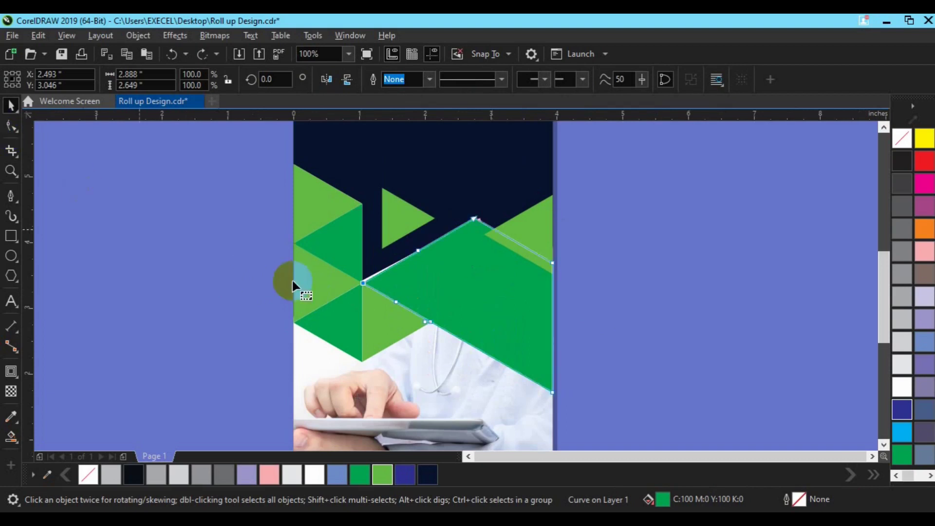
click(362, 281)
drag(363, 282, 363, 277)
Delete the extra nodes along the large green band's lower left edge.
click(379, 297)
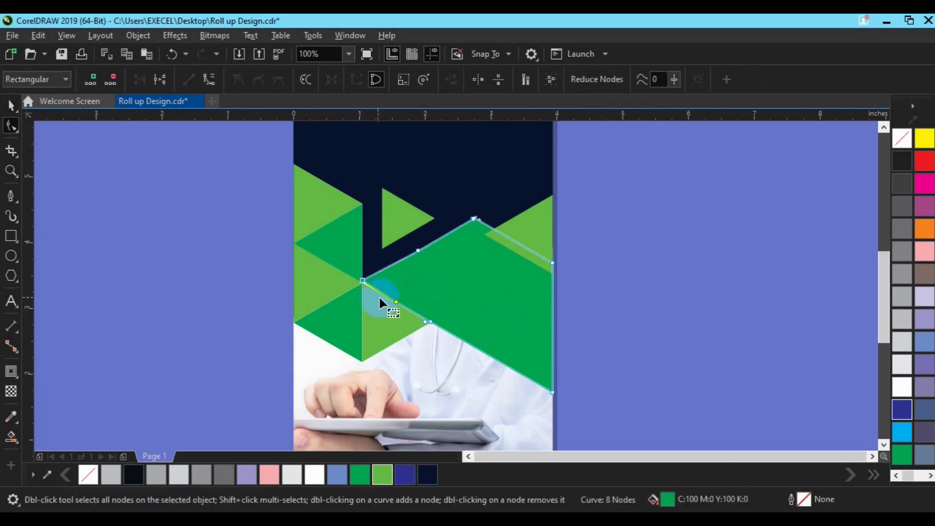
double_click(397, 302)
drag(378, 293, 378, 292)
double_click(429, 320)
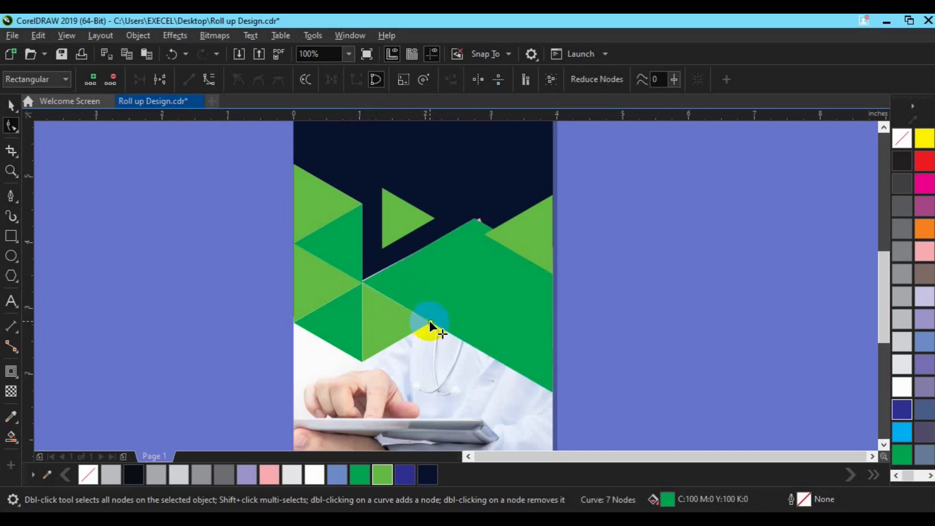
double_click(430, 320)
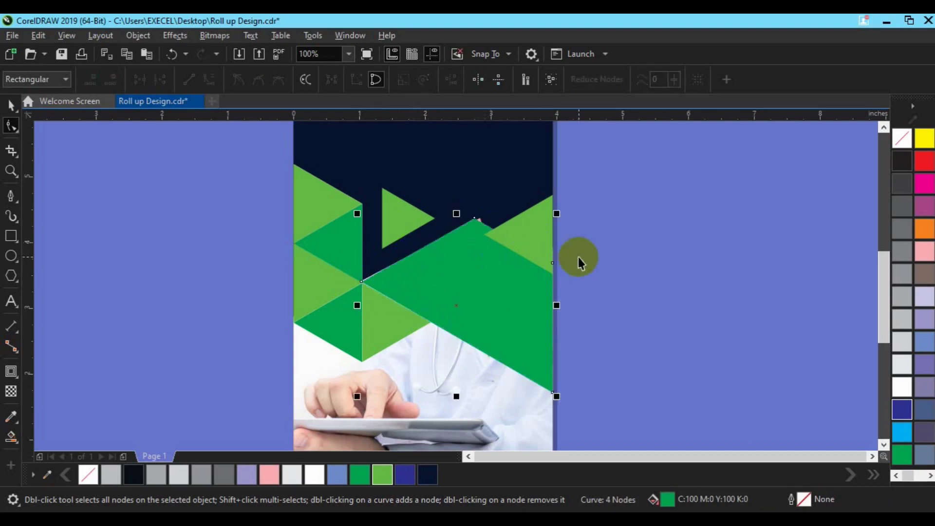
key(space)
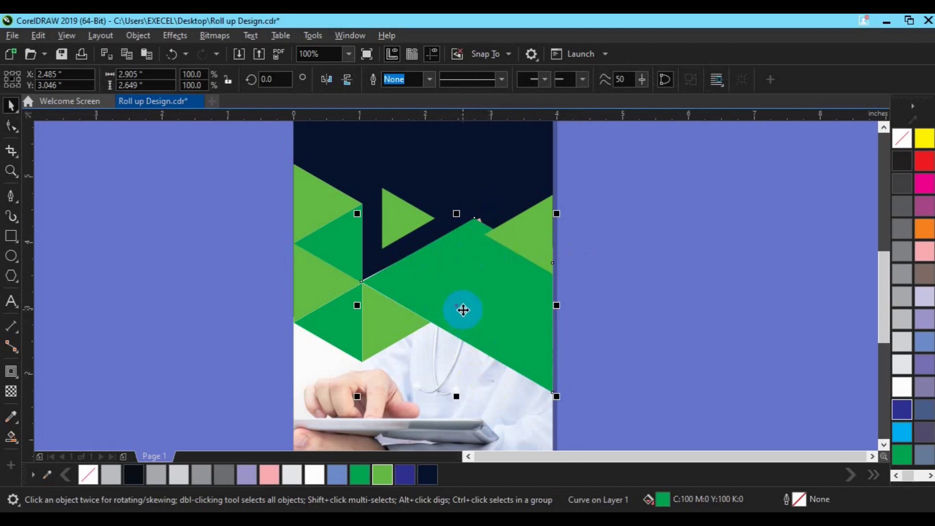
Nudge the large green band's peak node slightly upward to cover the gap under the navy area.
click(614, 306)
click(485, 289)
click(10, 126)
drag(469, 201, 487, 241)
key(Up)
key(space)
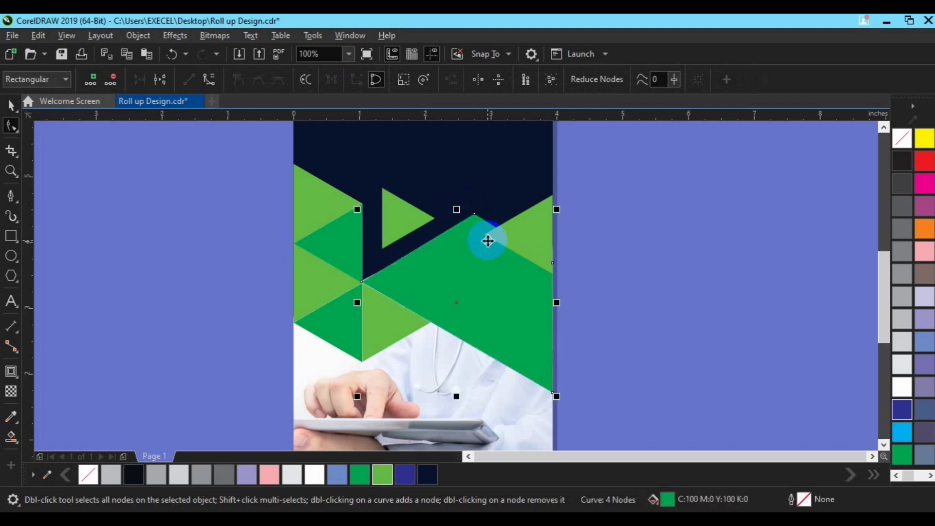
Set the large green band's transparency merge mode to Multiply and save the document.
click(11, 391)
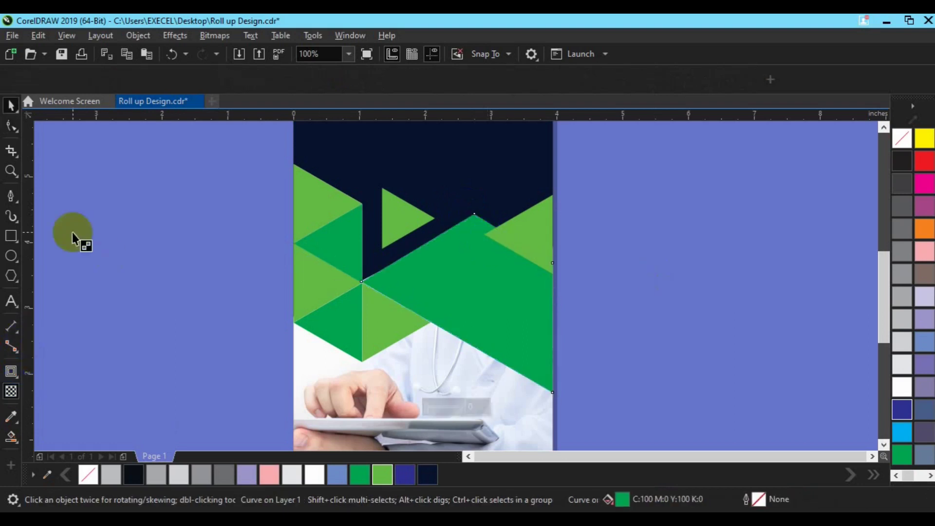
click(183, 80)
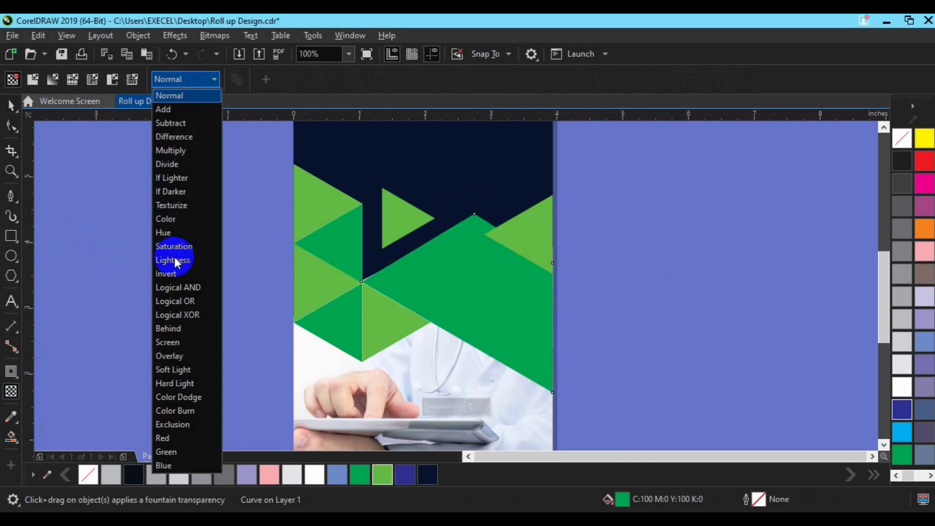
click(181, 150)
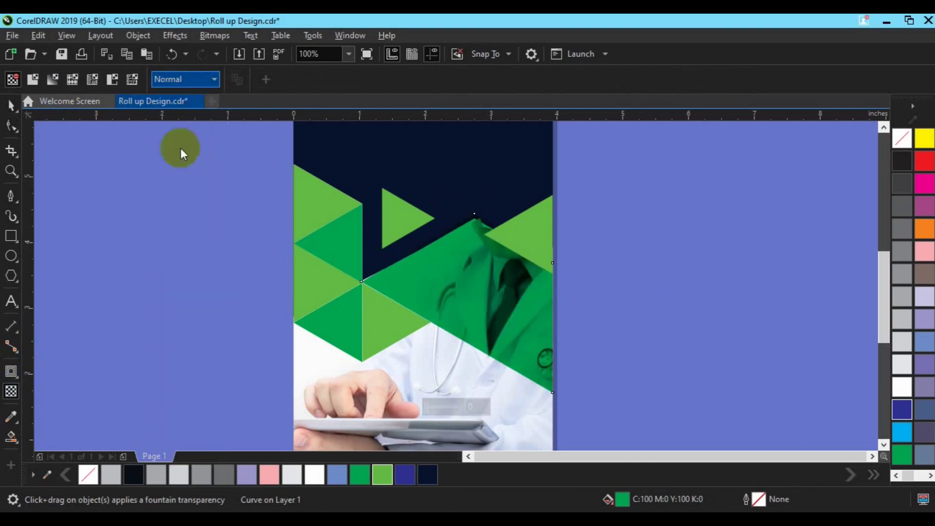
click(194, 81)
click(193, 147)
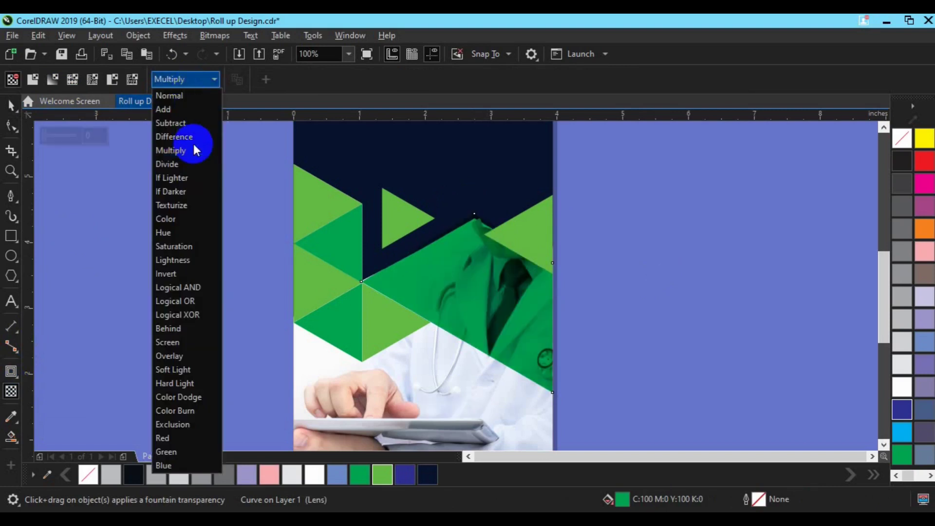
click(12, 105)
key(F3)
click(147, 254)
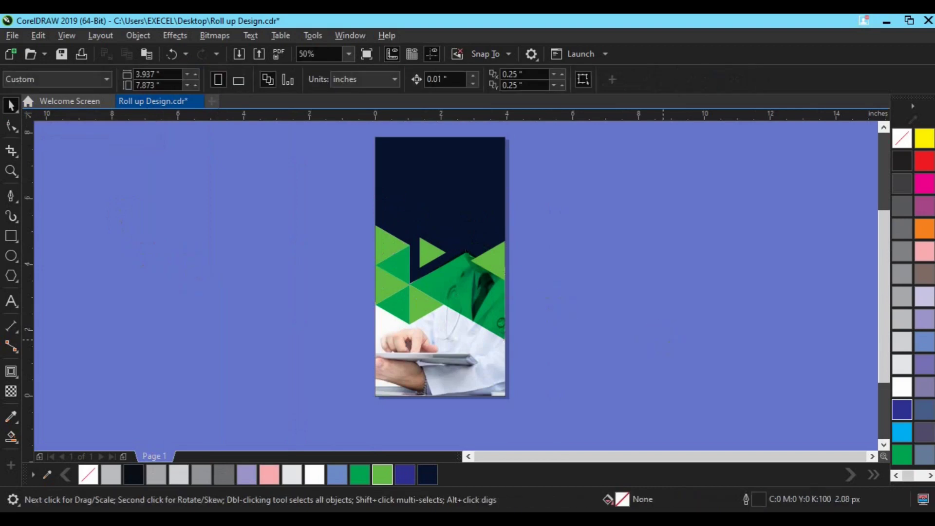
key(ctrl+s)
Add three-line artistic text reading "WE ARE / CREATIVE AGENCY / STUDIO WORK" beside the navy area.
scroll(492, 272, up, 1)
key(h)
drag(417, 213, 413, 360)
key(space)
click(13, 301)
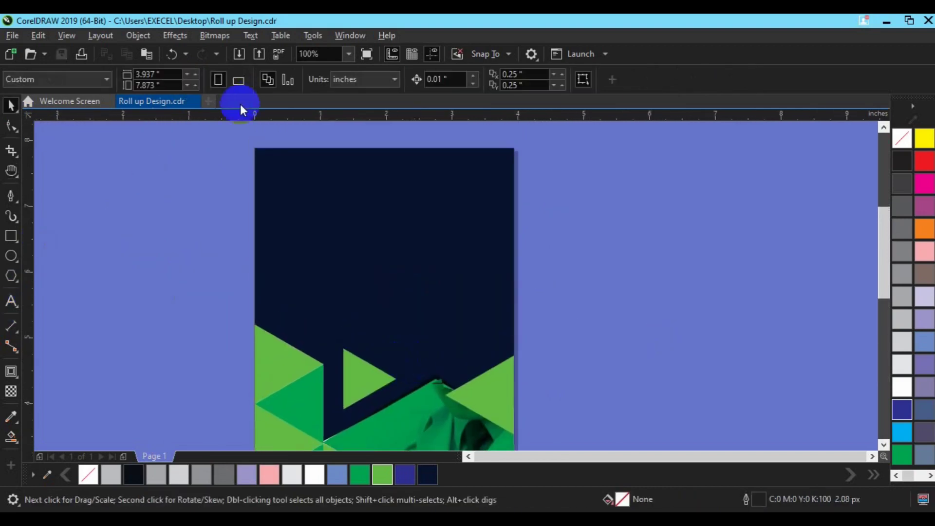
click(172, 225)
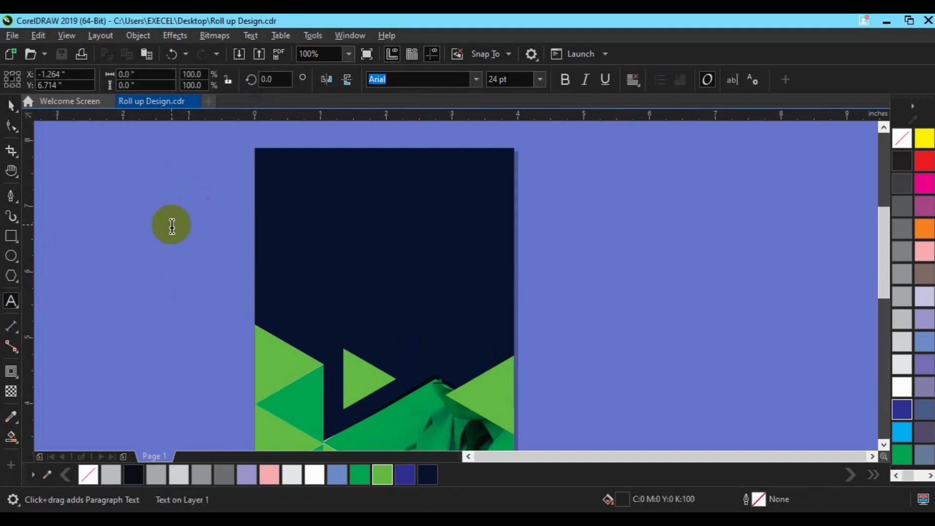
key(Escape)
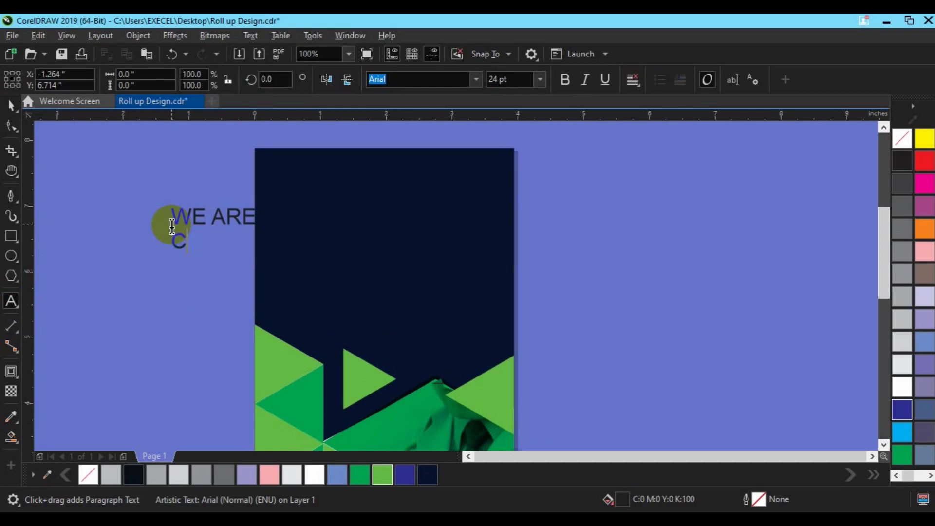
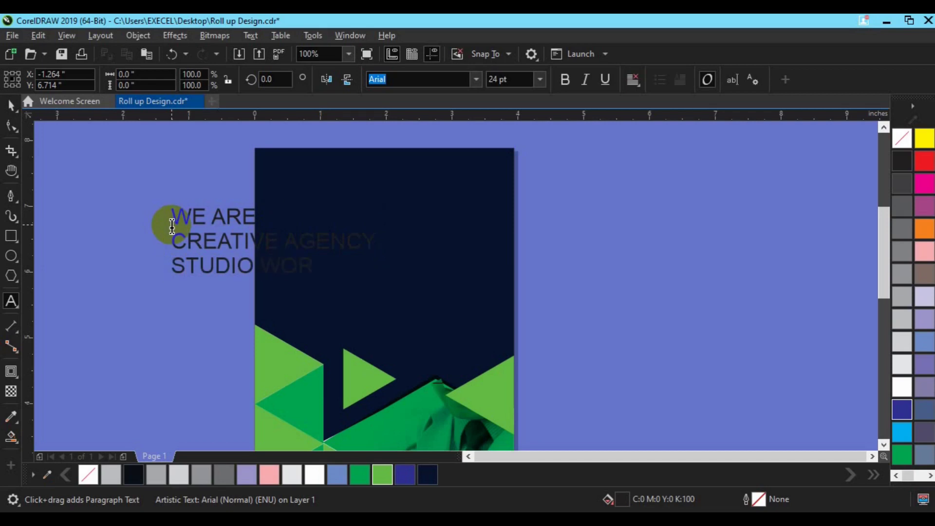
click(11, 104)
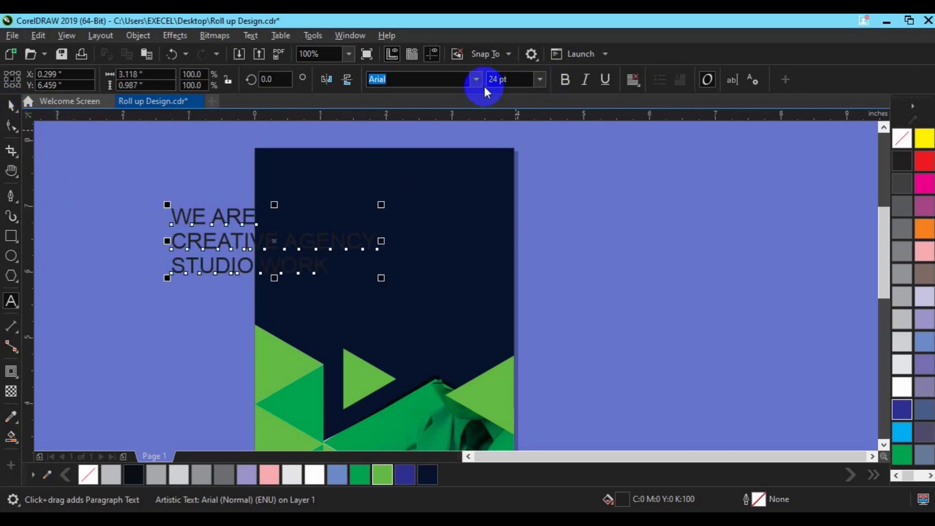
Color the headline text white and set its font to Raleway (Regular, Normal).
click(900, 385)
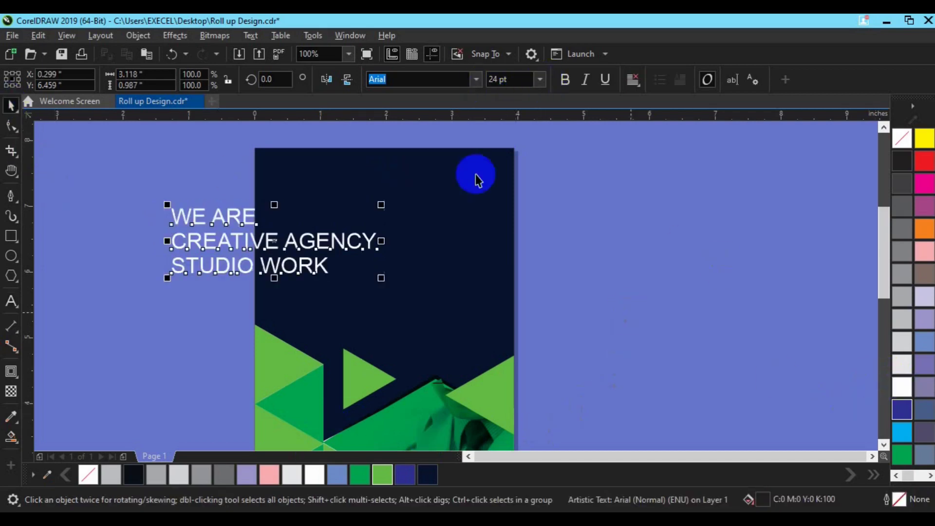
click(477, 80)
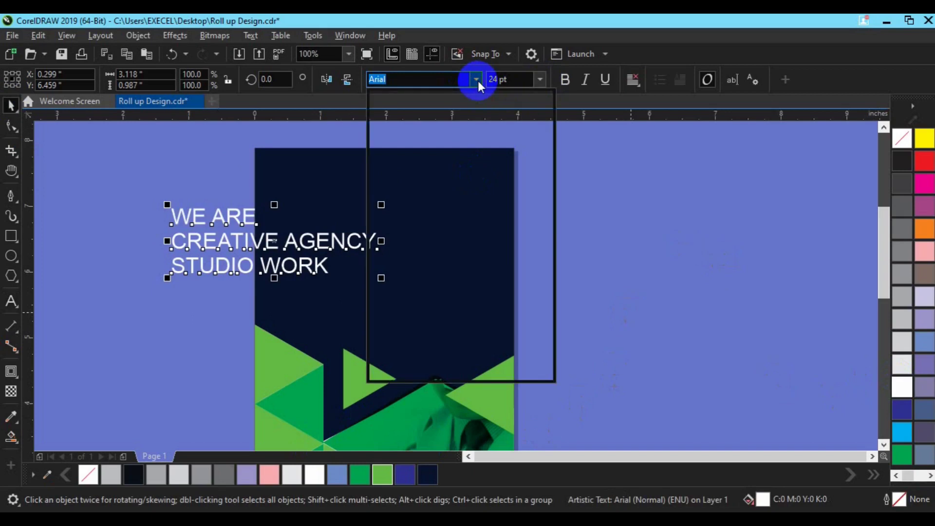
text(Raleway)
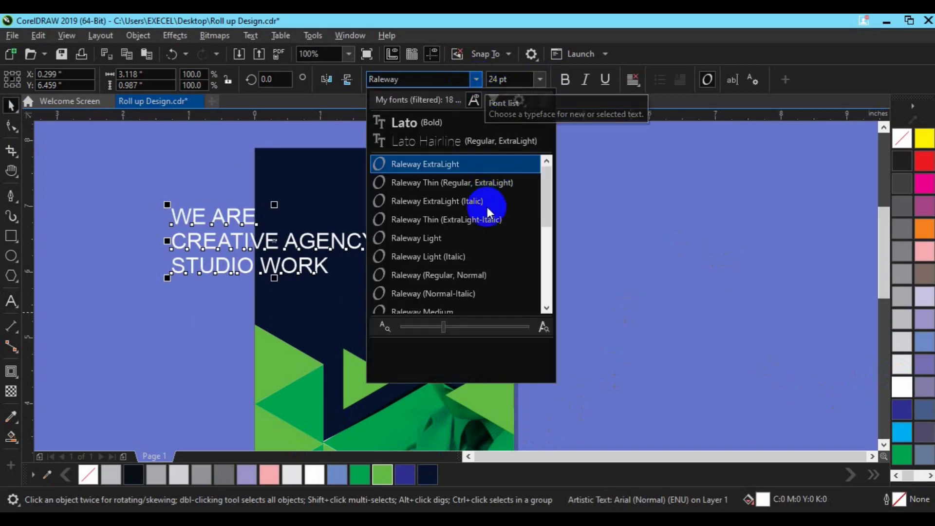
click(474, 274)
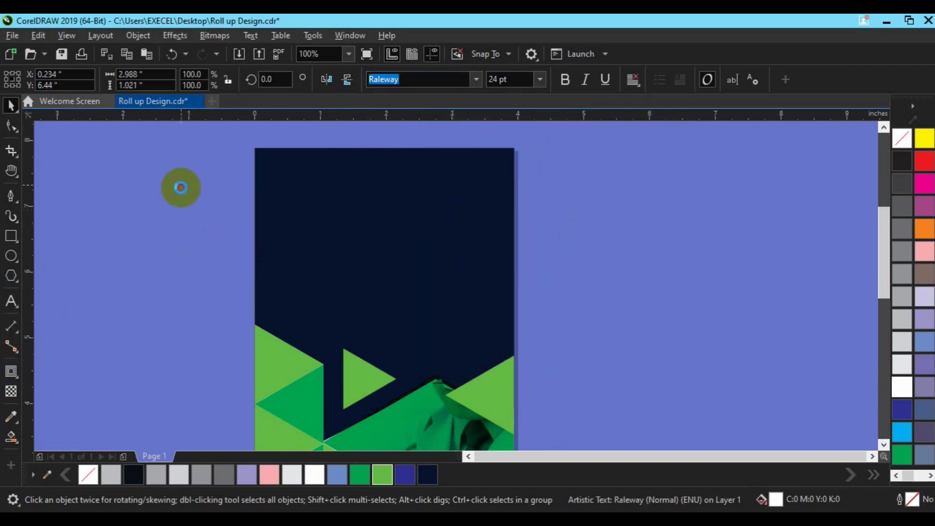
Add a quotation mark on its own line above and another below the headline text.
double_click(171, 212)
click(176, 215)
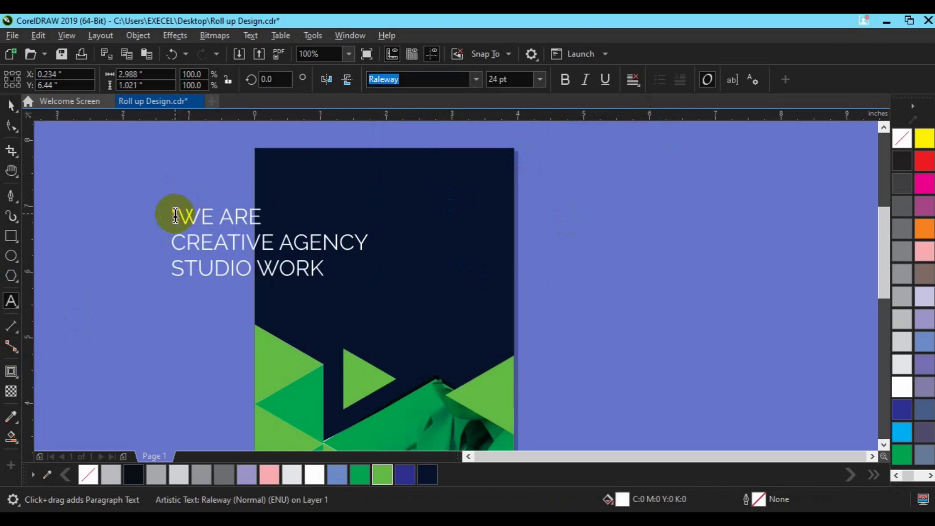
text(")
key(Return)
click(326, 291)
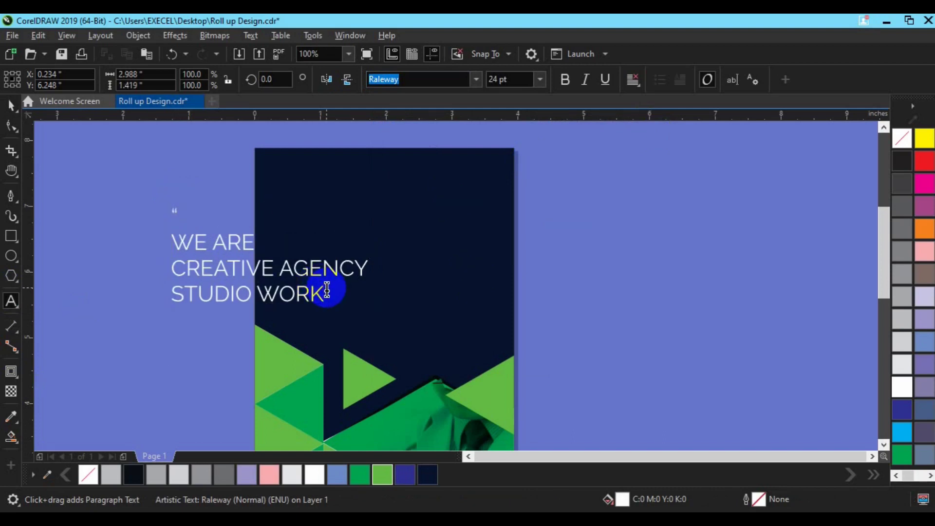
click(10, 105)
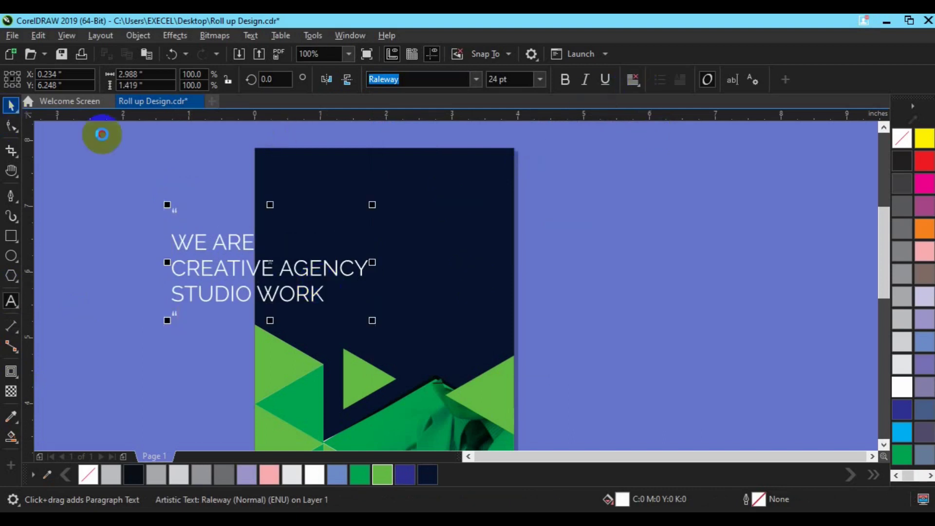
Center-align the headline text and place it in the navy area's upper part at X 1.968, Y 6.909 inches.
click(641, 88)
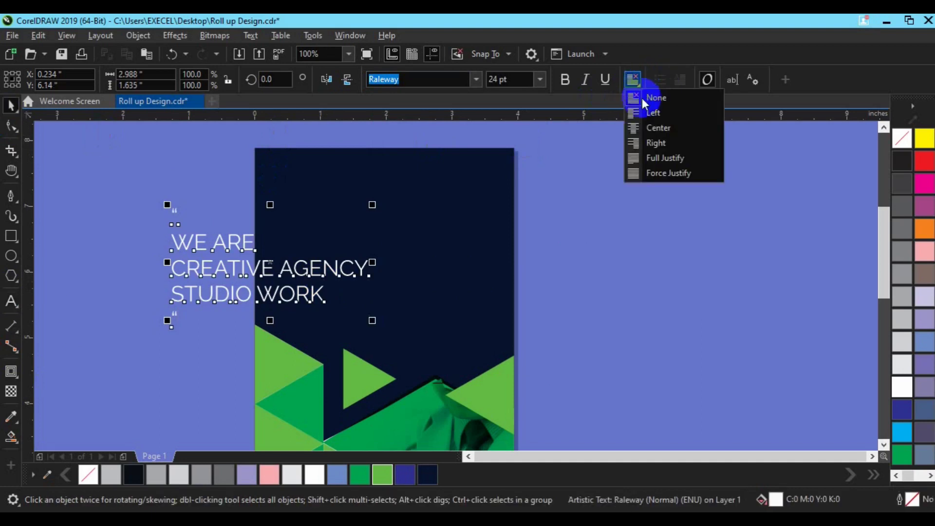
click(655, 127)
drag(283, 260, 387, 231)
click(608, 249)
key(Up)
key(Up)
key(Up)
key(Up)
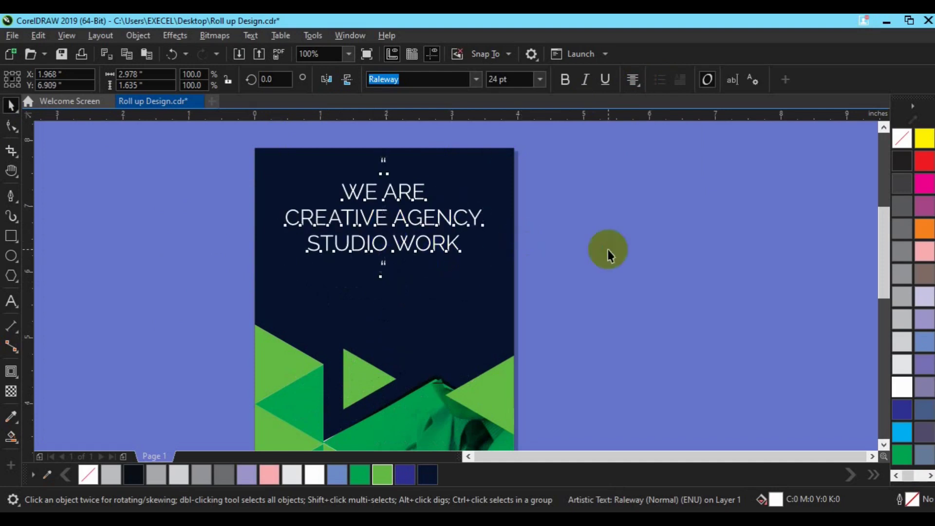
Break the headline text apart into separate lines and color both quotation marks light green.
key(ctrl+k)
shift+click(384, 265)
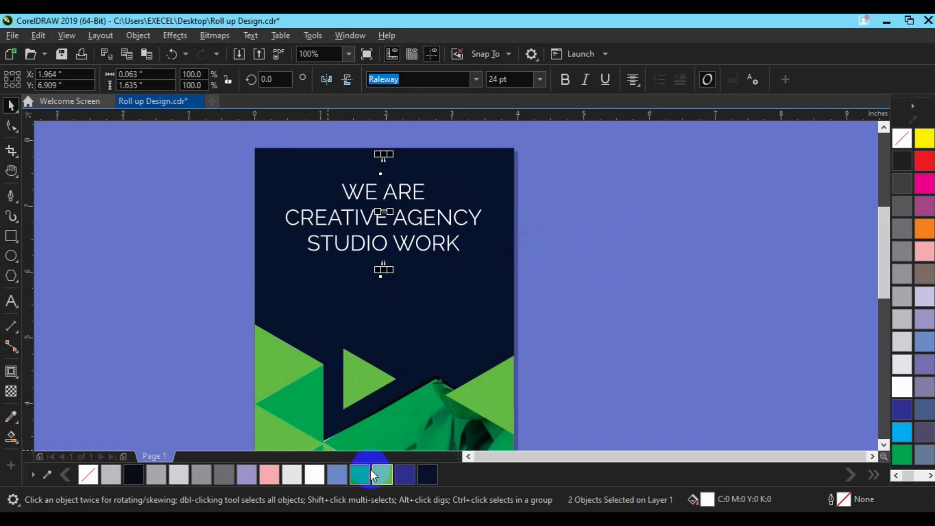
click(558, 358)
Make the "CREATIVE AGENCY" line bold and color it light green (C64 M0 Y100 K0).
click(408, 215)
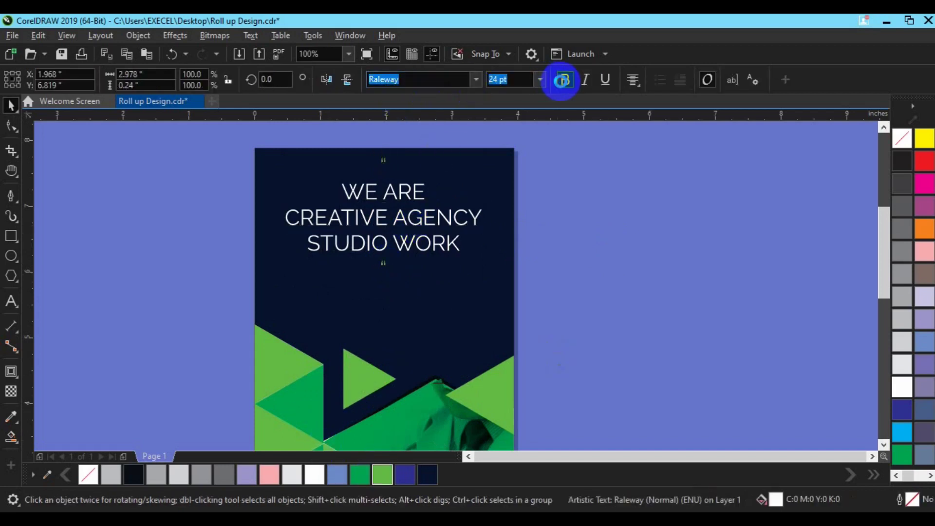
click(564, 82)
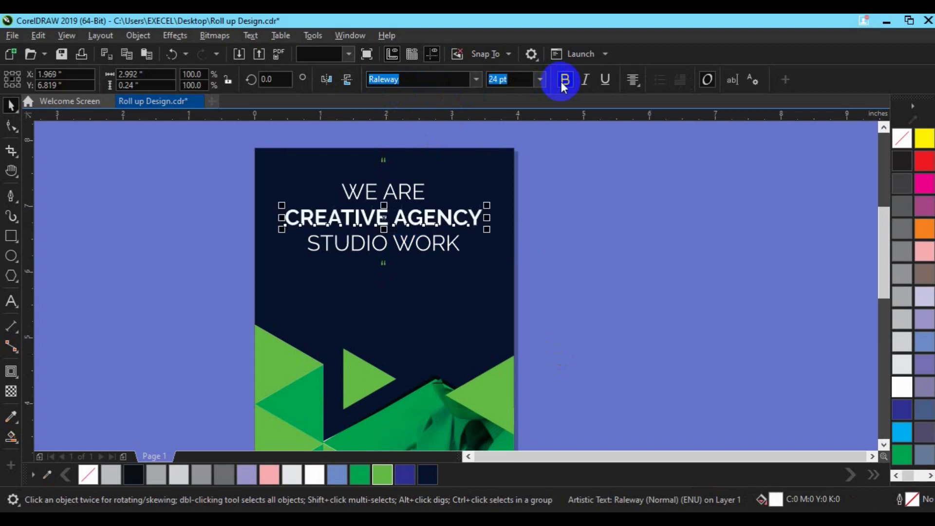
click(383, 475)
click(157, 332)
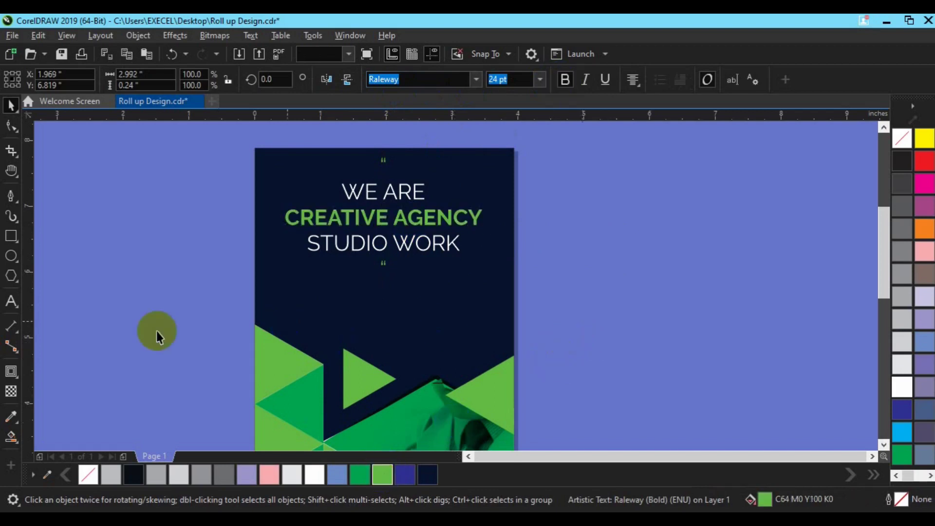
Group the headline lines with the quotation marks and move the group slightly higher, near the navy area's upper edge.
drag(271, 142, 510, 290)
key(ctrl+g)
shift+click(491, 319)
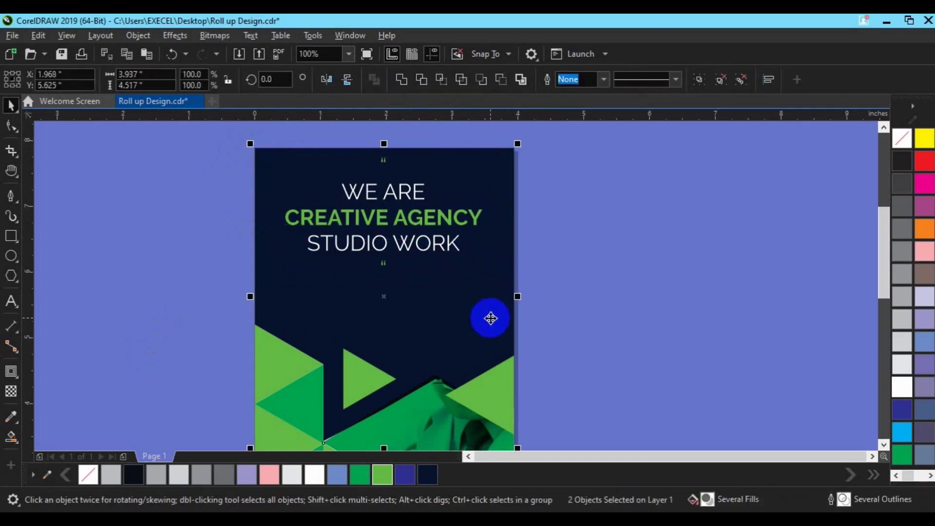
key(e)
click(377, 233)
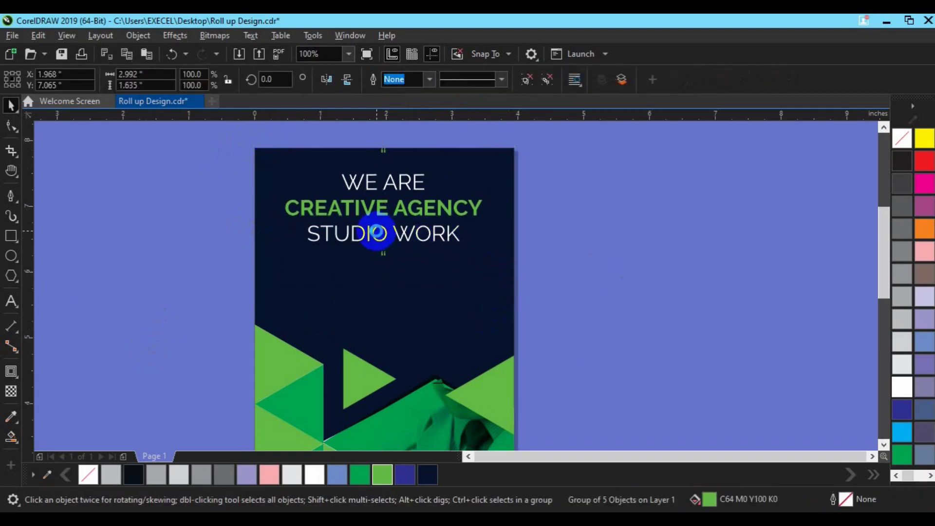
drag(376, 233, 378, 238)
click(51, 305)
Create a paragraph text frame about 0.9 by 0.52 inches below the headline's left side and fill it with Lorem ipsum placeholder text.
click(11, 302)
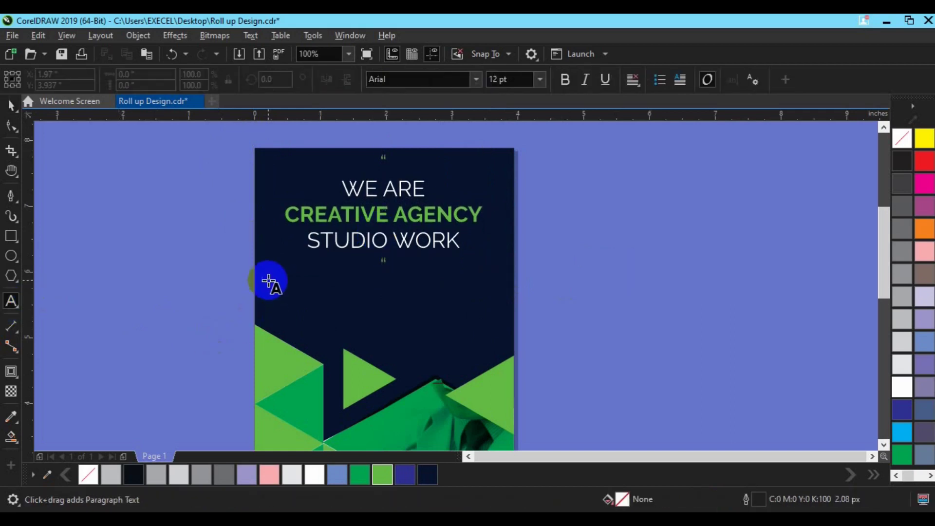
drag(268, 280, 332, 312)
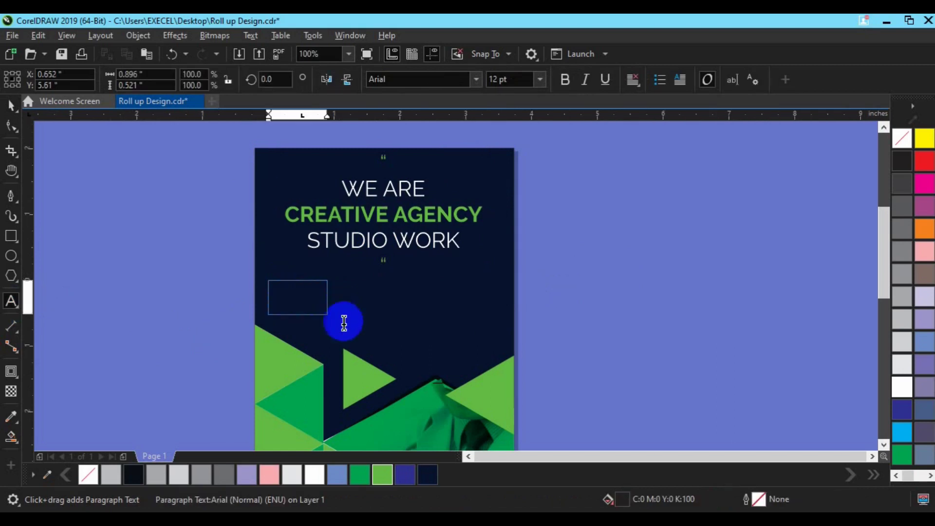
click(291, 299)
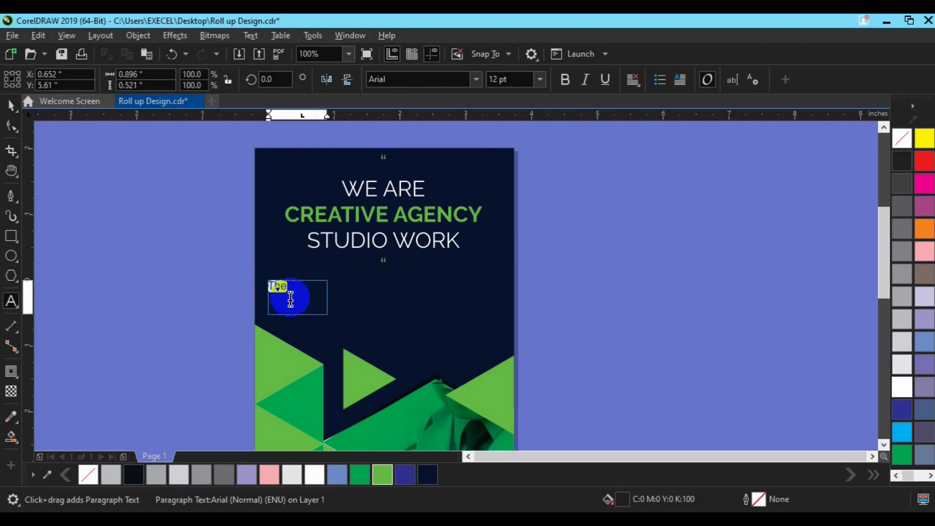
Set the placeholder paragraph to 6 pt and resize its frame to about 0.948 by 0.448 inches.
key(ctrl+a)
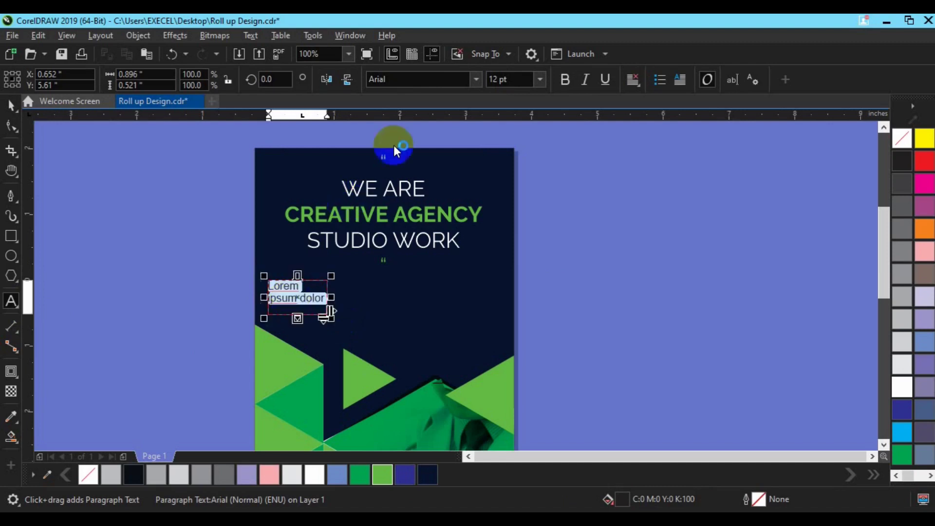
text(6)
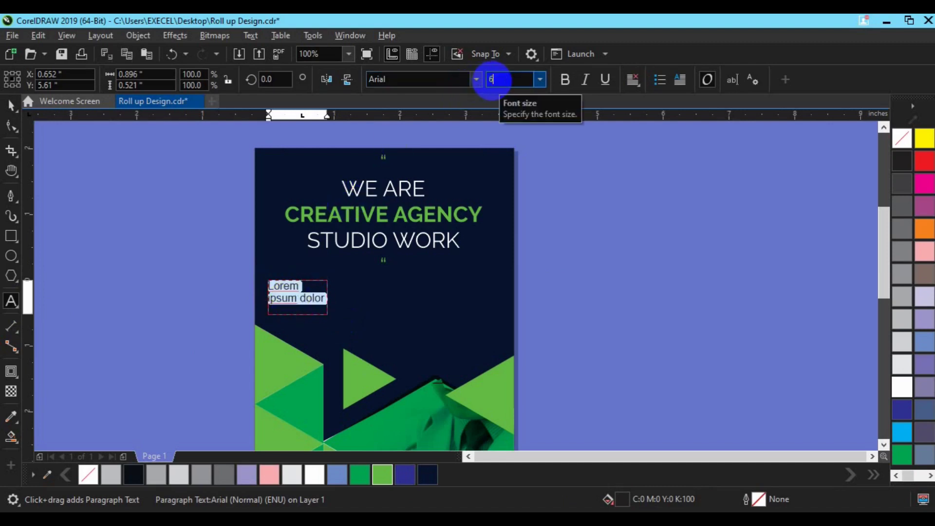
key(Return)
drag(328, 296, 299, 314)
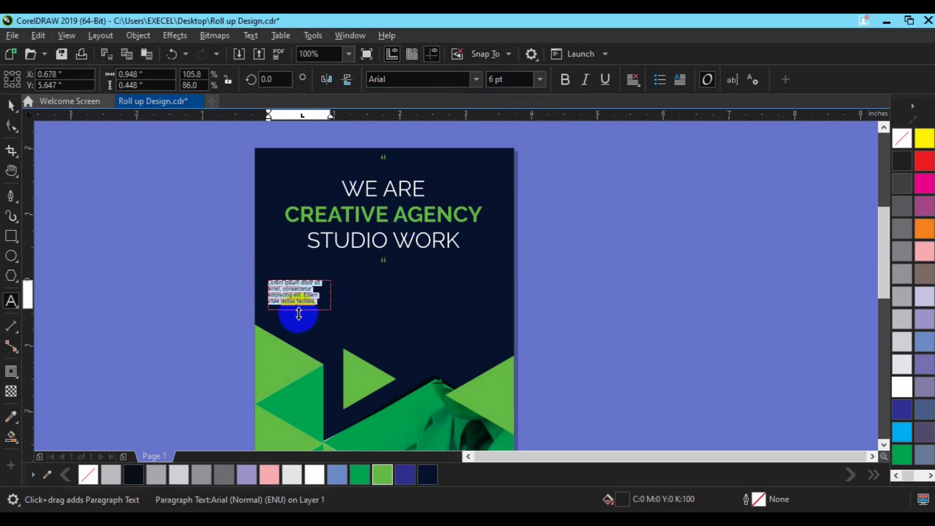
Justify the placeholder paragraph across the frame's full width and color its text white.
click(640, 88)
click(652, 159)
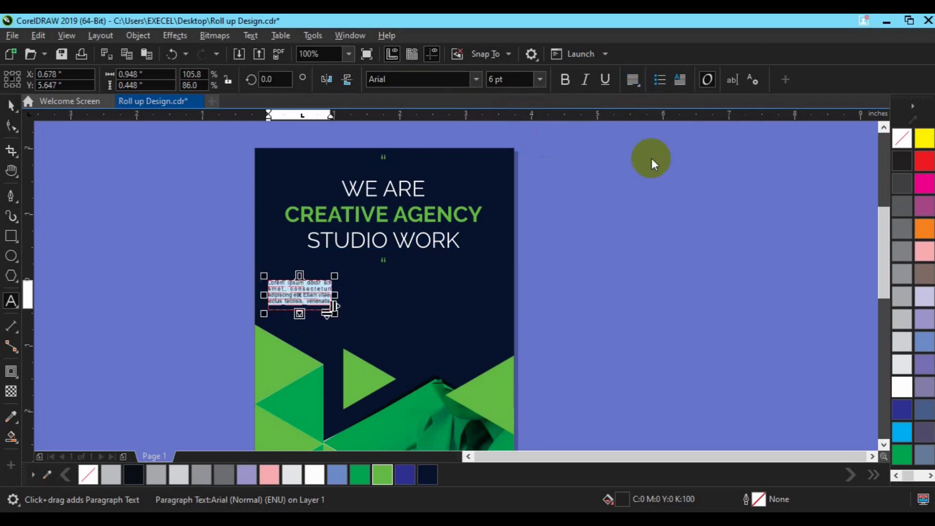
click(314, 475)
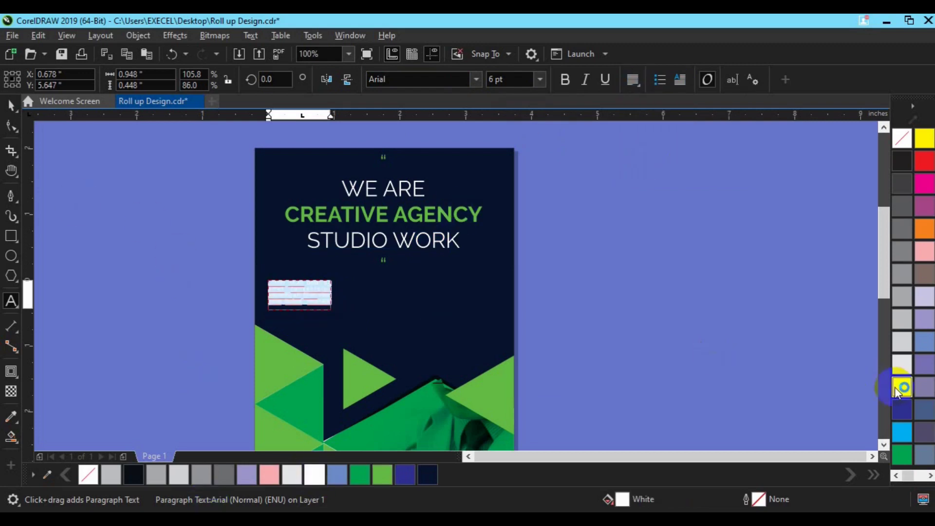
Place a spare copy of the placeholder paragraph beside the page and convert the paragraph on the banner to curves.
click(7, 111)
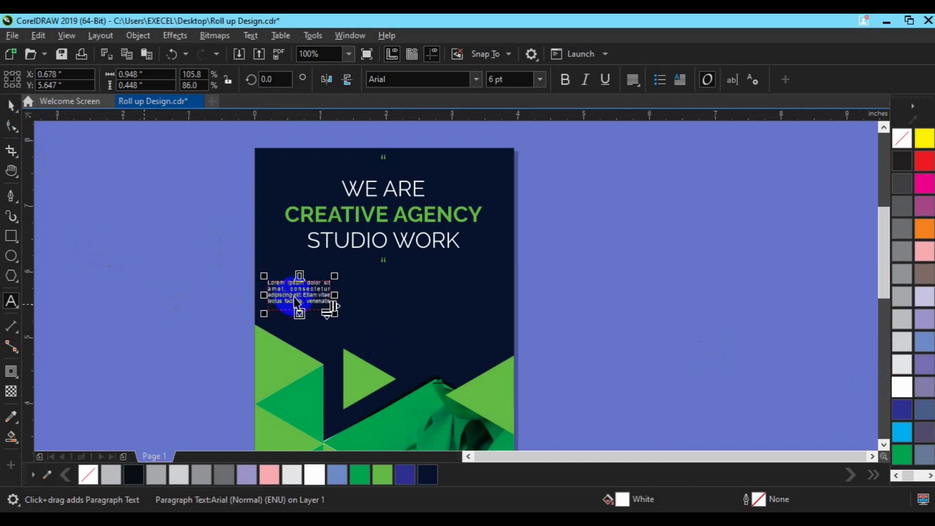
key(ctrl+d)
drag(310, 281, 570, 271)
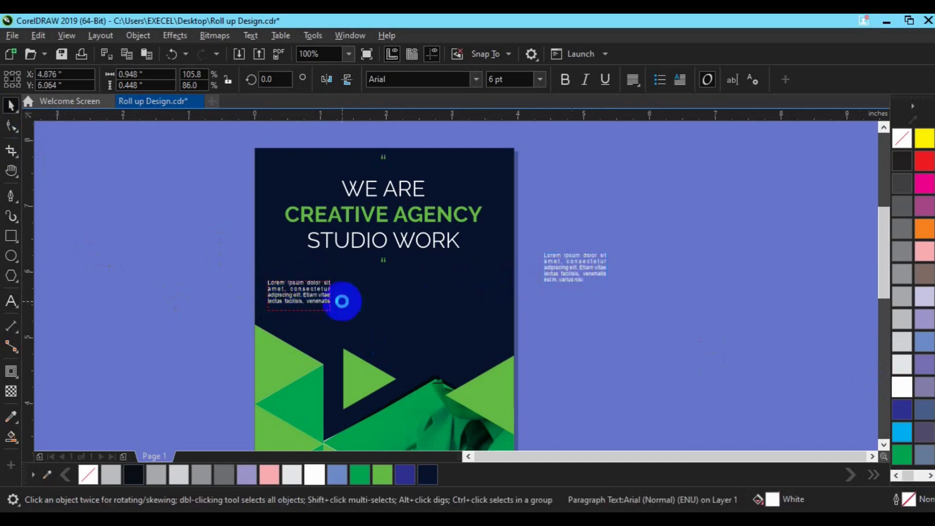
click(309, 299)
click(332, 238)
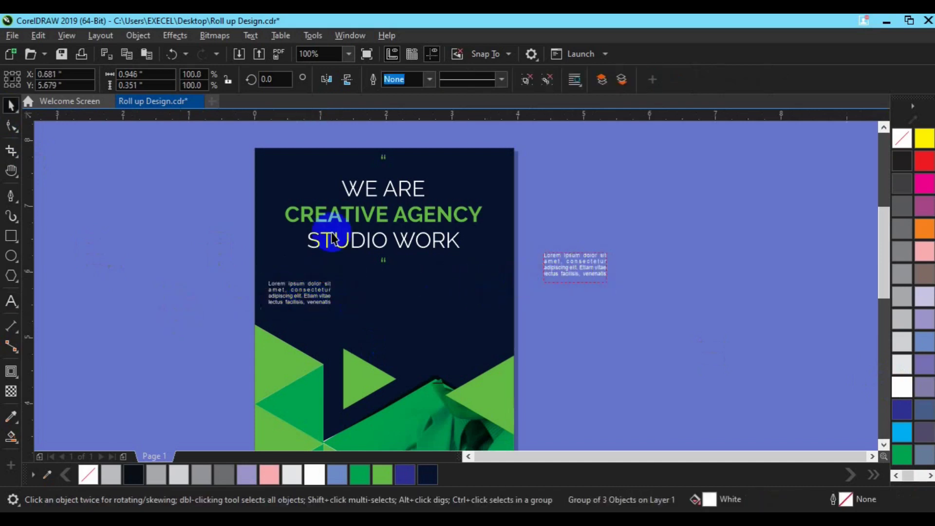
Ungroup the headline and place a copy of its "WE ARE" line just above the small paragraph at 10 pt.
click(366, 189)
click(535, 81)
click(582, 147)
click(364, 191)
drag(355, 183, 310, 269)
click(496, 81)
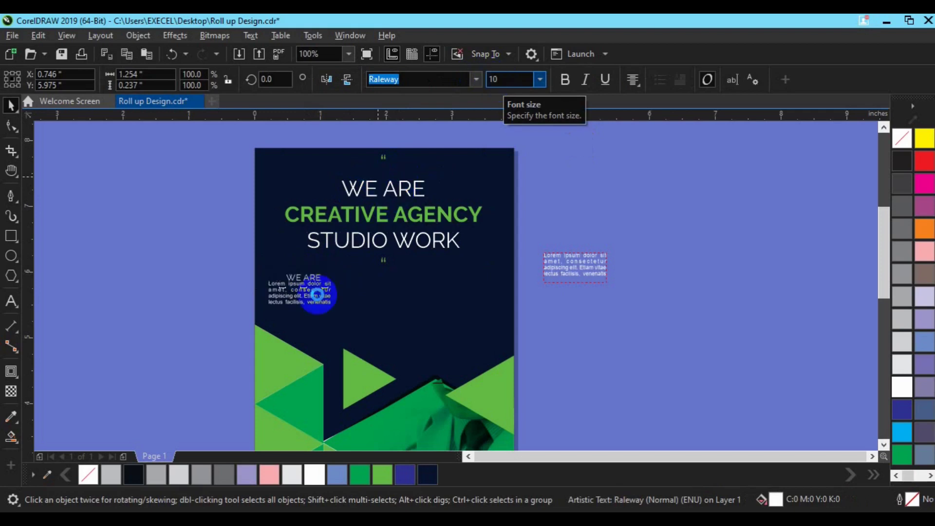
Color the copied line green and replace its text with "GRAPHICS".
click(367, 471)
click(14, 306)
click(166, 298)
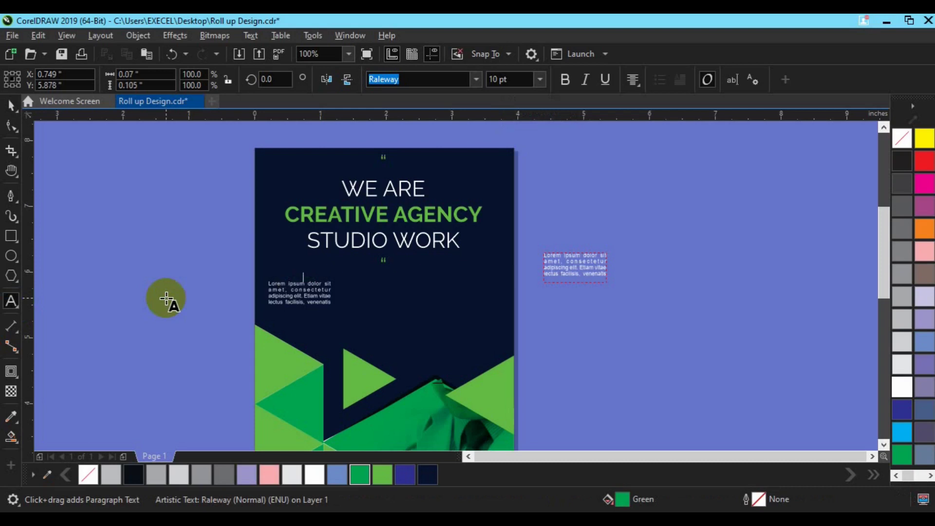
click(11, 106)
click(199, 187)
Make the "GRAPHICS" heading bold, color it light green (C64 M0 Y100 K0) and set its size to 14 pt.
click(565, 79)
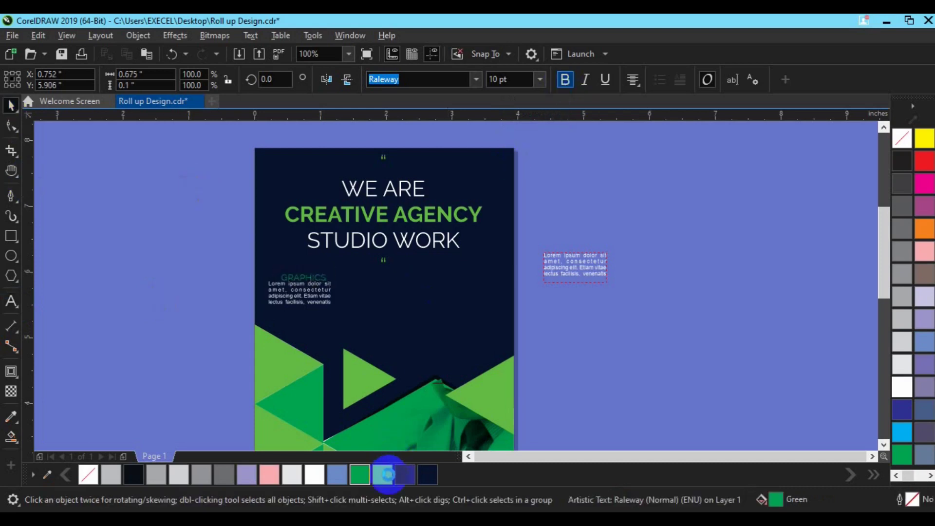
click(383, 475)
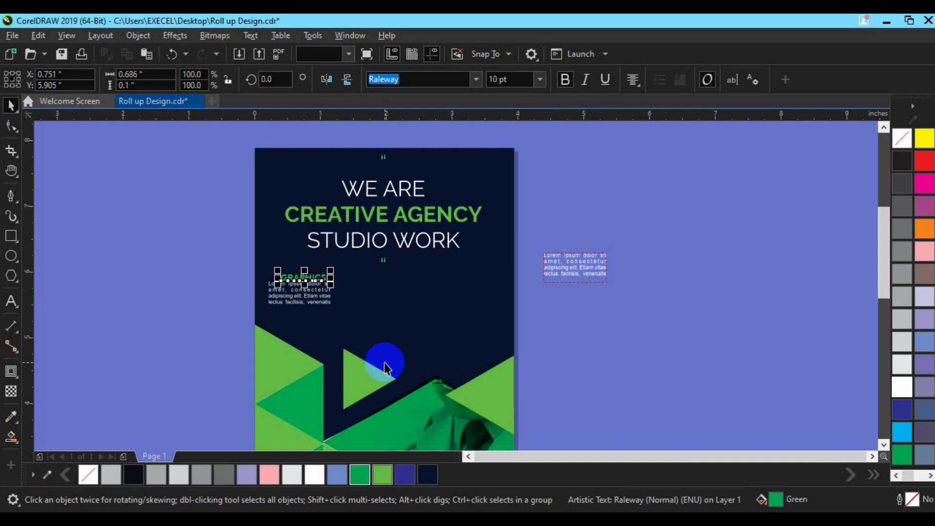
scroll(384, 368, up, 2)
scroll(385, 362, up, 2)
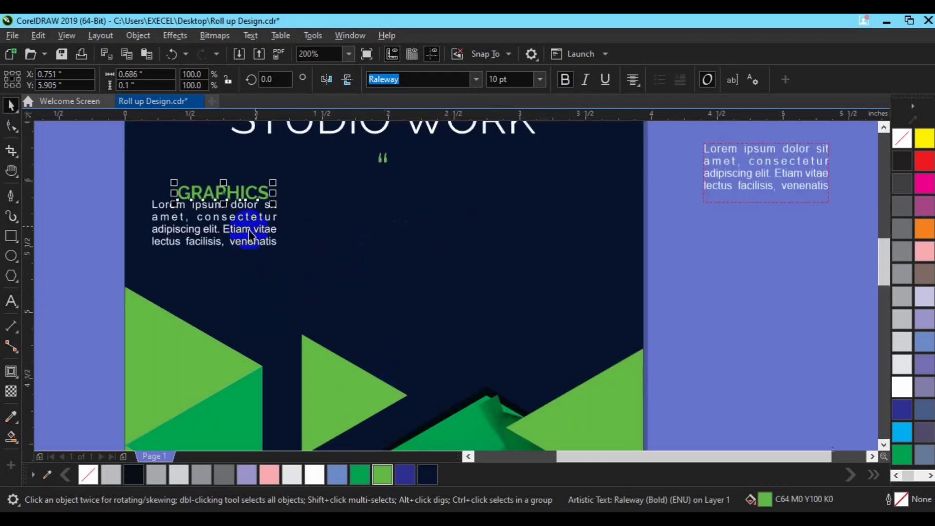
text(14)
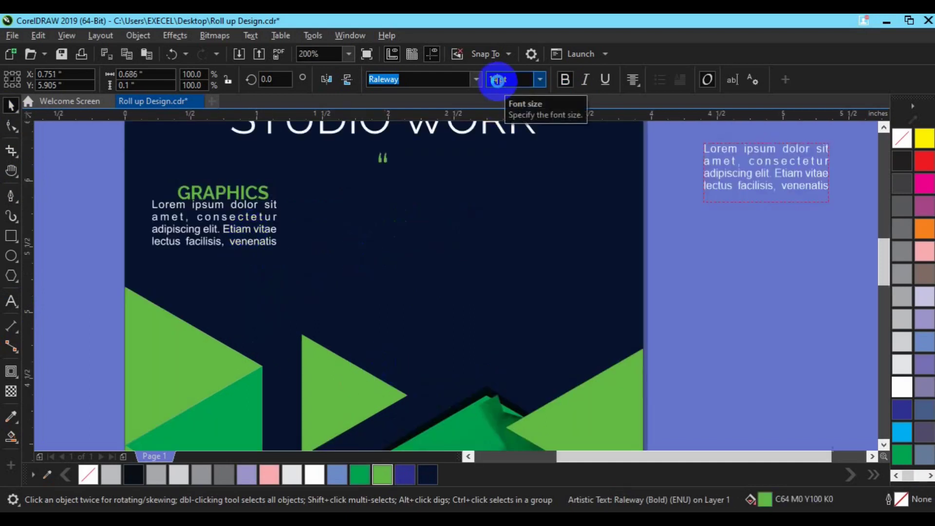
key(Return)
Center the small paragraph horizontally on the "GRAPHICS" heading.
shift+click(256, 234)
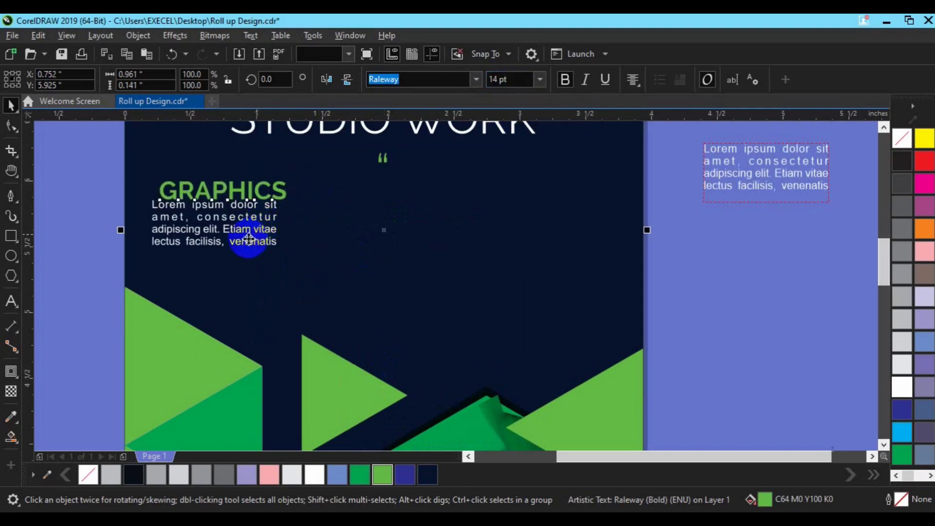
click(247, 242)
shift+click(235, 191)
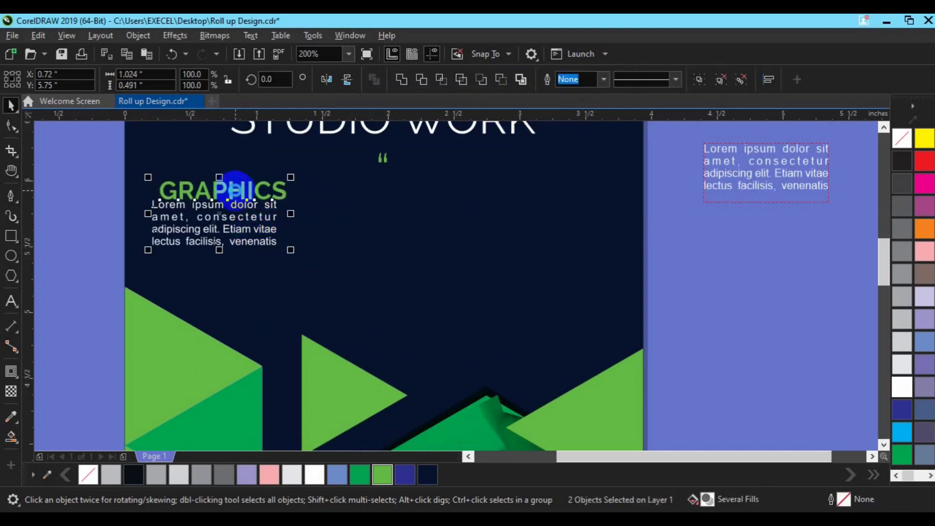
key(c)
click(68, 213)
Nudge the small paragraph down about 0.07 inches to leave a gap below the "GRAPHICS" heading.
click(205, 233)
key(Down)
key(Down)
key(Down)
key(Down)
key(Down)
key(Down)
key(Down)
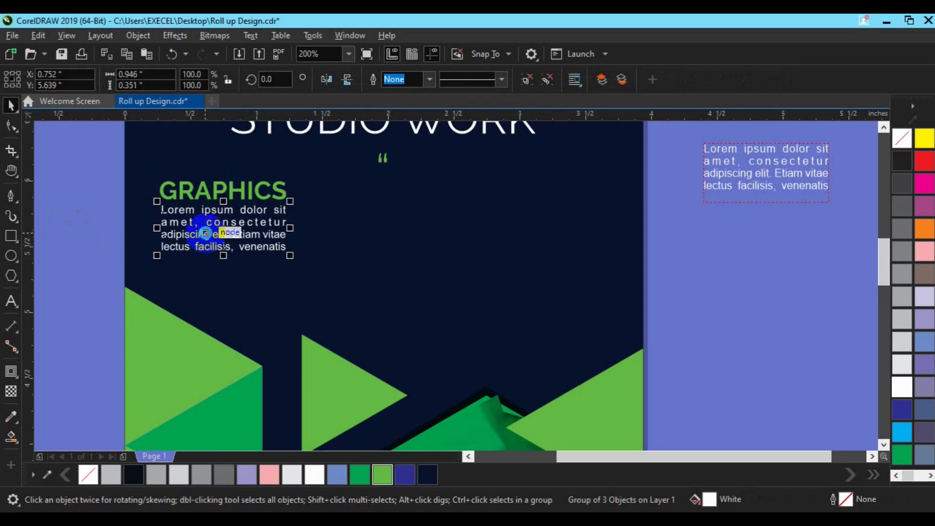
click(91, 204)
Draw a short horizontal line about 0.19 inches long in the empty space left of the page with the Pen tool.
click(14, 199)
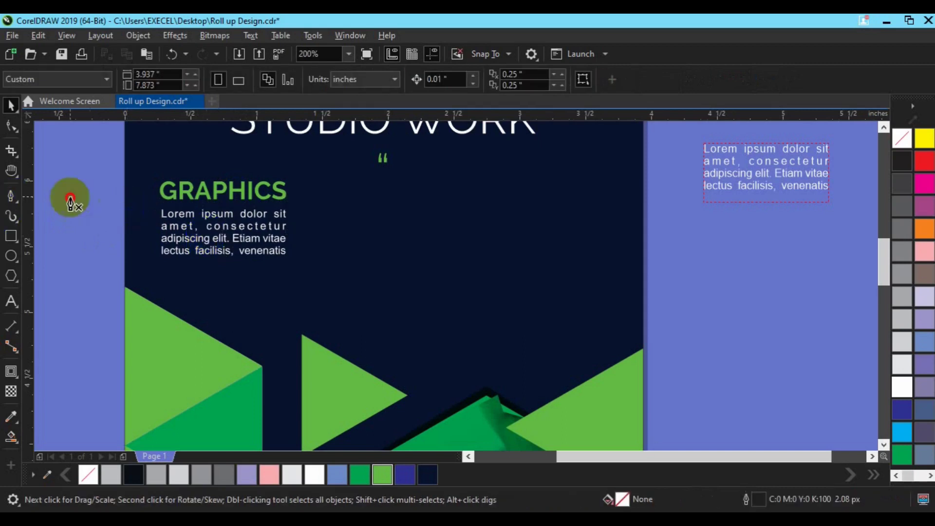
click(74, 203)
click(100, 204)
key(space)
click(101, 241)
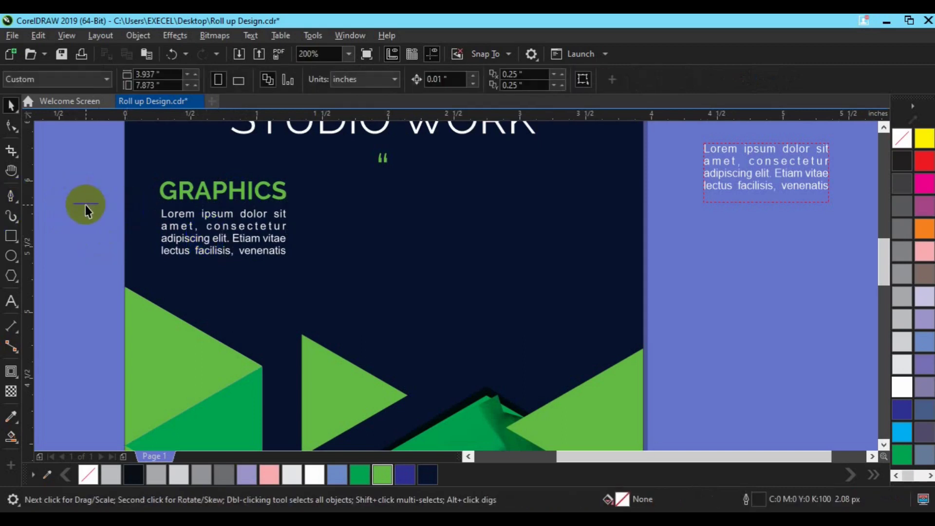
Set the short line's outline width to 8 px and its outline color to green.
click(86, 203)
click(431, 83)
click(412, 186)
click(431, 81)
click(413, 166)
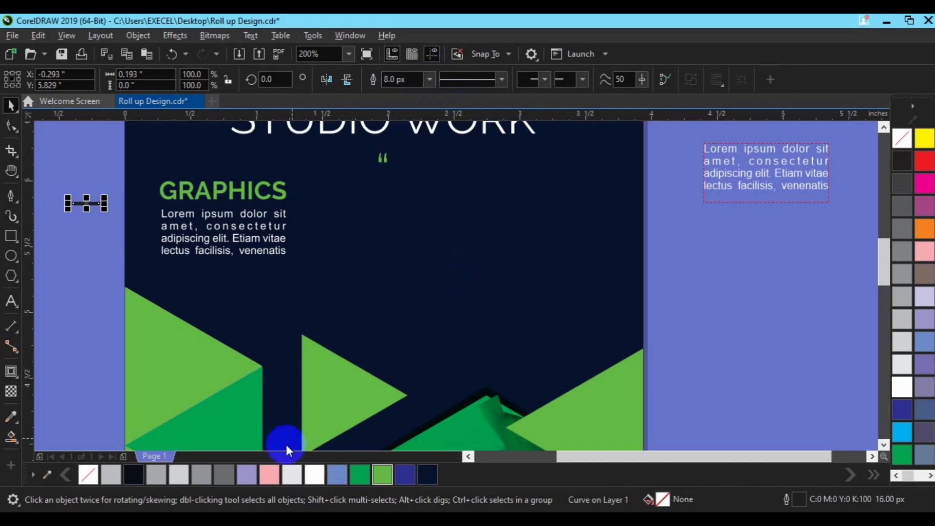
click(358, 475)
Place the green line under "GRAPHICS", lengthen it to about 0.376 inches, and center the heading horizontally on it.
drag(85, 204, 249, 204)
shift+click(247, 190)
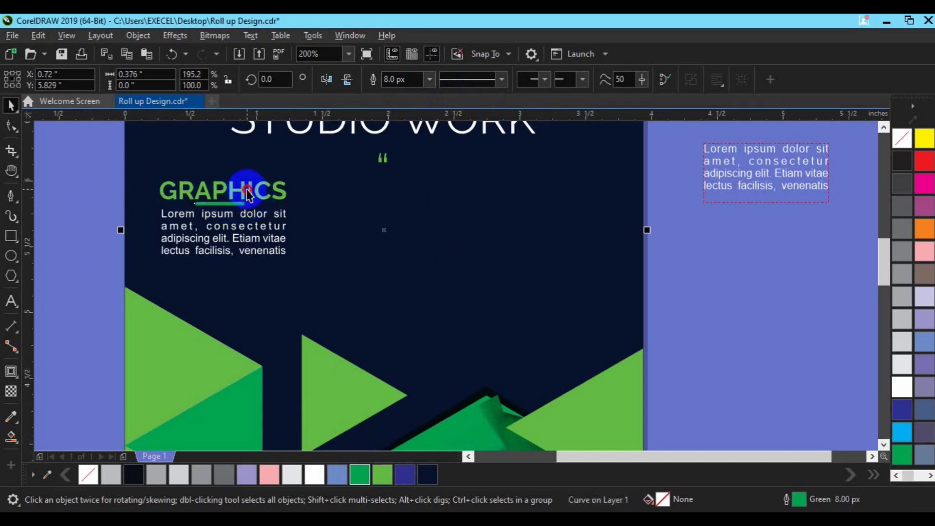
click(243, 191)
shift+click(235, 205)
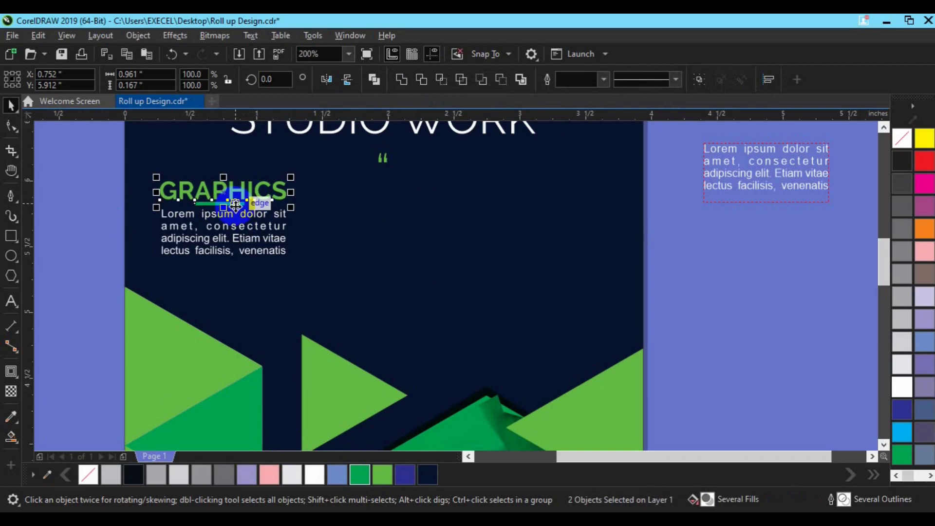
key(c)
key(Escape)
Set the green line's outline width to 5 px and move the "GRAPHICS" heading slightly up, away from the line.
click(203, 203)
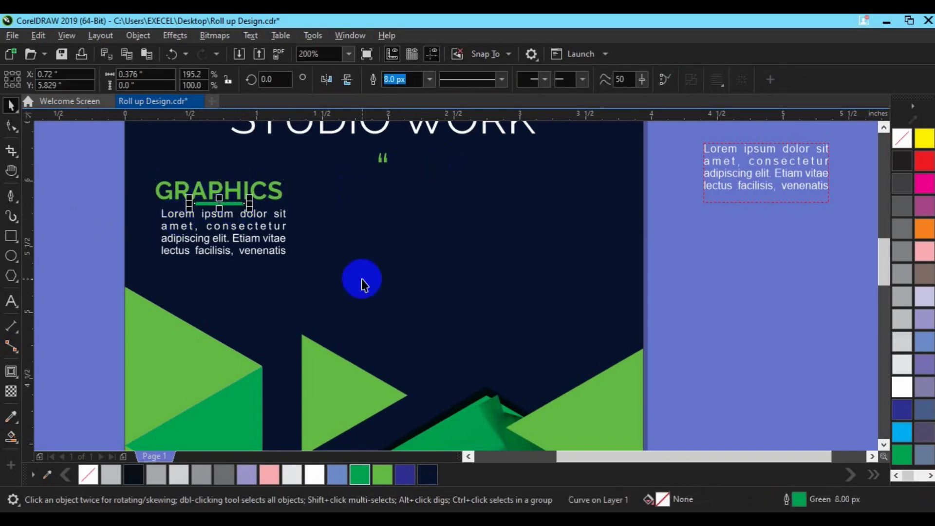
click(429, 80)
click(414, 153)
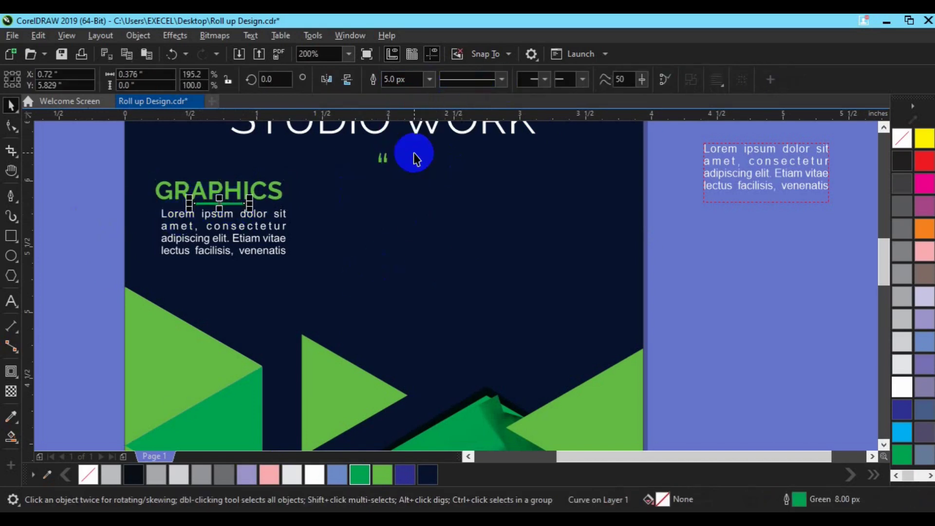
shift+click(278, 199)
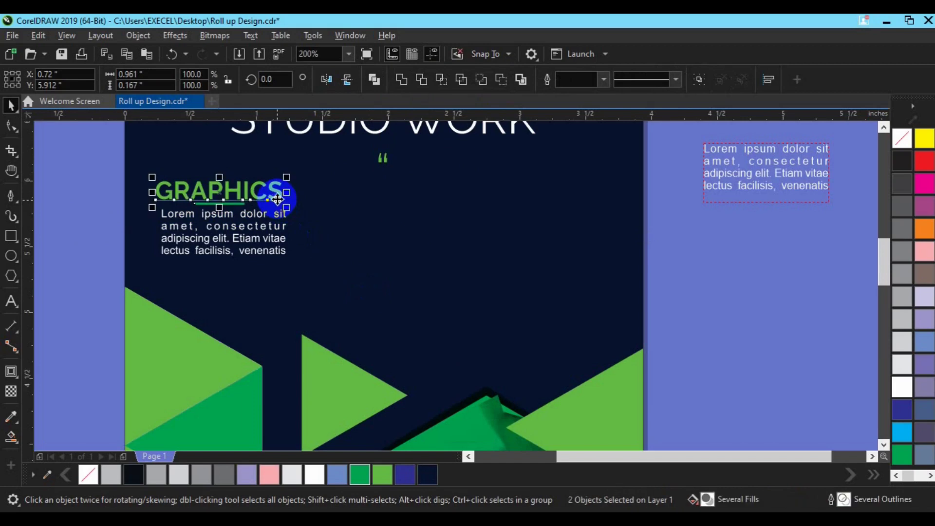
click(213, 197)
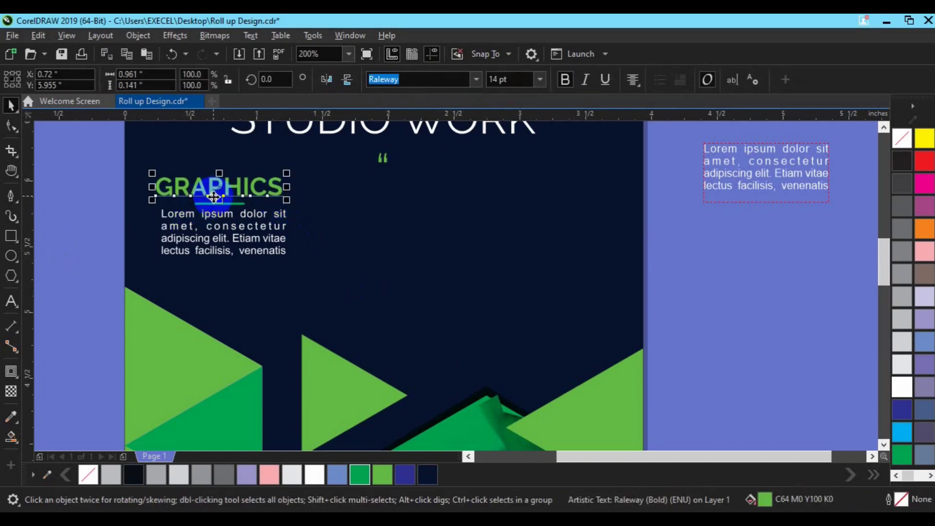
Nudge the Lorem ipsum paragraph slightly down and group the "GRAPHICS" heading with its green line.
click(220, 212)
key(Down)
key(Down)
key(Down)
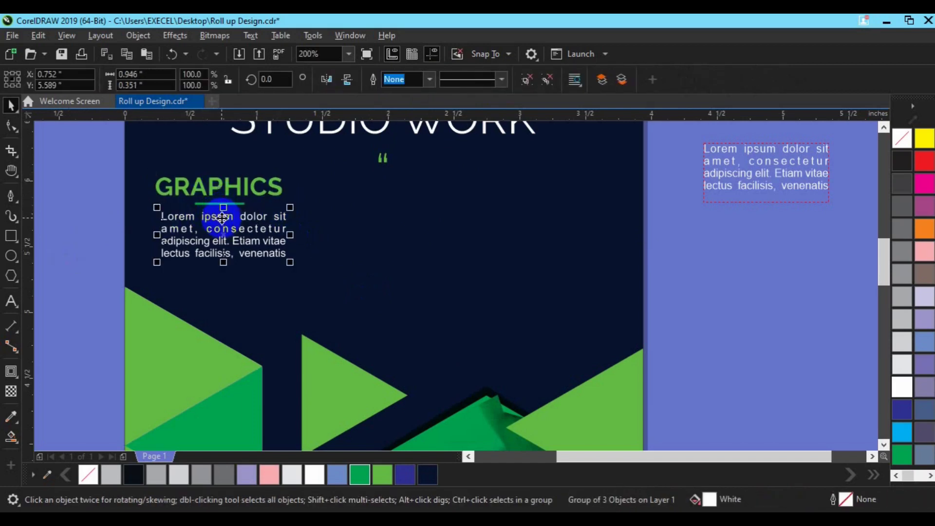
drag(88, 170, 328, 217)
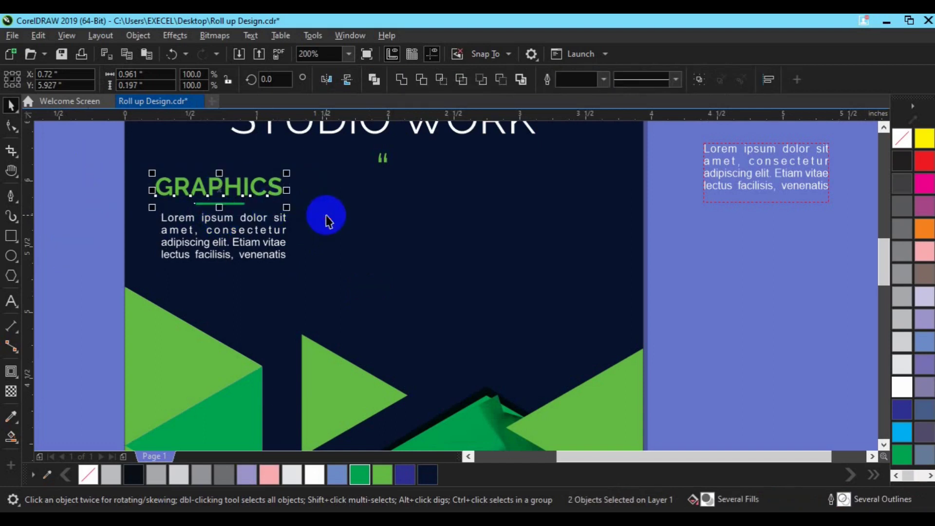
key(ctrl+g)
Center the Lorem ipsum paragraph horizontally on the "GRAPHICS" heading group and save the document.
click(257, 249)
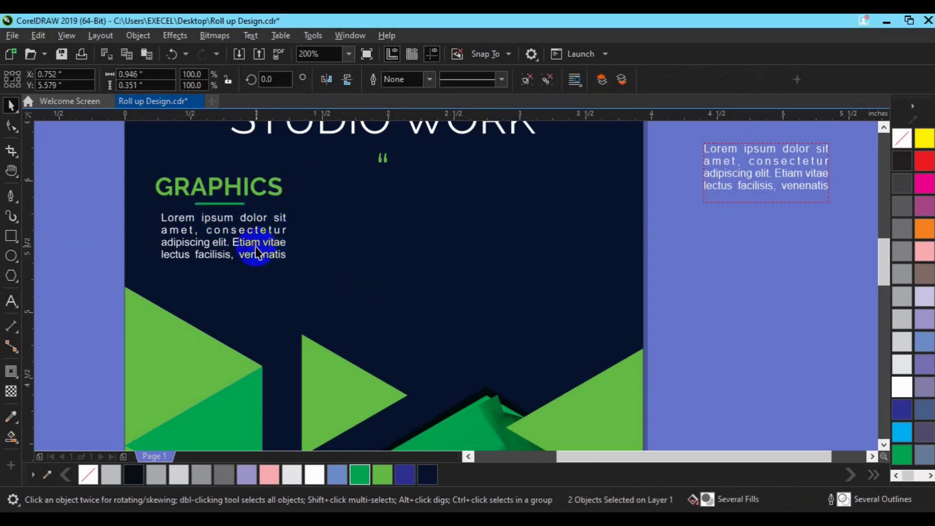
shift+click(237, 192)
key(c)
click(698, 267)
key(ctrl+s)
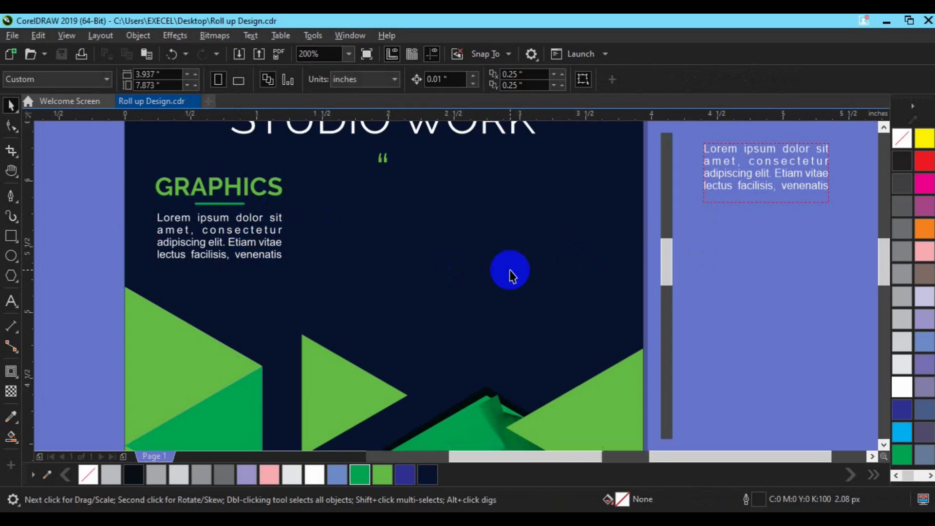
Insert the recently used Webdings tray-with-down-arrow glyph on the navy area and fill it white.
key(ctrl+F11)
drag(720, 142, 365, 258)
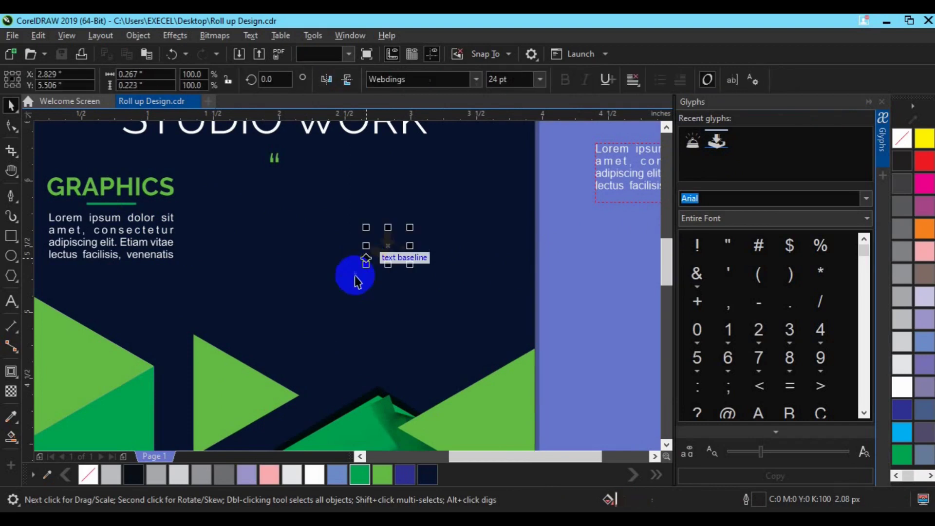
click(293, 475)
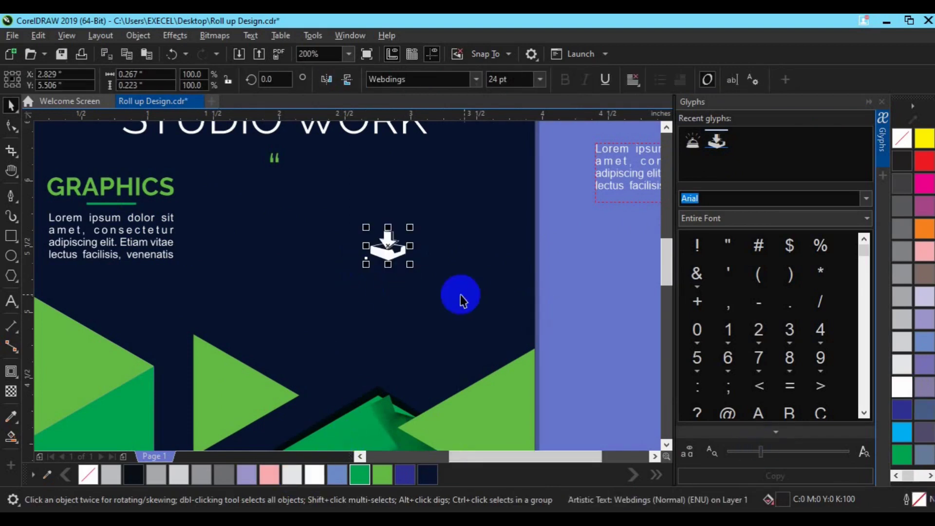
Group the "GRAPHICS" heading with the Lorem ipsum paragraph and move the block slightly down.
key(h)
drag(212, 280, 274, 333)
key(space)
click(194, 273)
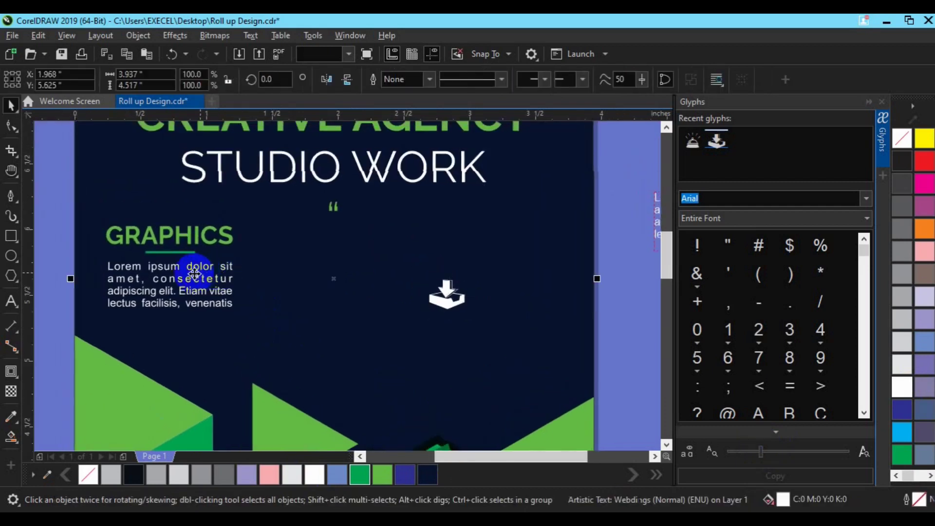
click(196, 267)
click(117, 237)
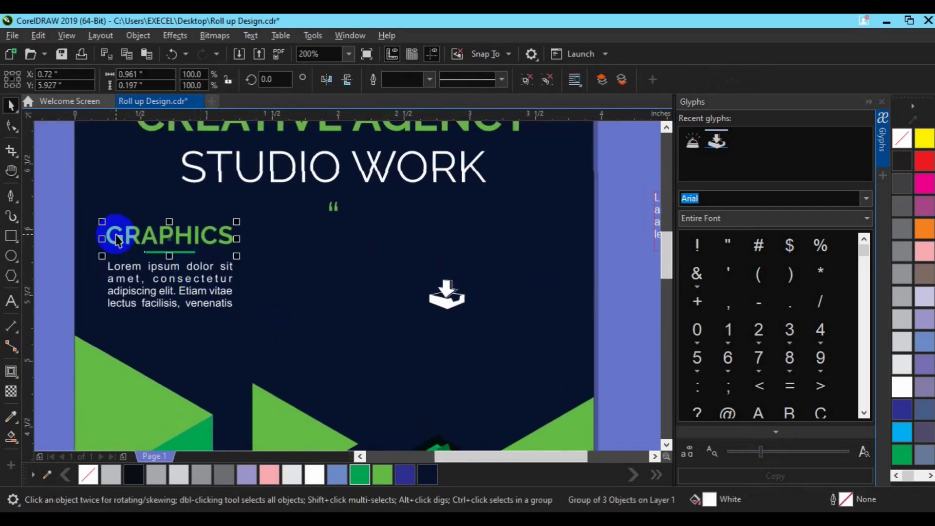
shift+click(150, 268)
key(ctrl+g)
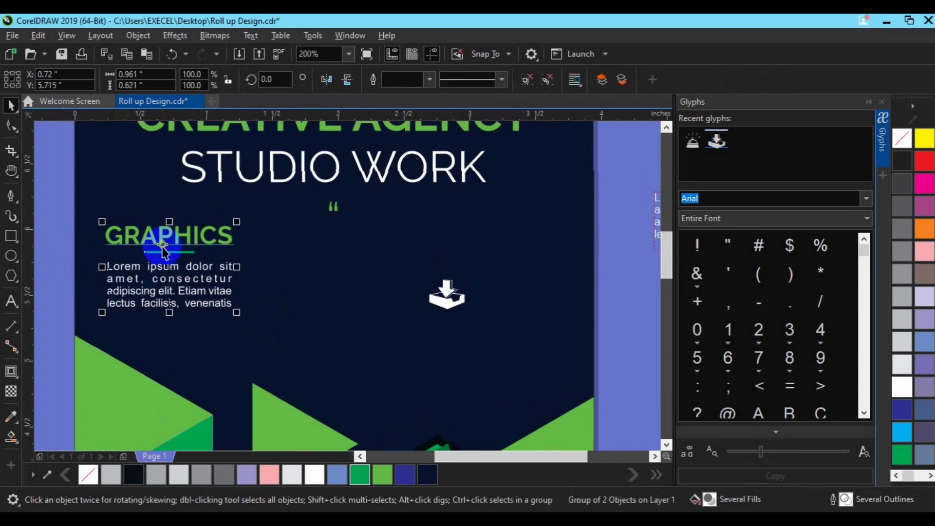
drag(166, 252, 165, 266)
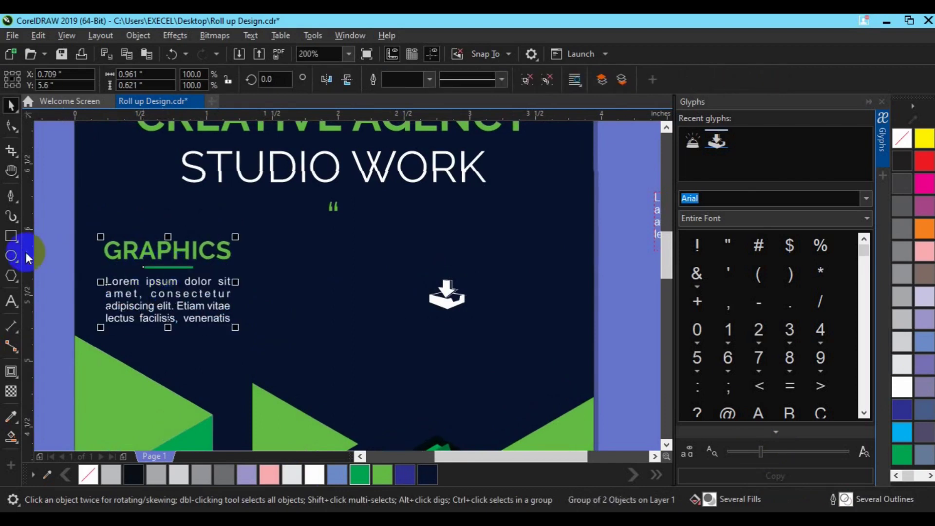
Draw a circle about 0.26 inches across, fill it green, and place it above the "GRAPHICS" heading.
key(F7)
drag(159, 209, 194, 238)
key(space)
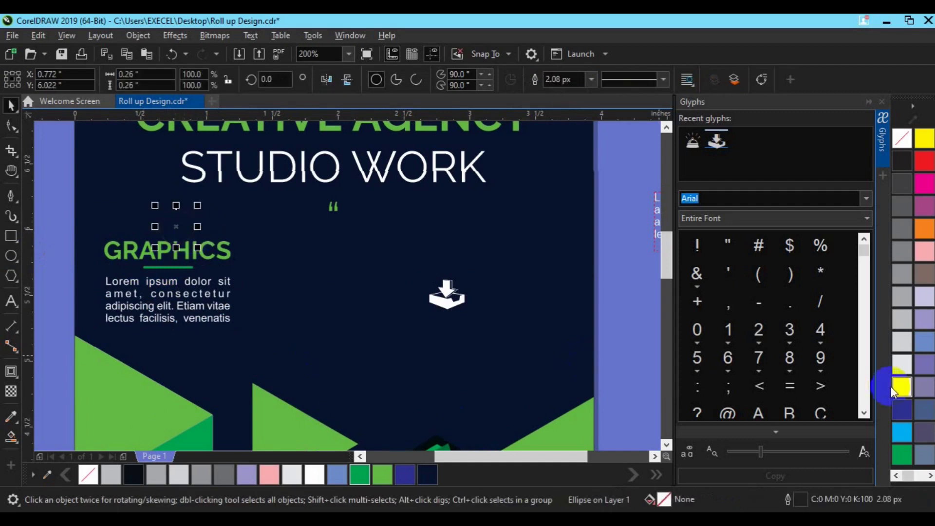
click(902, 454)
drag(175, 226, 163, 217)
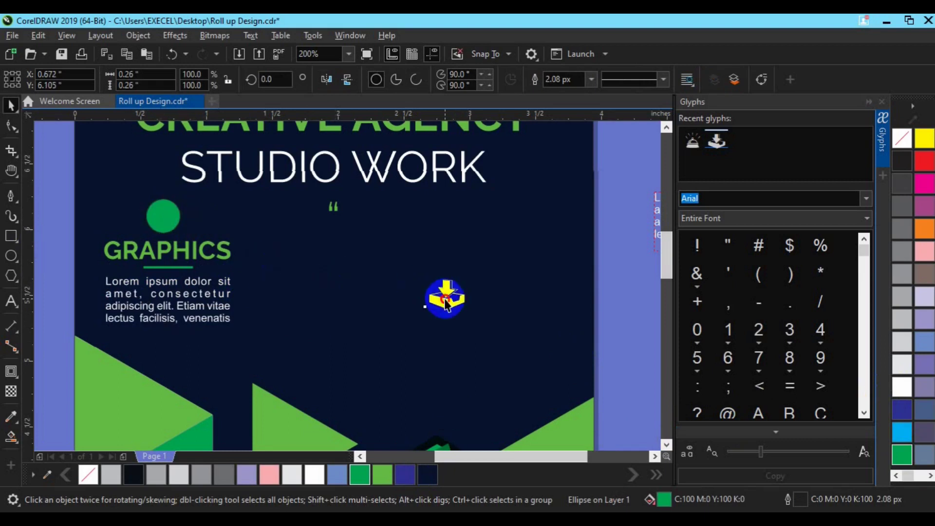
Bring the white tray glyph to the front at the green circle's center and shrink it to about 0.138 inches wide.
click(447, 295)
drag(446, 295, 163, 215)
right_click(163, 215)
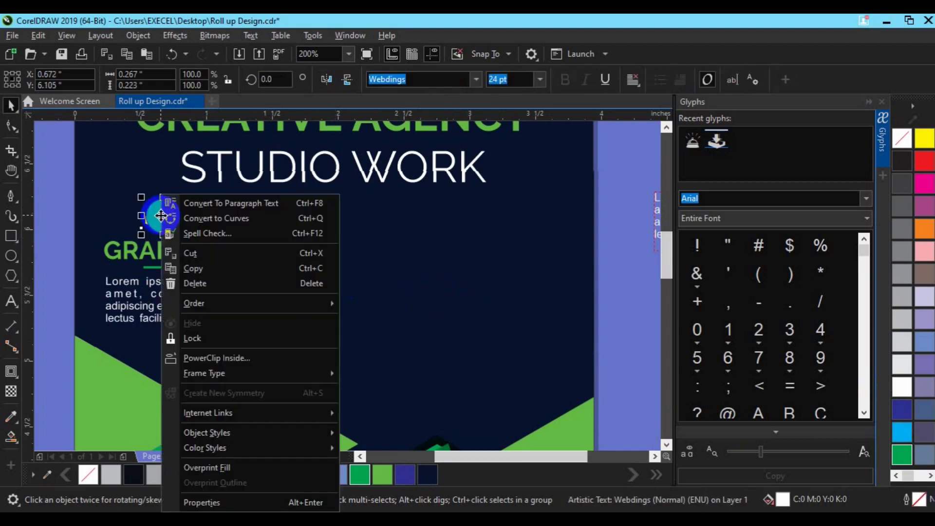
mouse_move(203, 305)
click(407, 305)
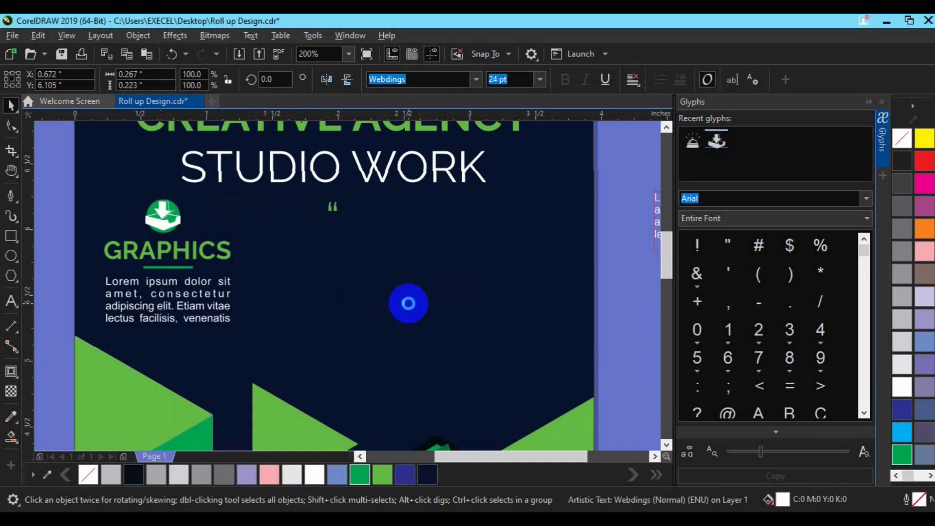
drag(180, 233, 174, 225)
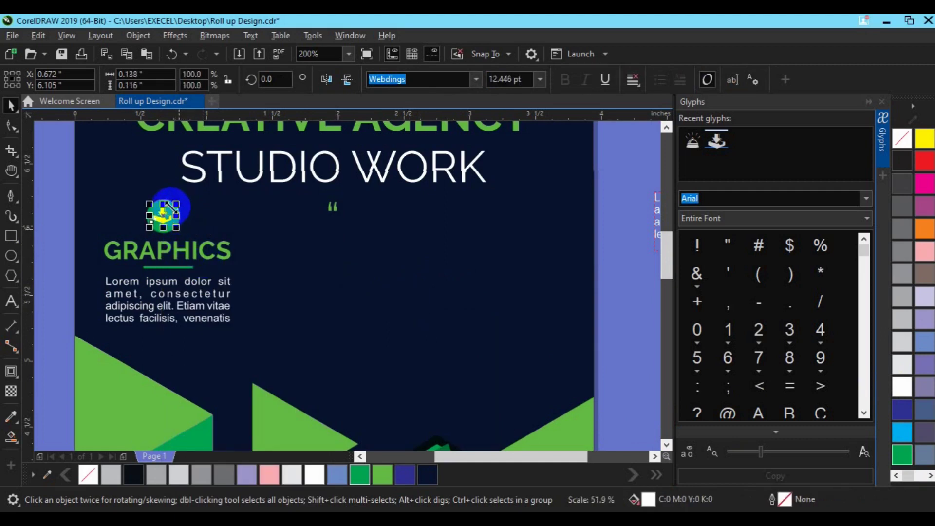
Group the glyph with its circle, center it horizontally on the "GRAPHICS" text block, and group them together.
drag(62, 183, 209, 238)
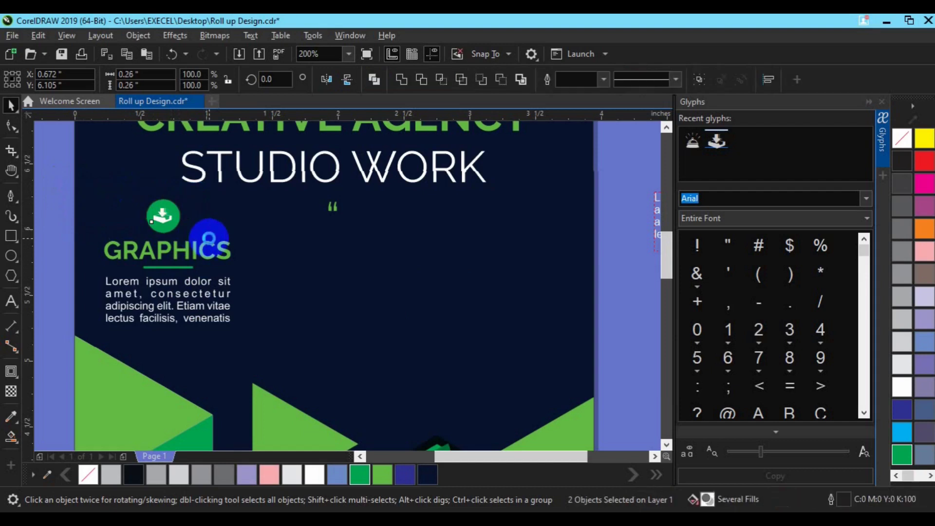
key(ctrl+g)
shift+click(197, 250)
key(c)
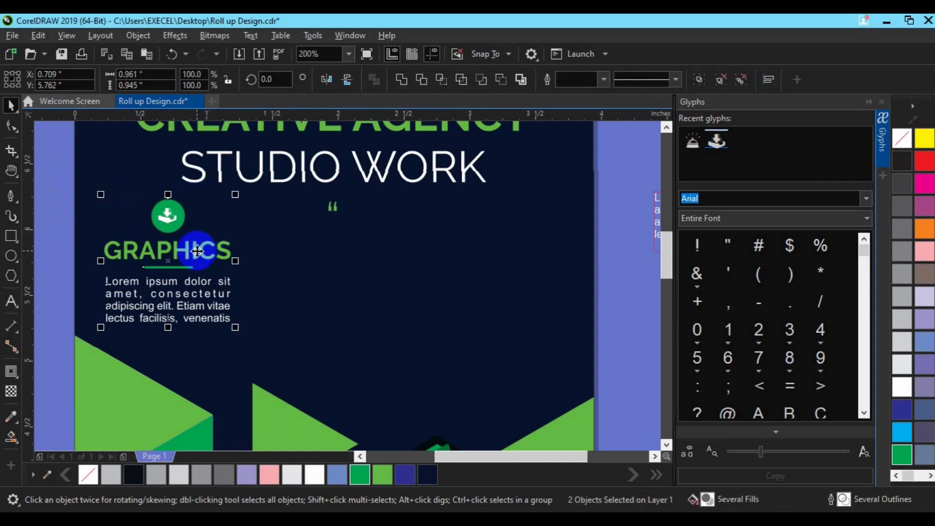
key(ctrl+g)
Duplicate the "GRAPHICS" service block twice to the right at equal spacing, forming a row of three.
drag(195, 250, 359, 263)
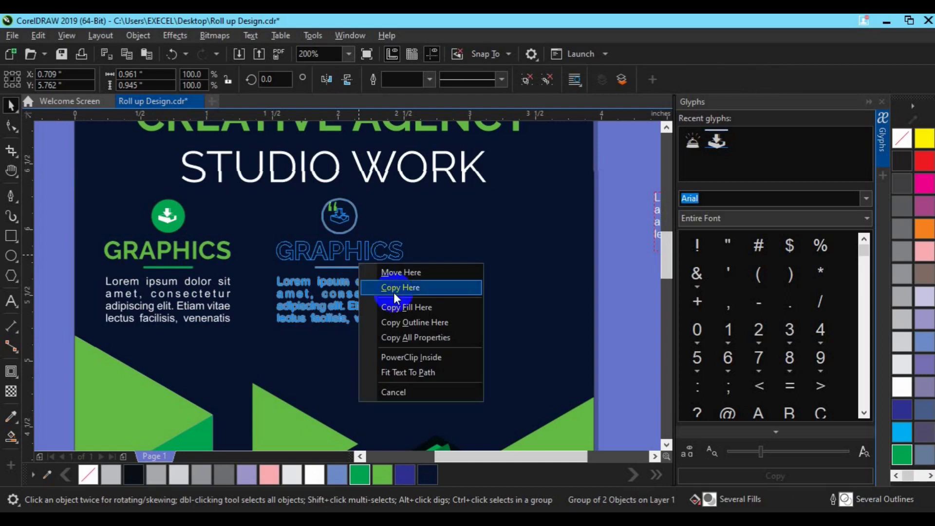
click(395, 288)
key(ctrl+r)
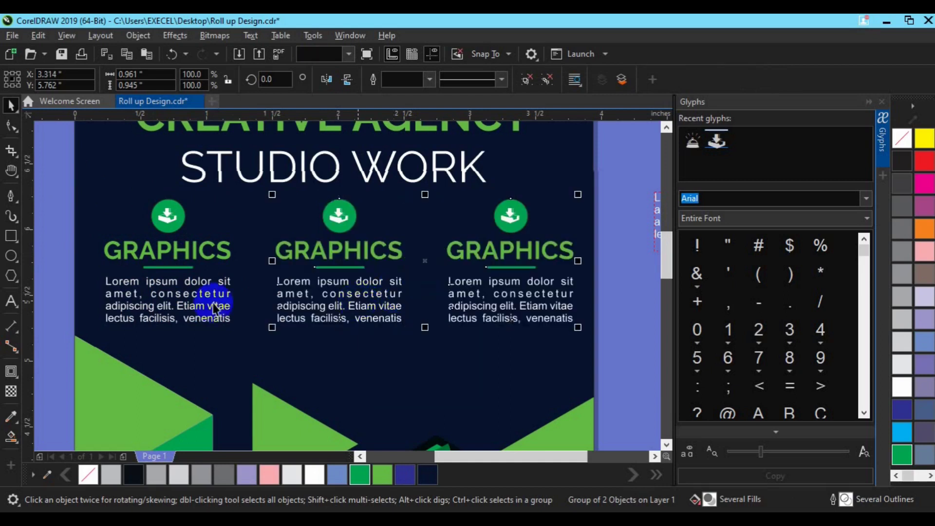
Group the three service blocks and center the row horizontally on the navy background.
shift+click(195, 302)
shift+click(298, 293)
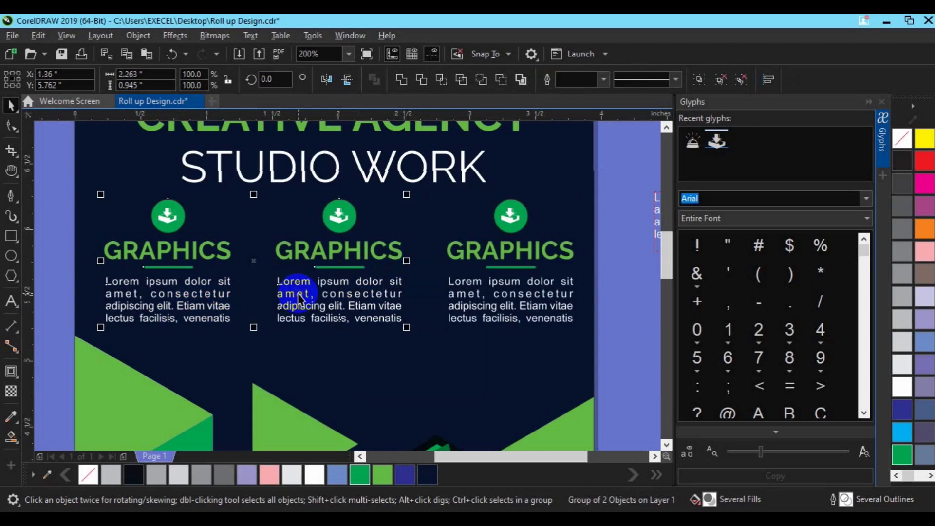
key(ctrl+g)
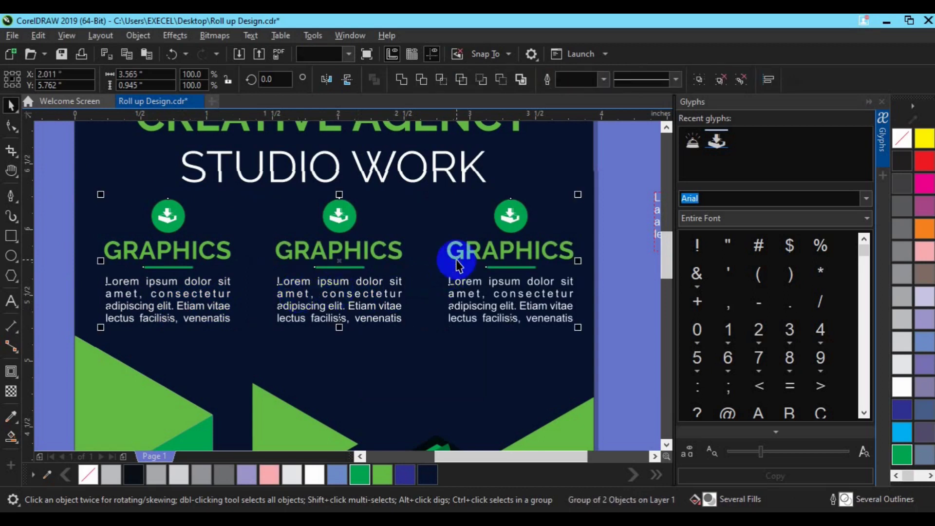
key(ctrl+g)
shift+click(458, 355)
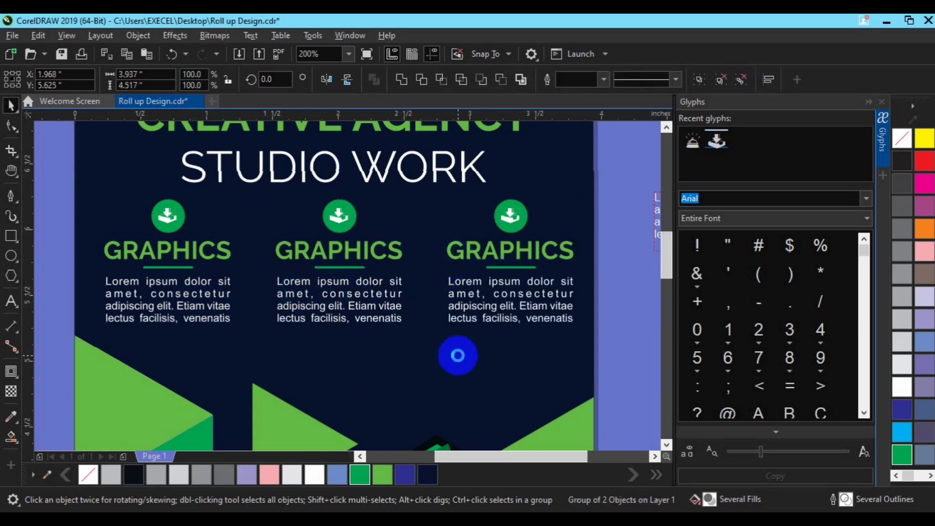
key(c)
Move the row of service blocks about 0.18 inches down, away from the "STUDIO WORK" line.
click(415, 291)
click(341, 293)
drag(340, 295, 342, 301)
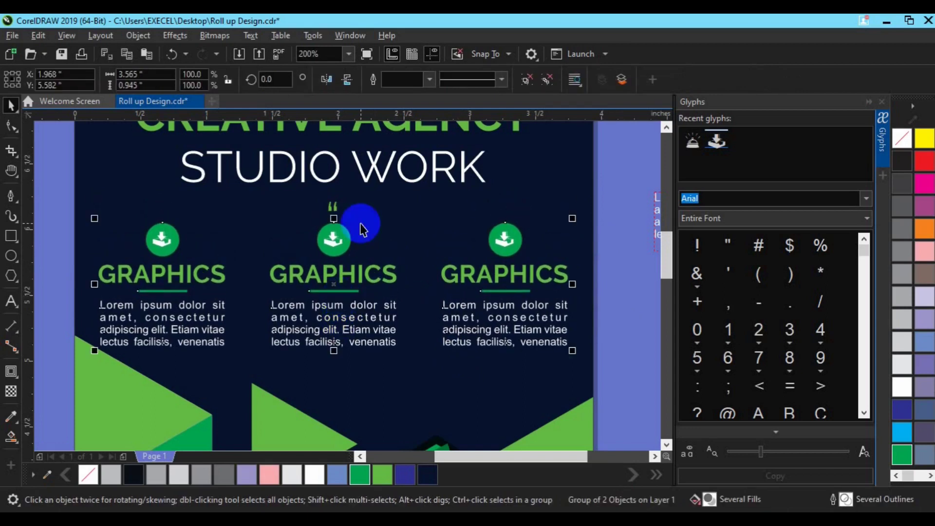
Delete the leftover Lorem ipsum paragraph outside the page.
key(z)
click(27, 79)
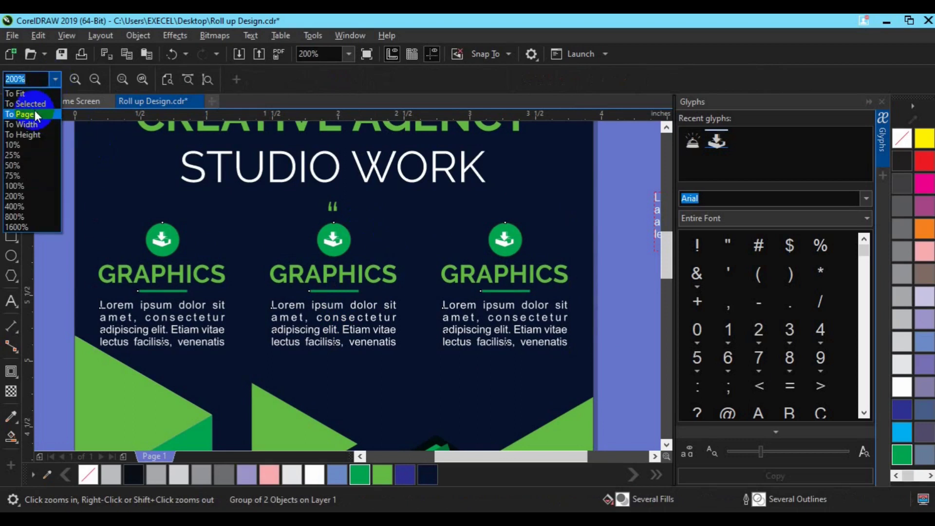
click(35, 115)
key(space)
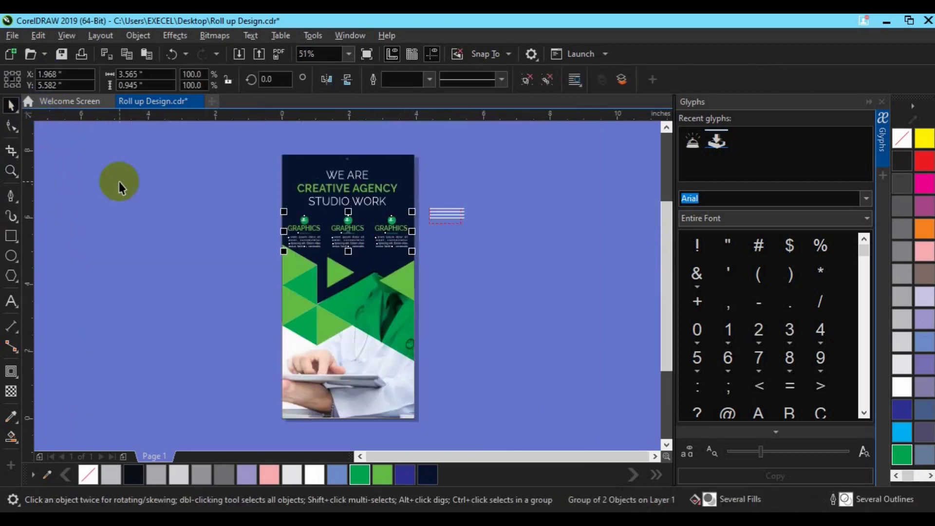
click(455, 210)
key(Delete)
Group the headline lines with the green quotation marks, nudge the group slightly up, and close the Glyphs docker.
click(361, 204)
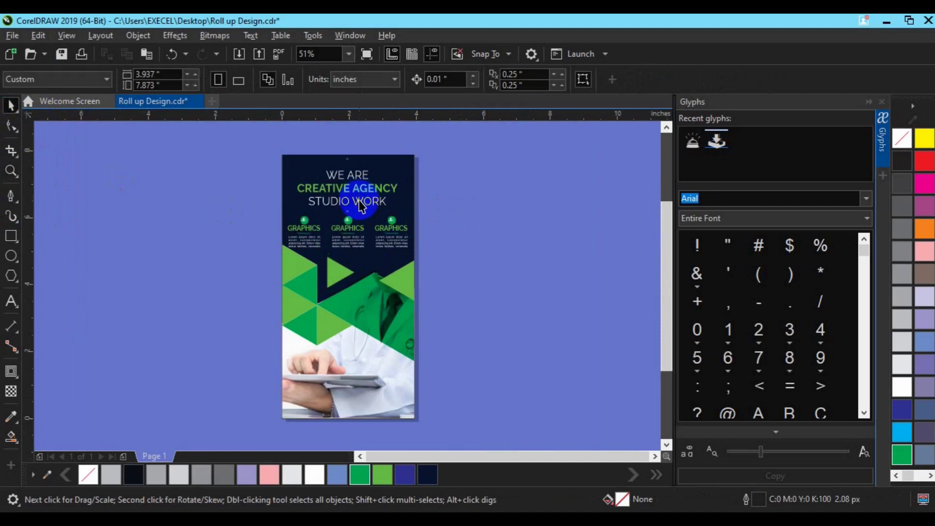
drag(282, 138, 435, 215)
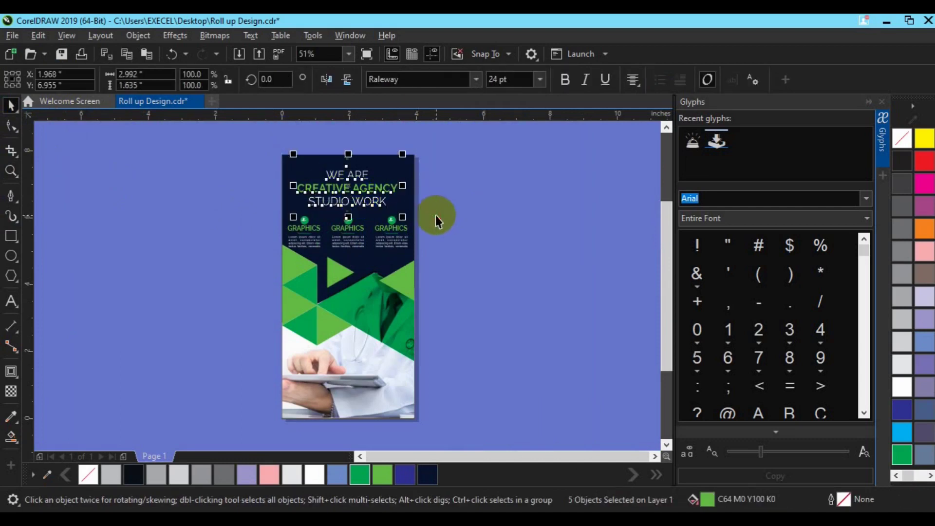
key(ctrl+g)
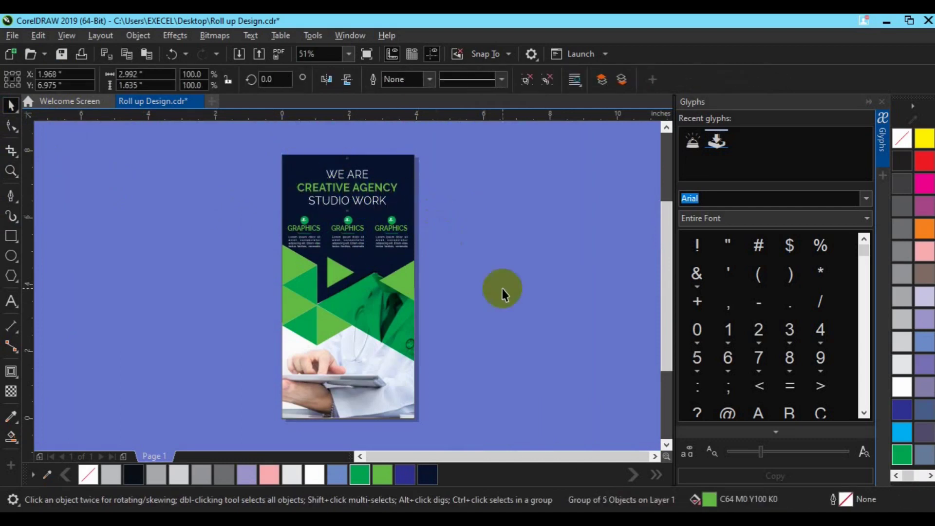
click(502, 290)
click(881, 161)
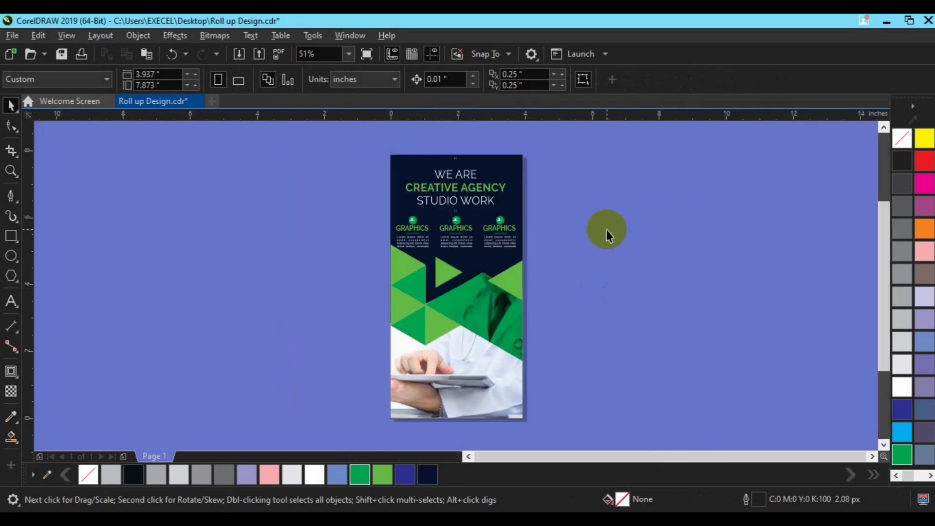